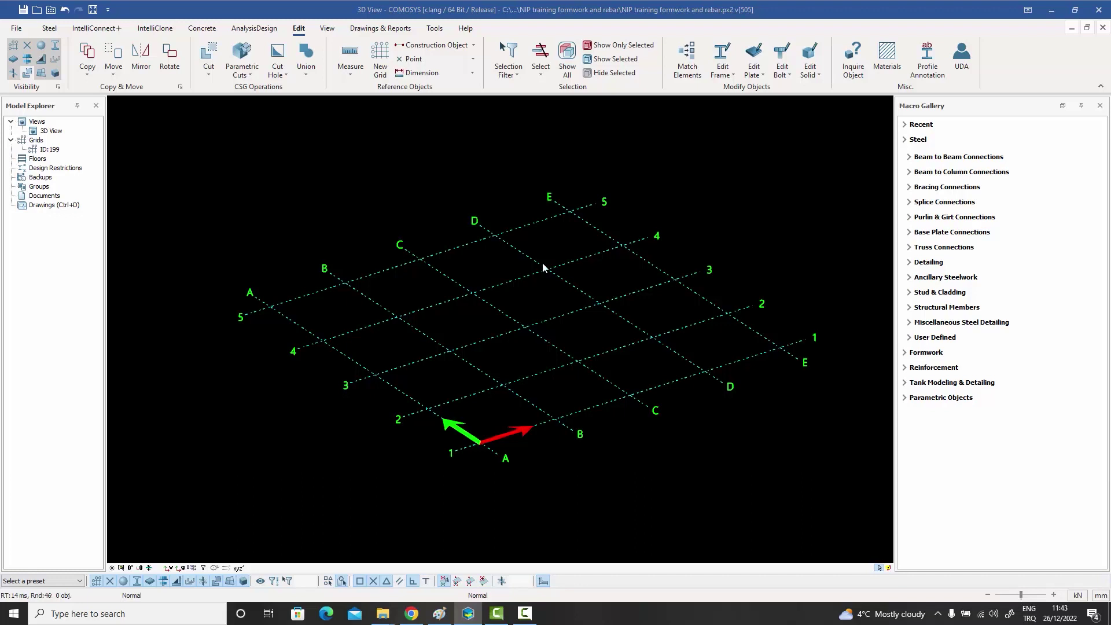
- Review the file formats available for importing and exporting the project
left_click(17, 29)
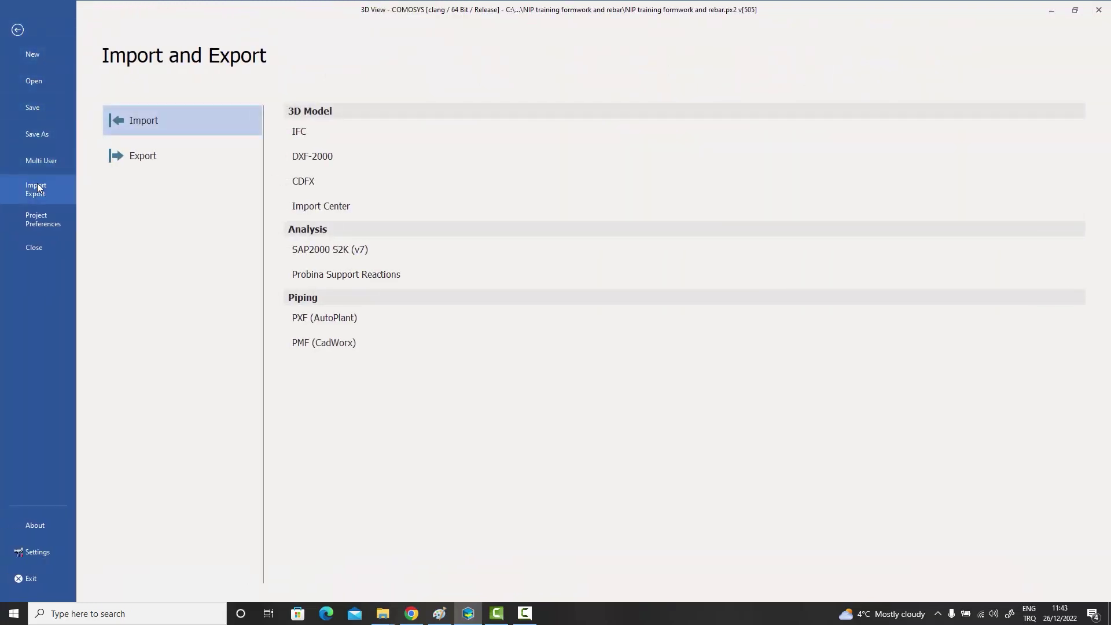
left_click(141, 158)
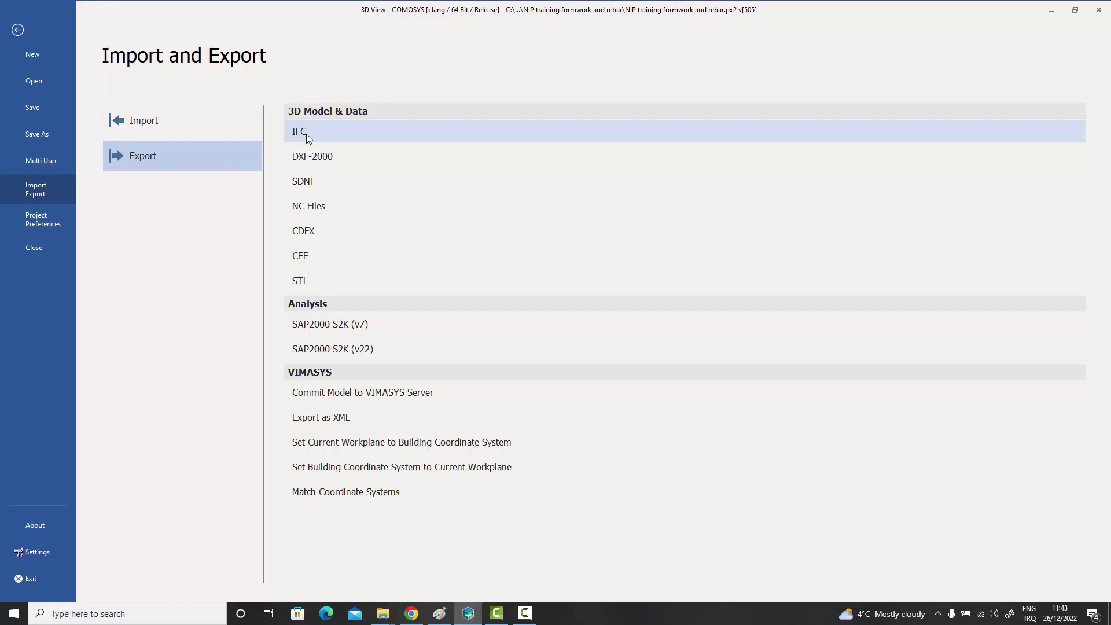
left_click(160, 122)
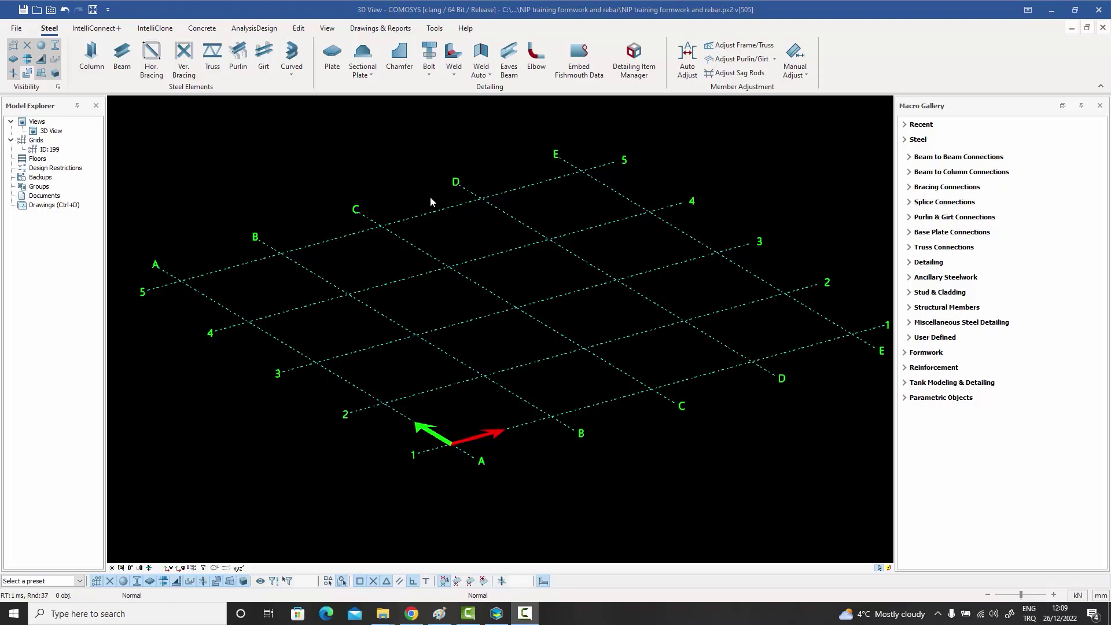
- Start a 3D model import from IFC and move its settings window over the model view
left_click(19, 31)
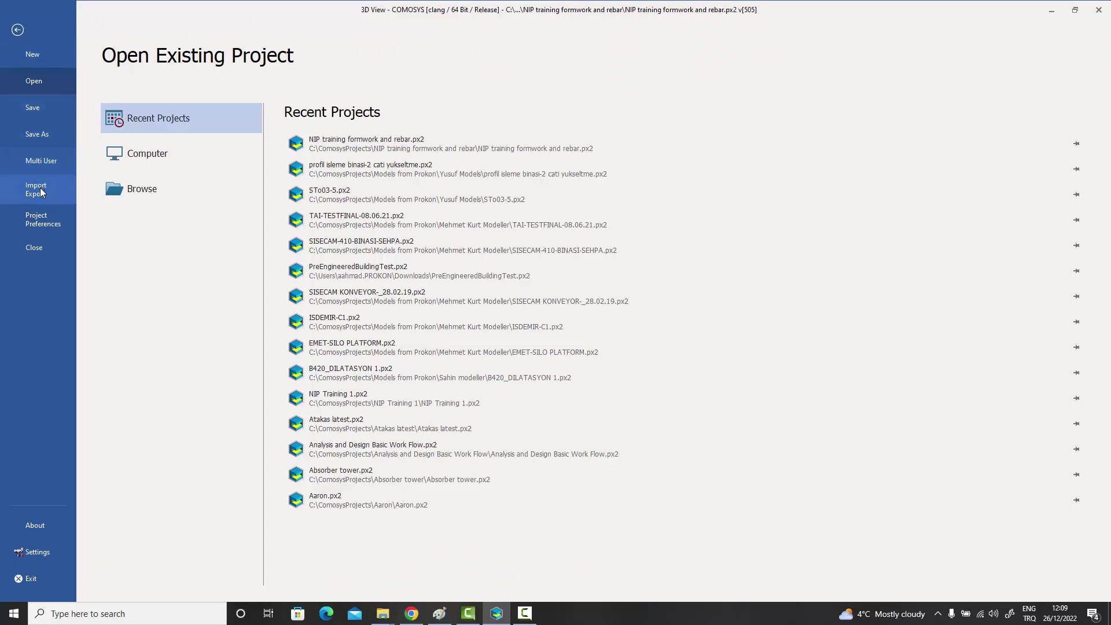
left_click(40, 193)
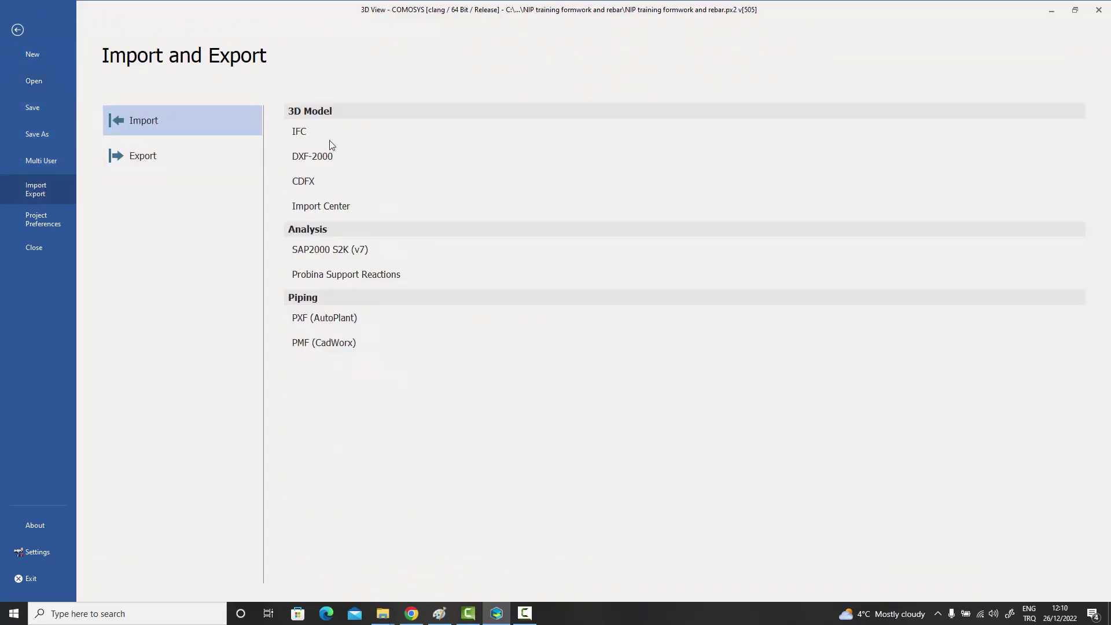
left_click(312, 133)
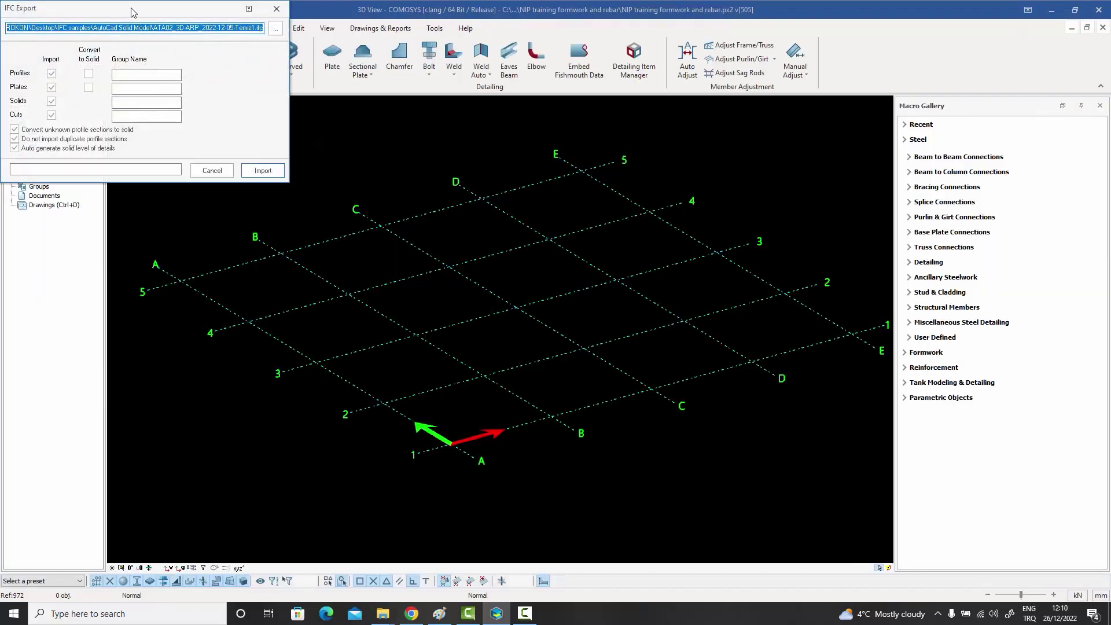
left_click_drag(132, 8, 669, 115)
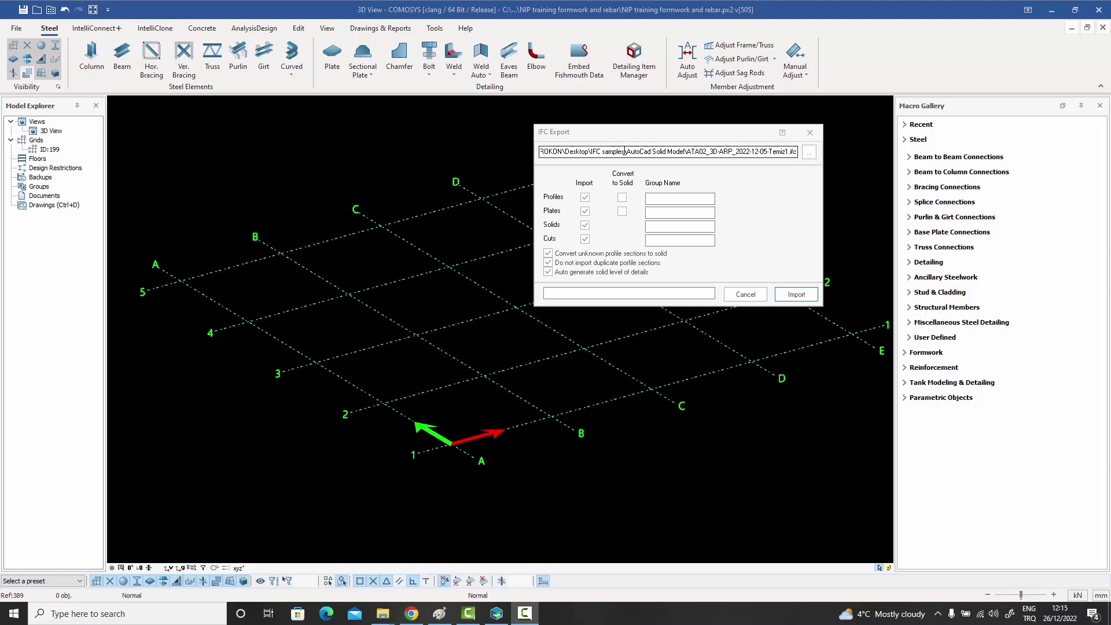
- Browse for the source file in the IFC samples folder and review the AutoCad, Etabs, Revit and Tekla subfolders
left_click(810, 153)
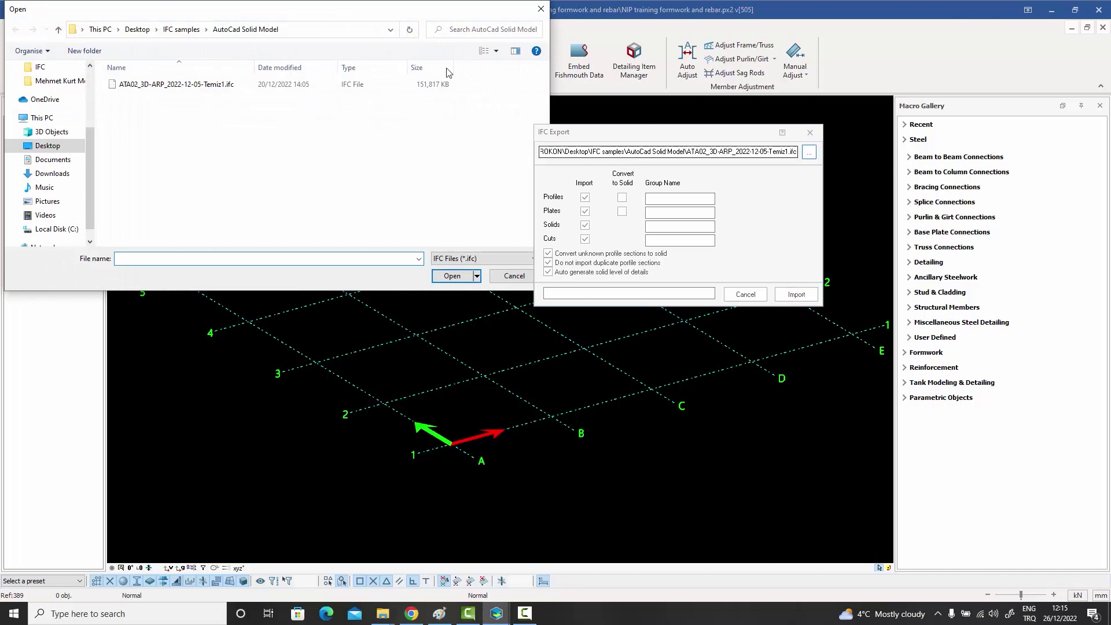
left_click_drag(115, 13, 166, 53)
left_click(110, 69)
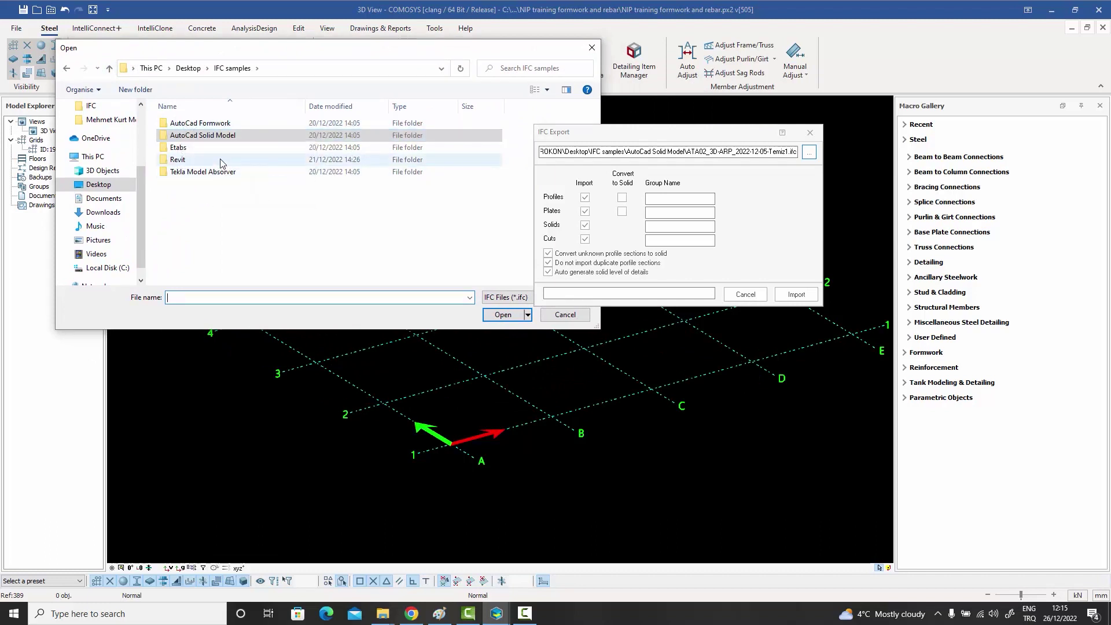
left_click(236, 123)
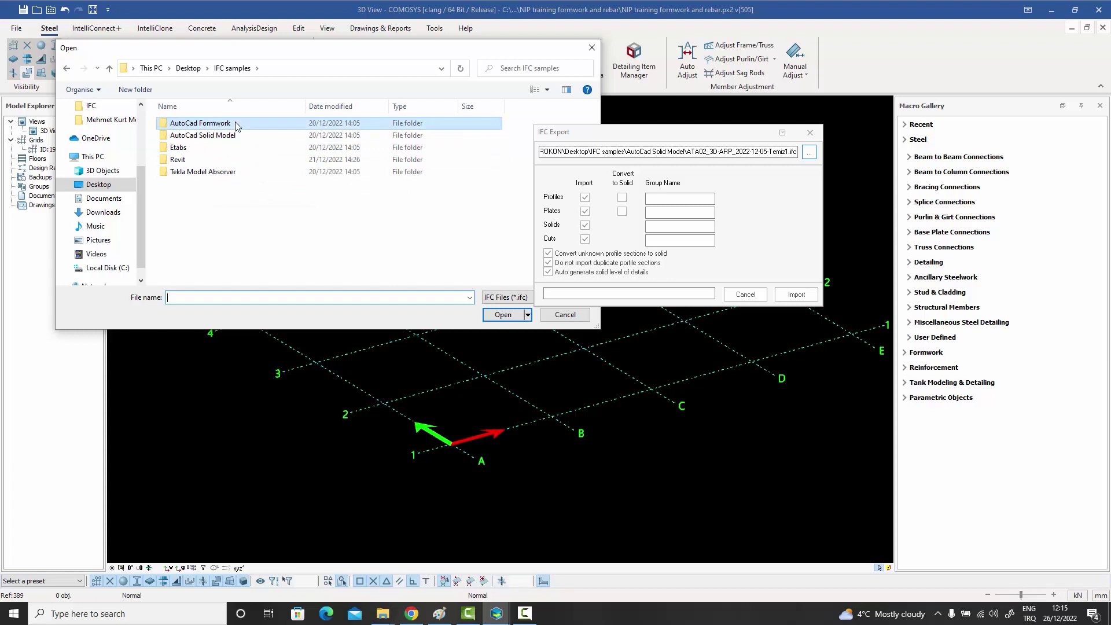
left_click(204, 138)
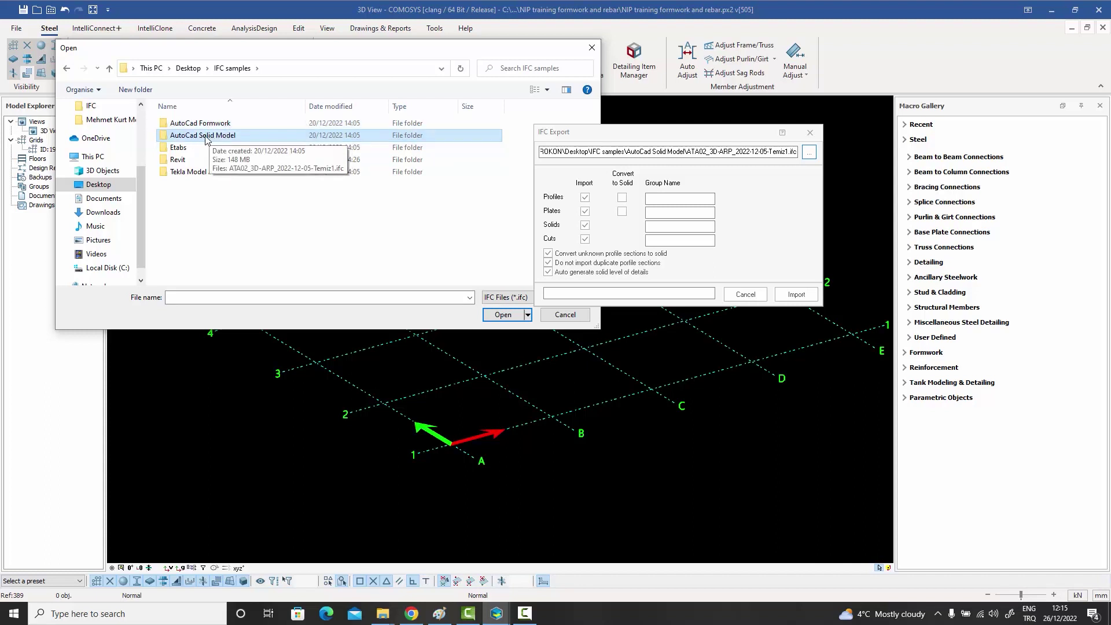
left_click(183, 150)
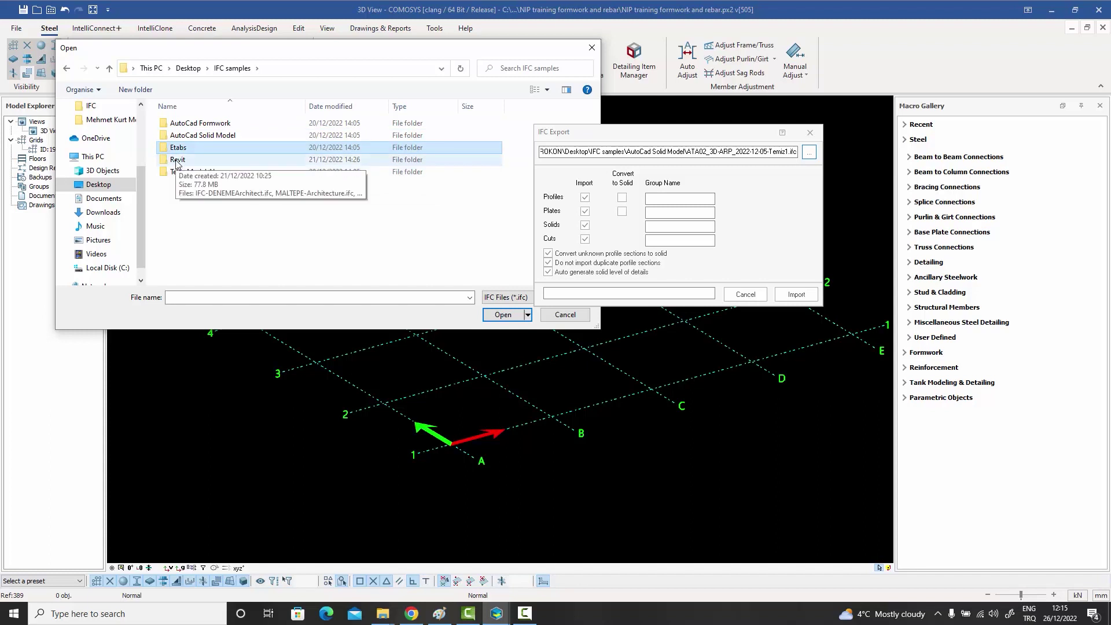
left_click(196, 172)
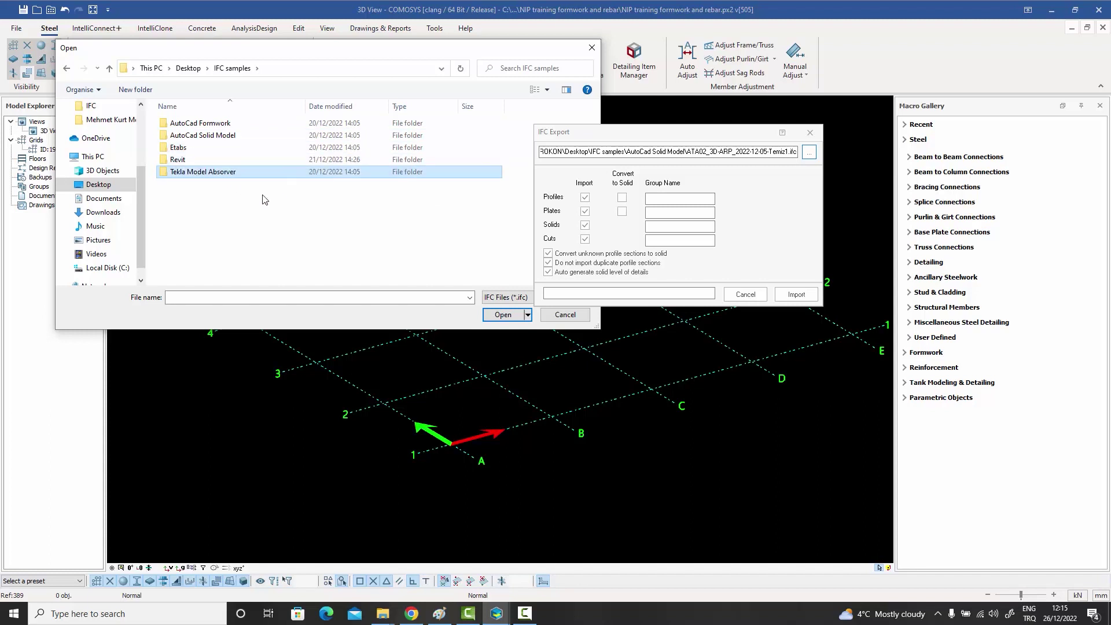
- Choose RC Building.IFC from the AutoCad Formwork folder and start its import with the default options
double_click(207, 124)
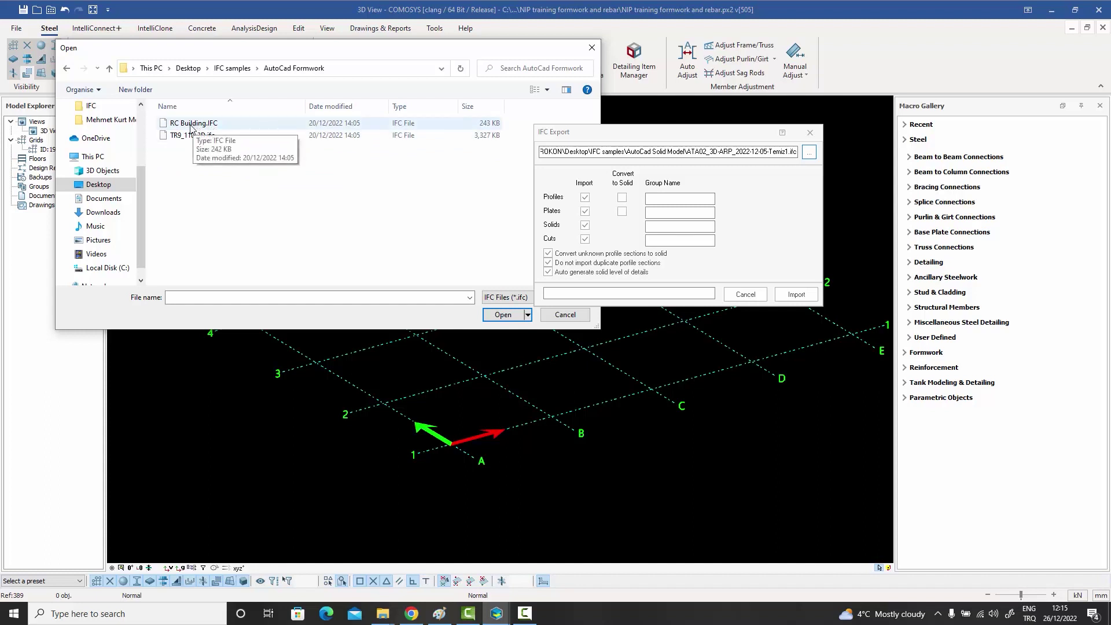
left_click(193, 124)
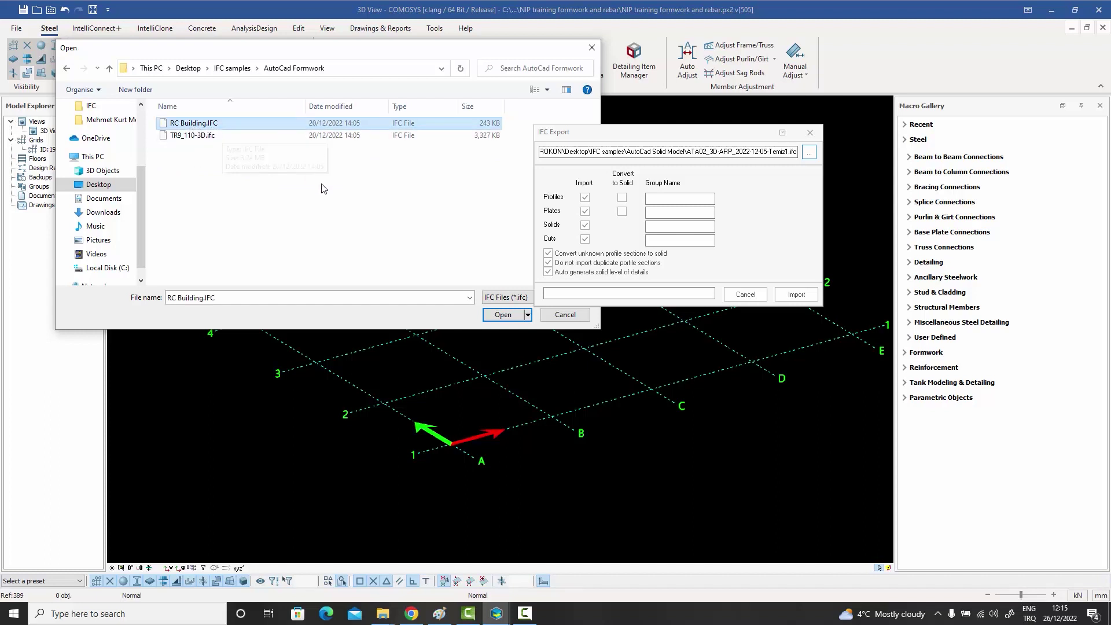
left_click(502, 315)
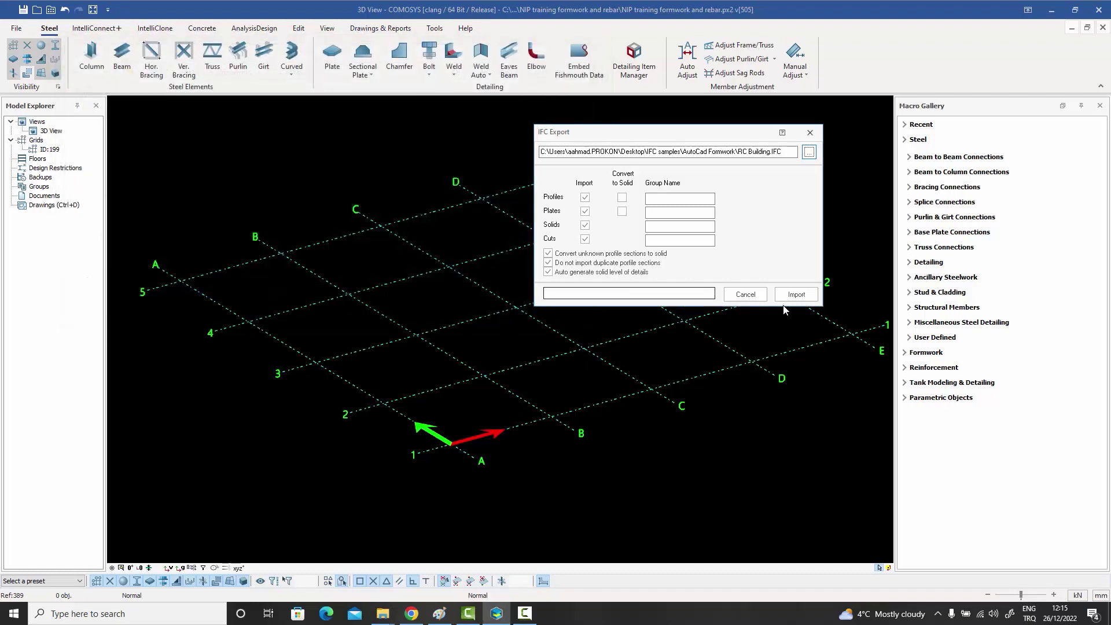
left_click(805, 299)
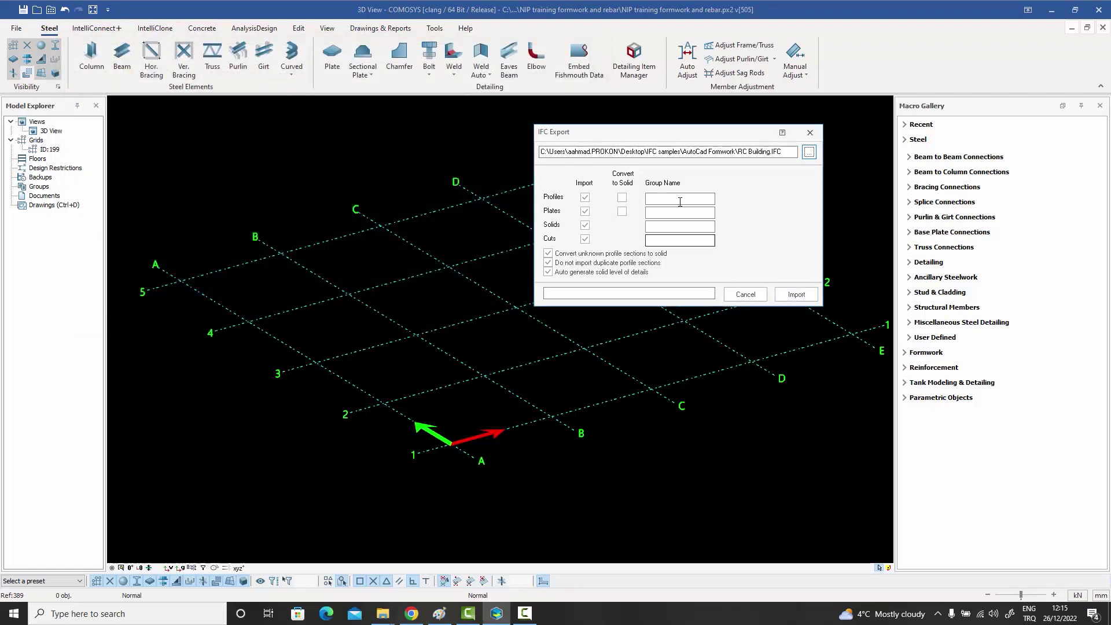
left_click(791, 295)
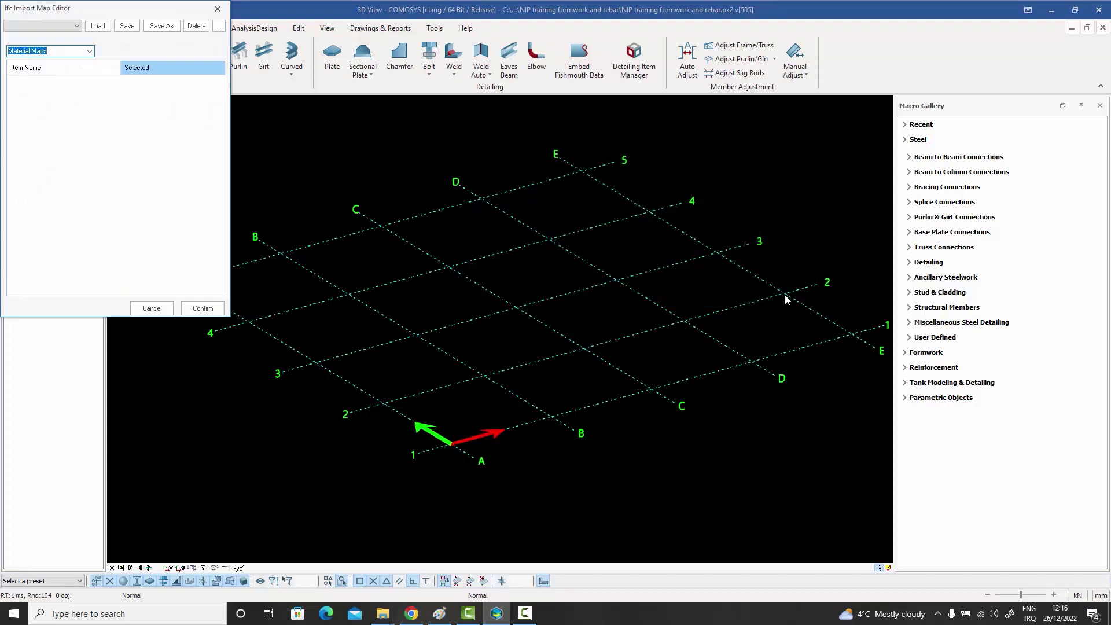
- Compare the Material Maps and Profile Maps lists in the Ifc Import Map Editor, ending on Profile Maps
left_click_drag(110, 14, 173, 30)
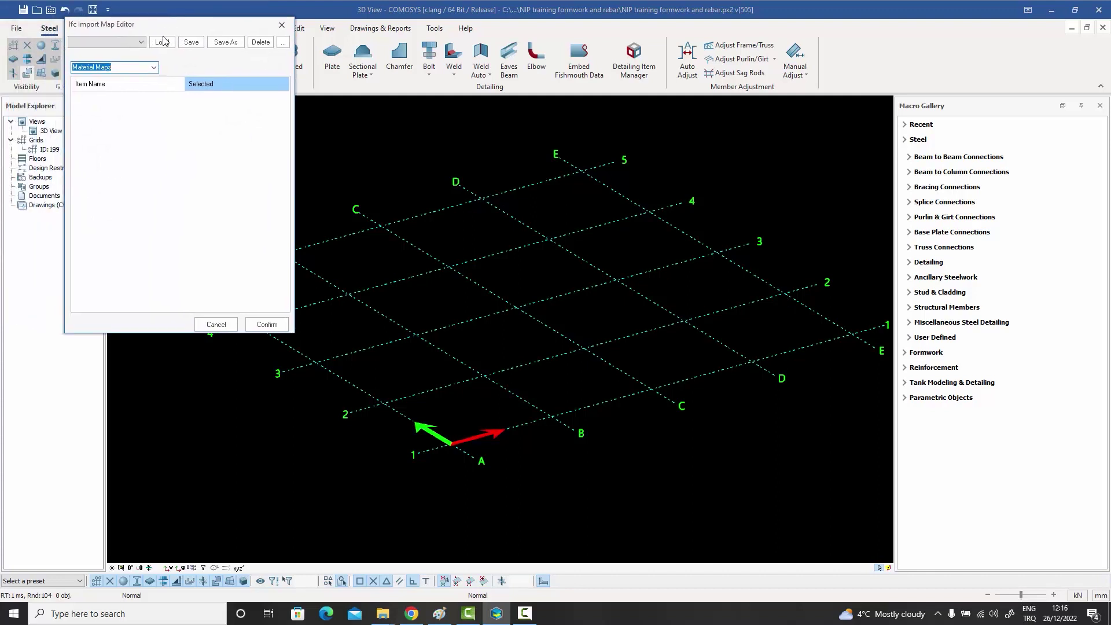
left_click(154, 68)
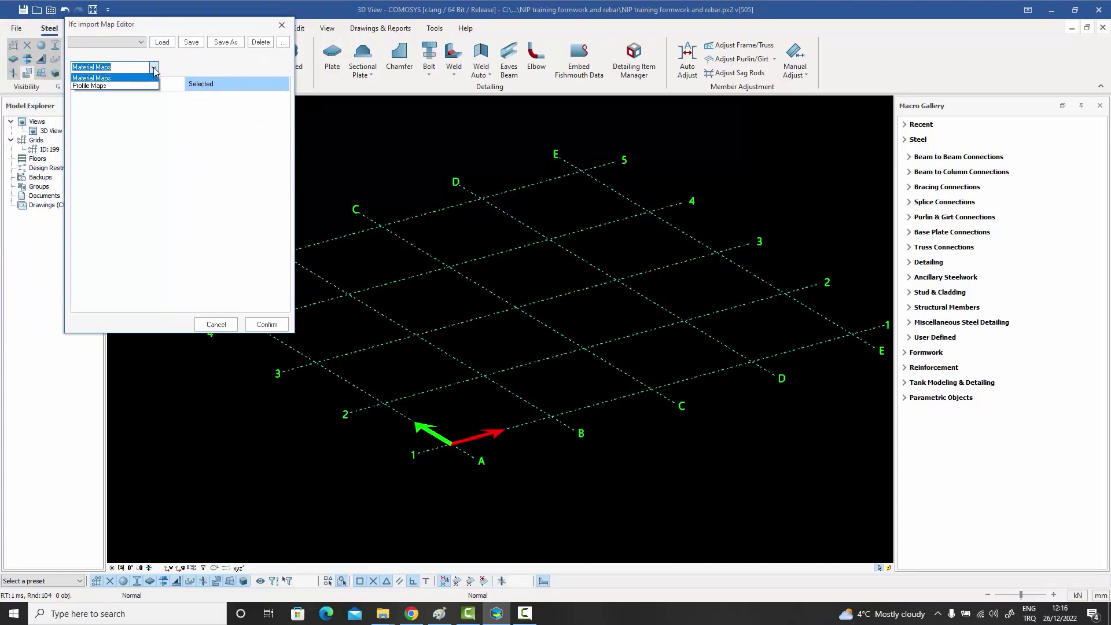
left_click(98, 85)
left_click(152, 68)
left_click(113, 76)
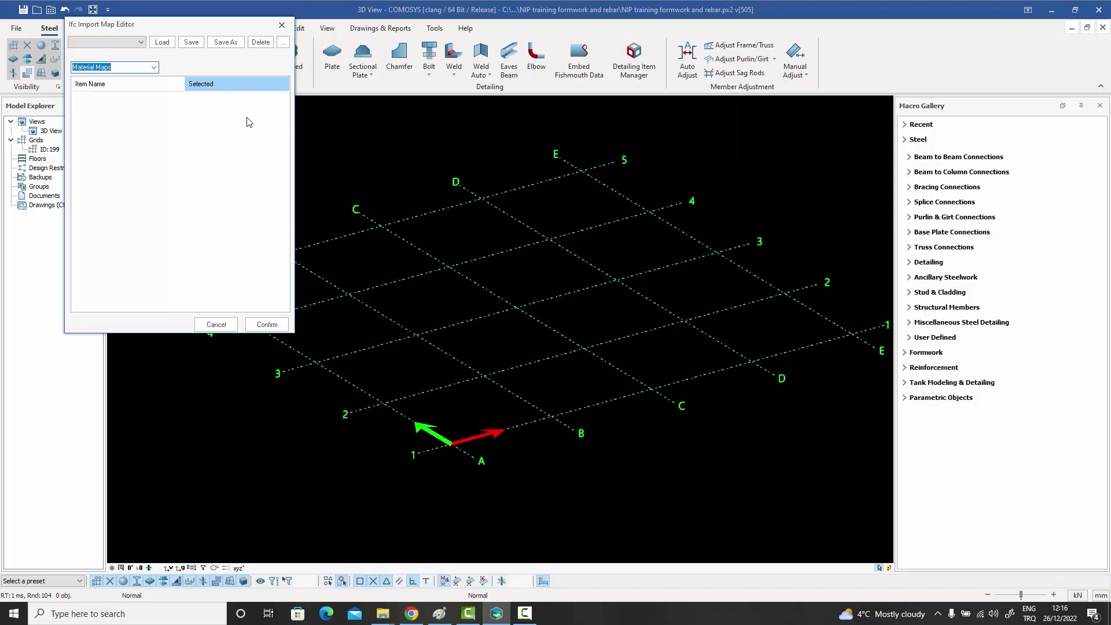
left_click(154, 68)
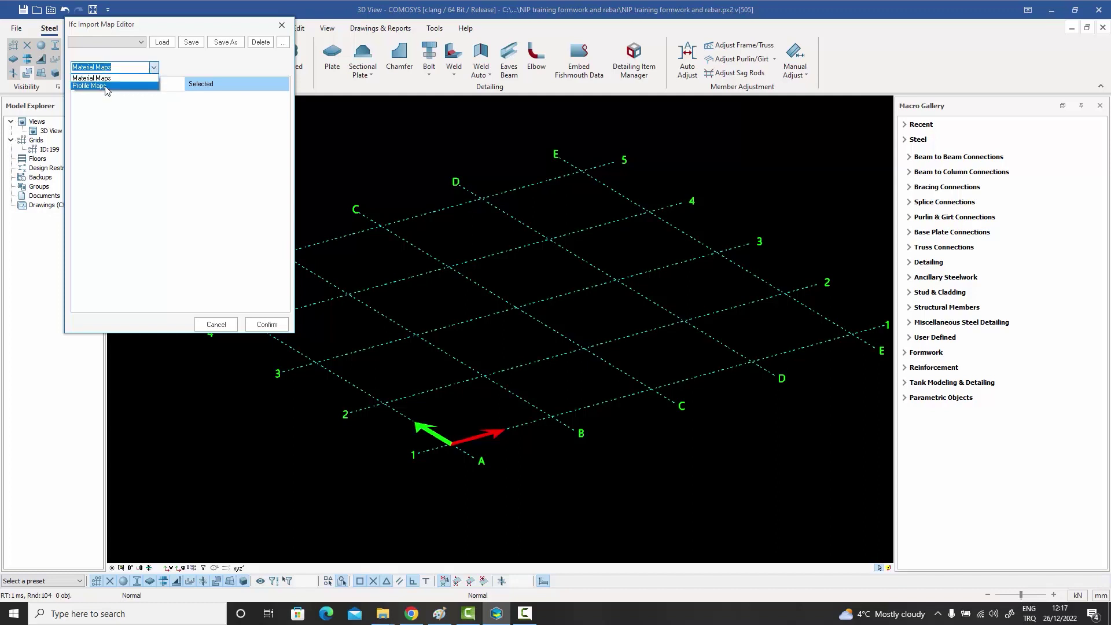
left_click(106, 86)
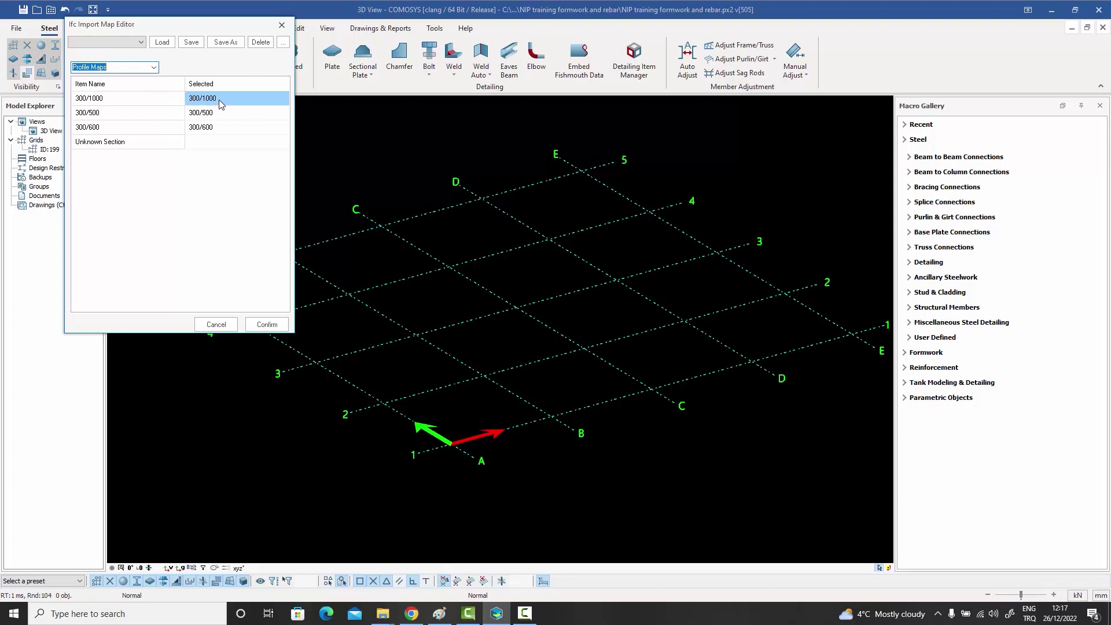
- Check which profile types can be assigned to Unknown Section, and close the profile selection without choosing one
left_click(101, 116)
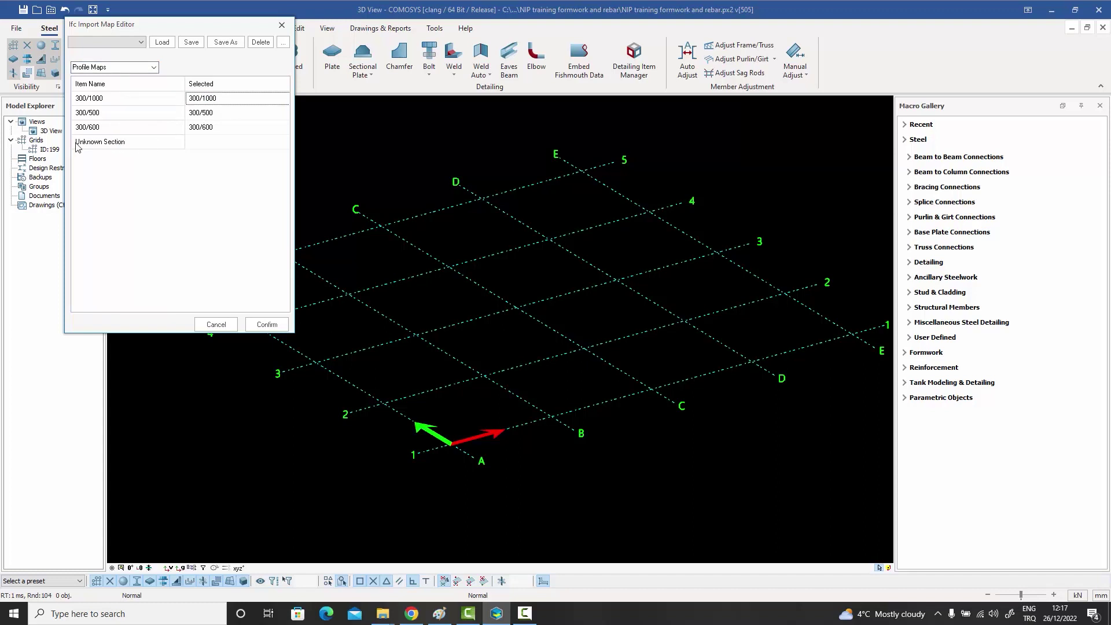
left_click(219, 143)
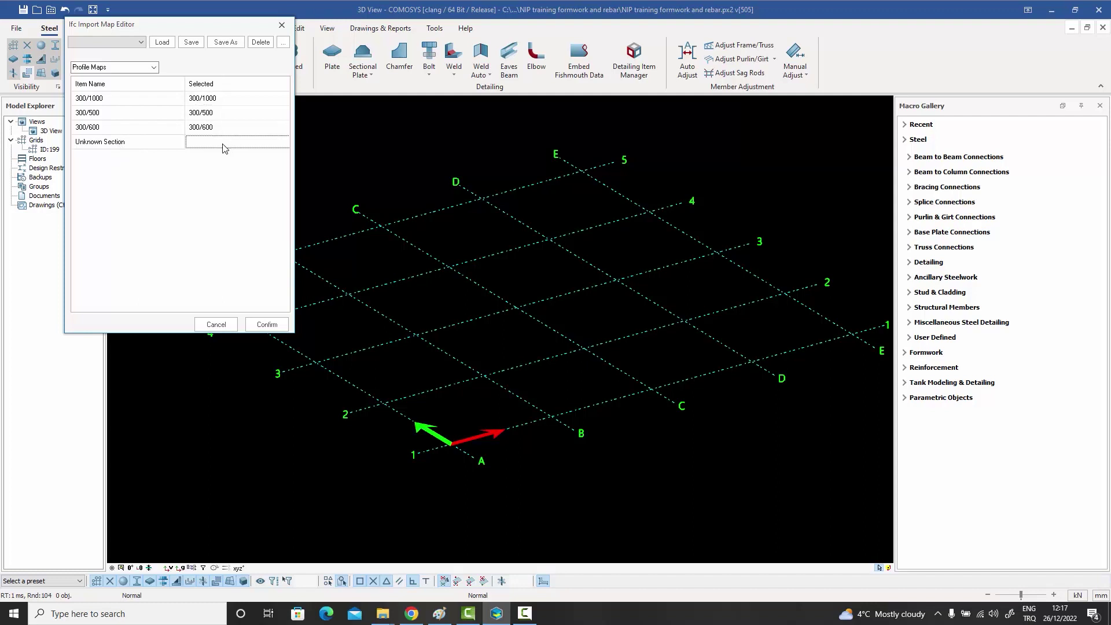
double_click(222, 144)
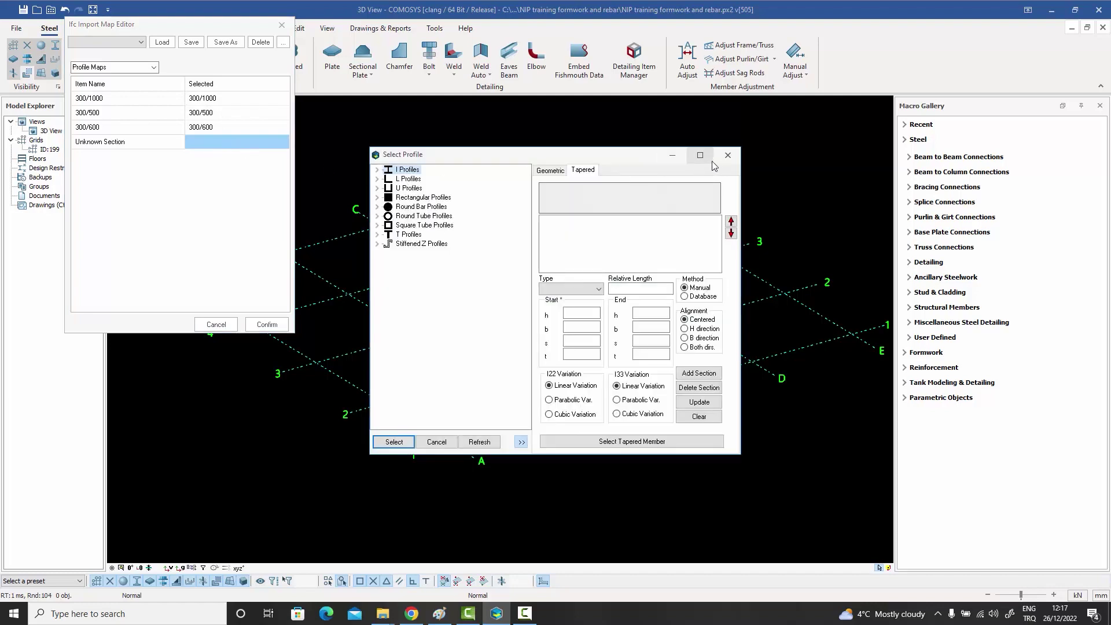
left_click(729, 155)
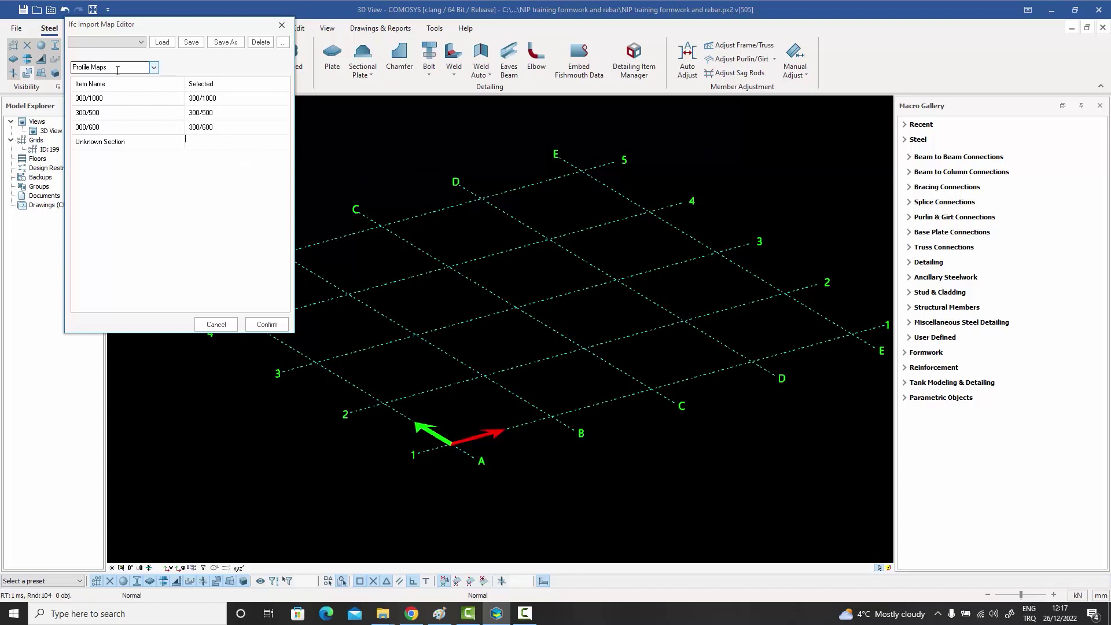
- Return to the Material Maps and confirm the mapping to import the RC building
left_click(155, 68)
left_click(124, 79)
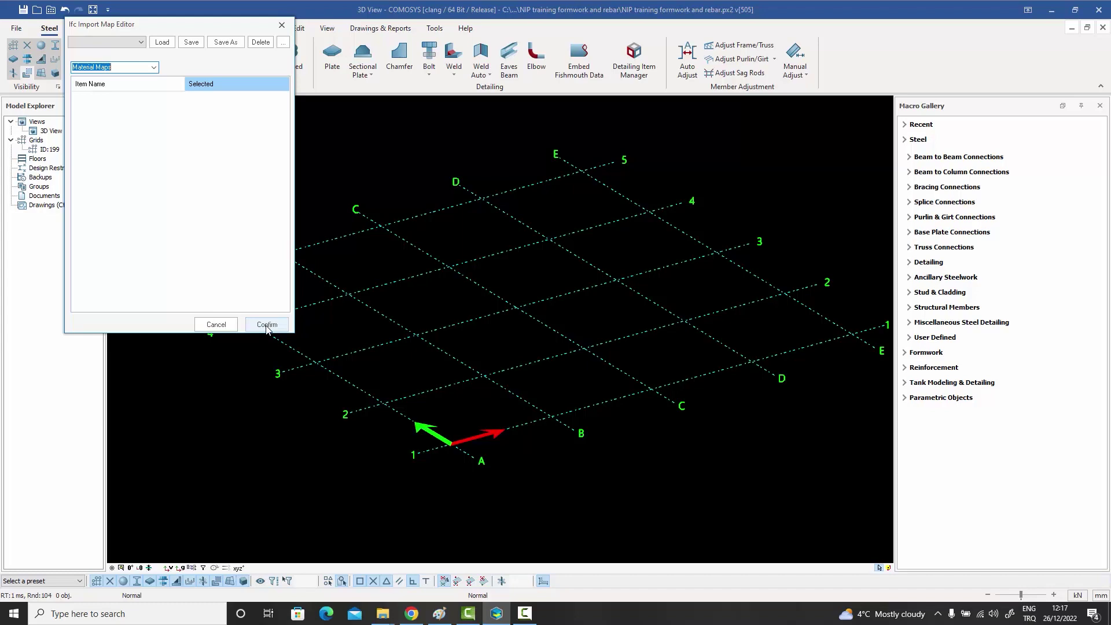
left_click(267, 325)
- Inspect the imported building frame and the profile properties of two adjacent top-floor beams
scroll(297, 291, "down", 3)
middle_click_drag(340, 285, 489, 334)
middle_click_drag(628, 338, 576, 333)
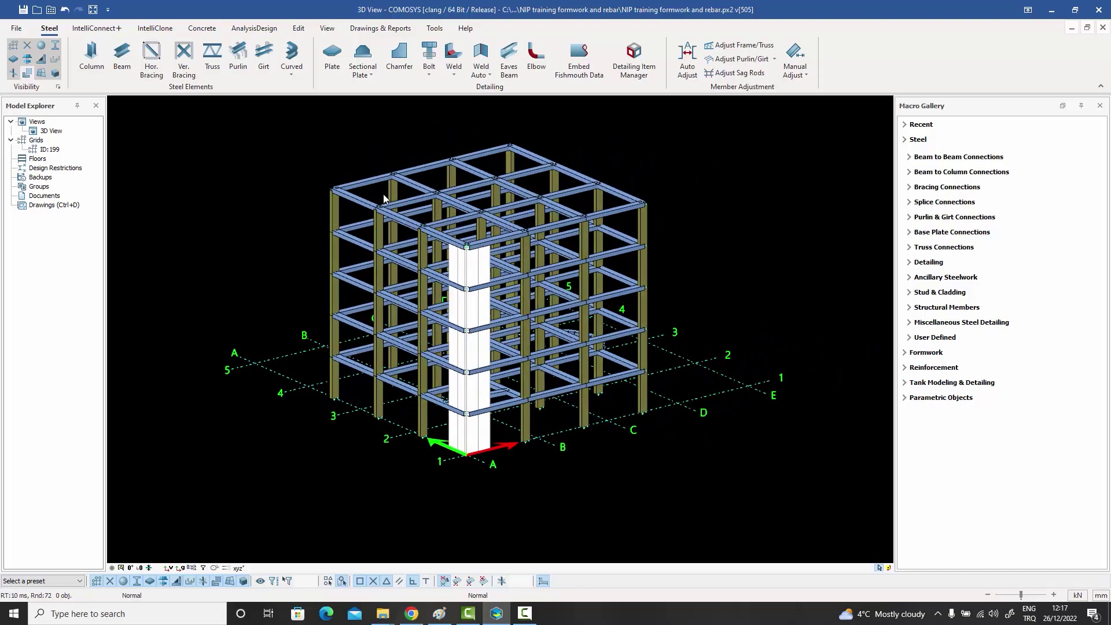
scroll(370, 181, "up", 3)
double_click(368, 181)
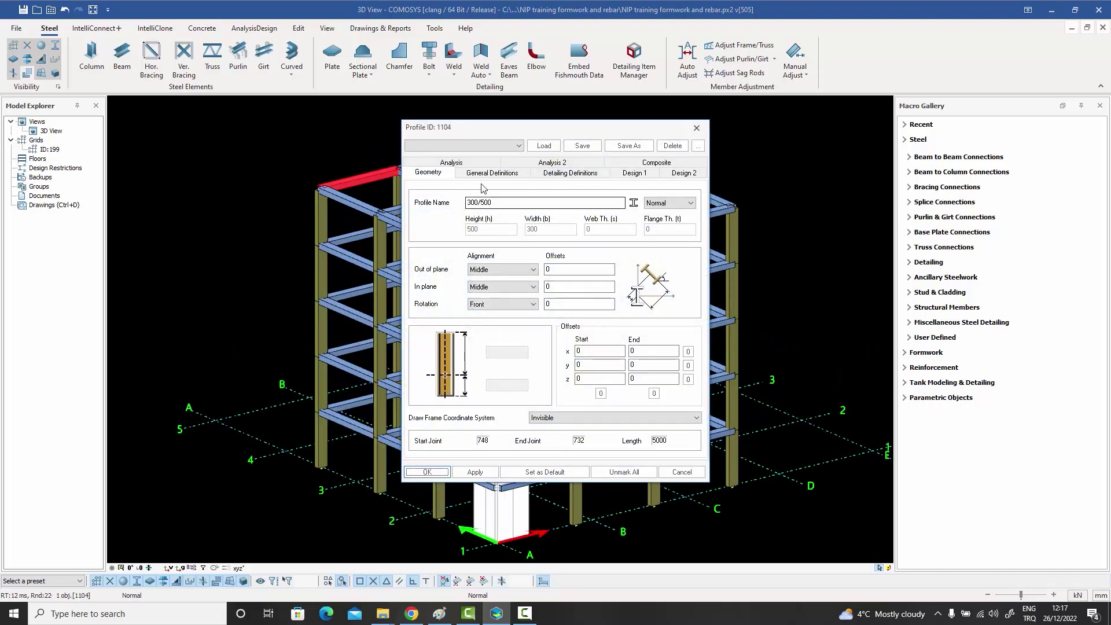
left_click(697, 130)
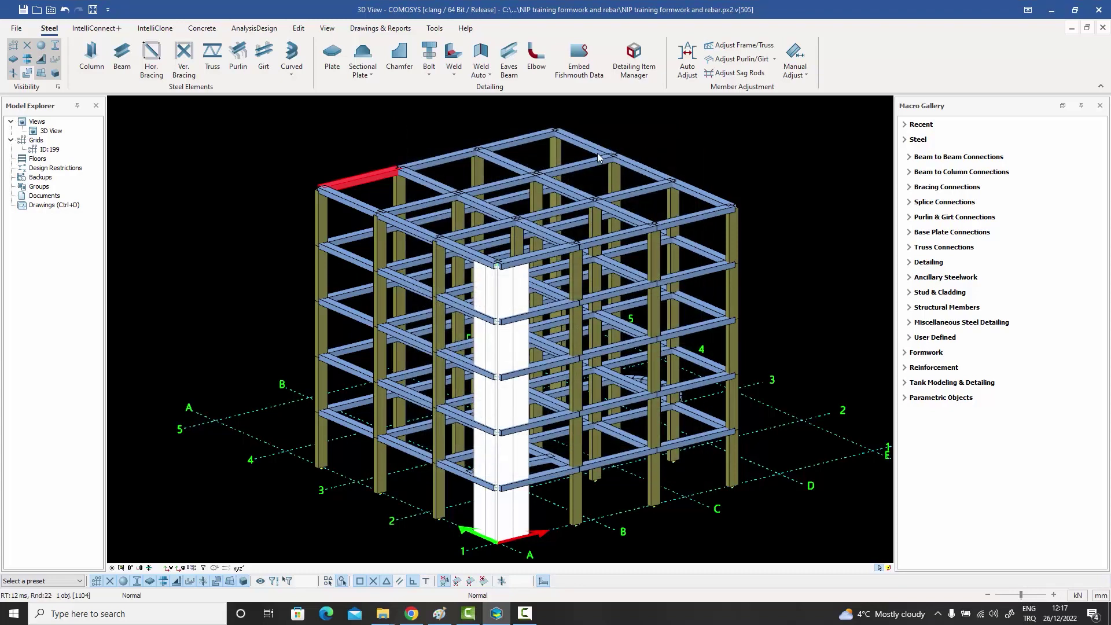
double_click(441, 161)
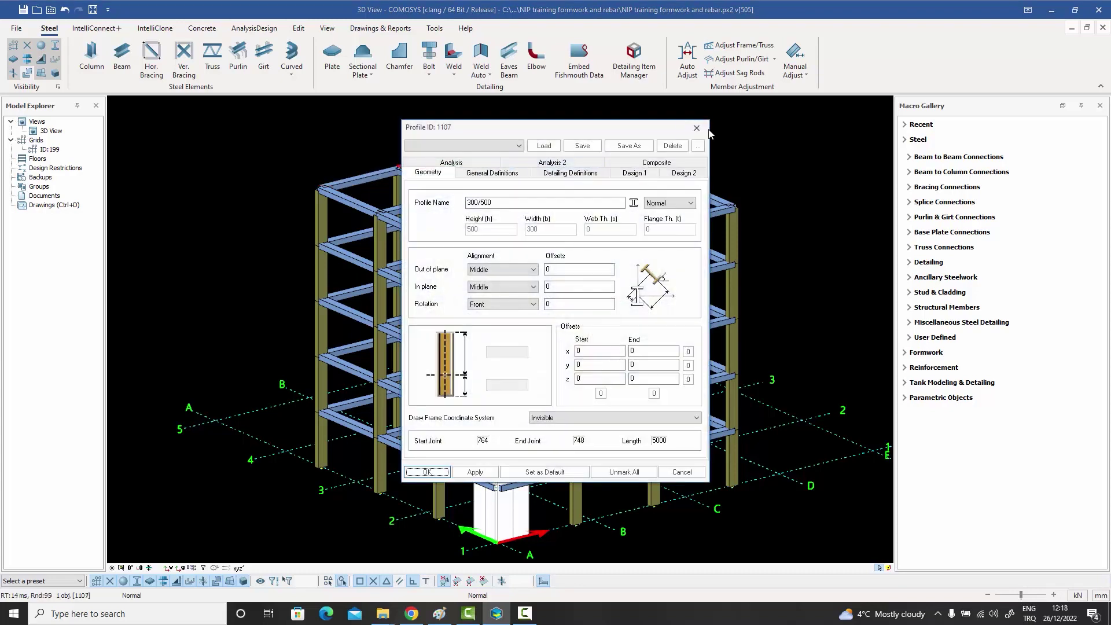
left_click(692, 133)
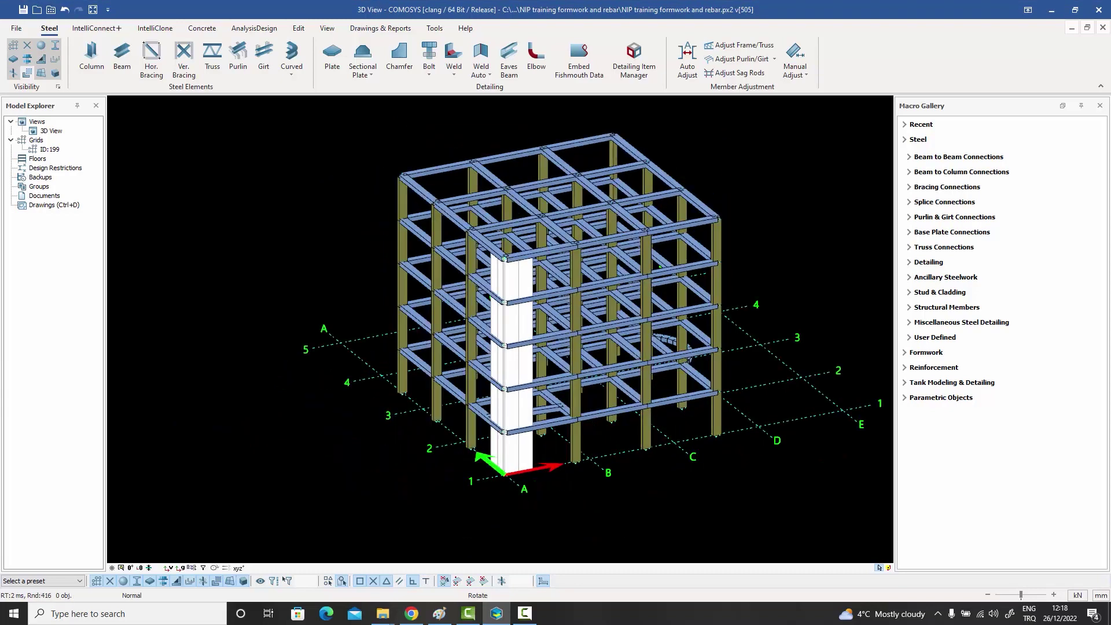
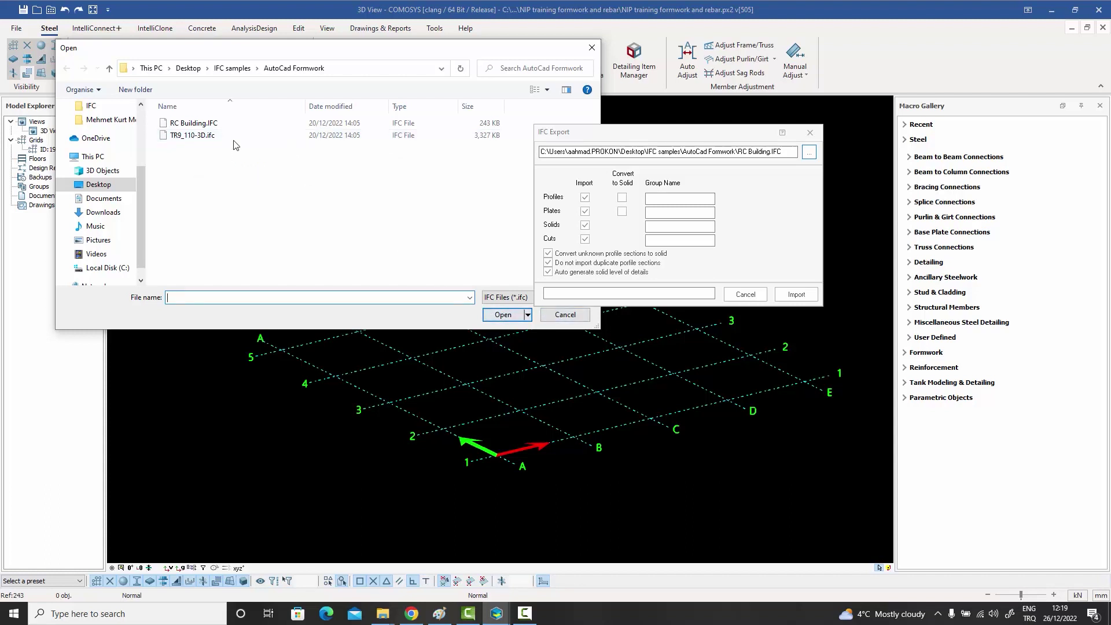
- Choose TR9_110-3D.ifc from the AutoCad Formwork folder and start its IFC import with the existing options
left_click(191, 138)
left_click(518, 315)
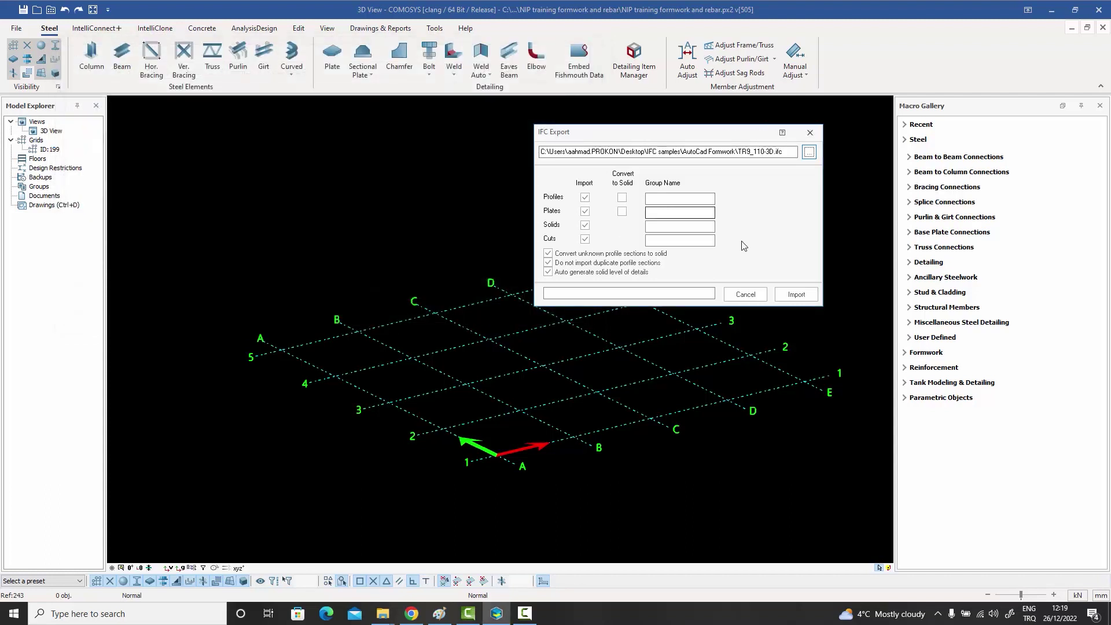
left_click(796, 294)
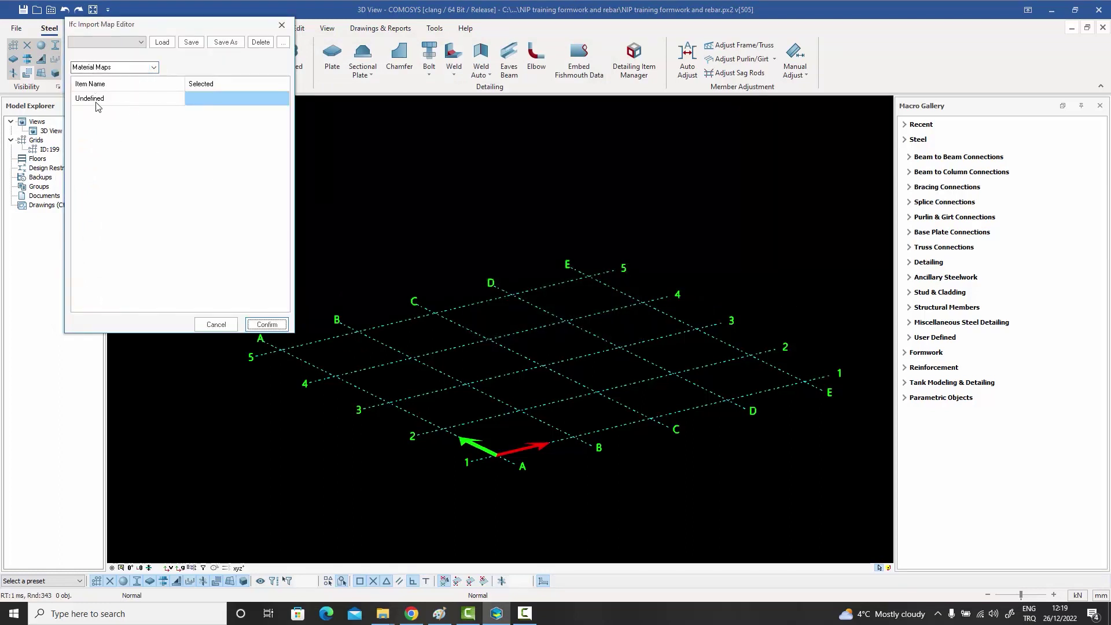
- Map the Undefined material to ST52 and, after checking the Profile Maps, confirm the mapping to import the model
left_click(226, 105)
left_click(225, 104)
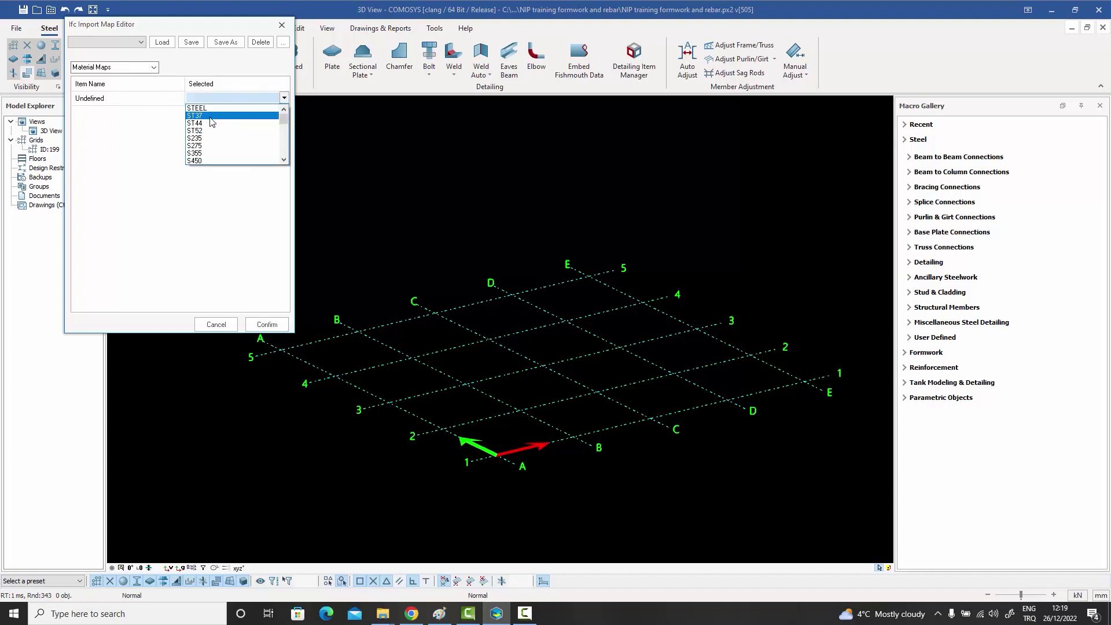
left_click(213, 118)
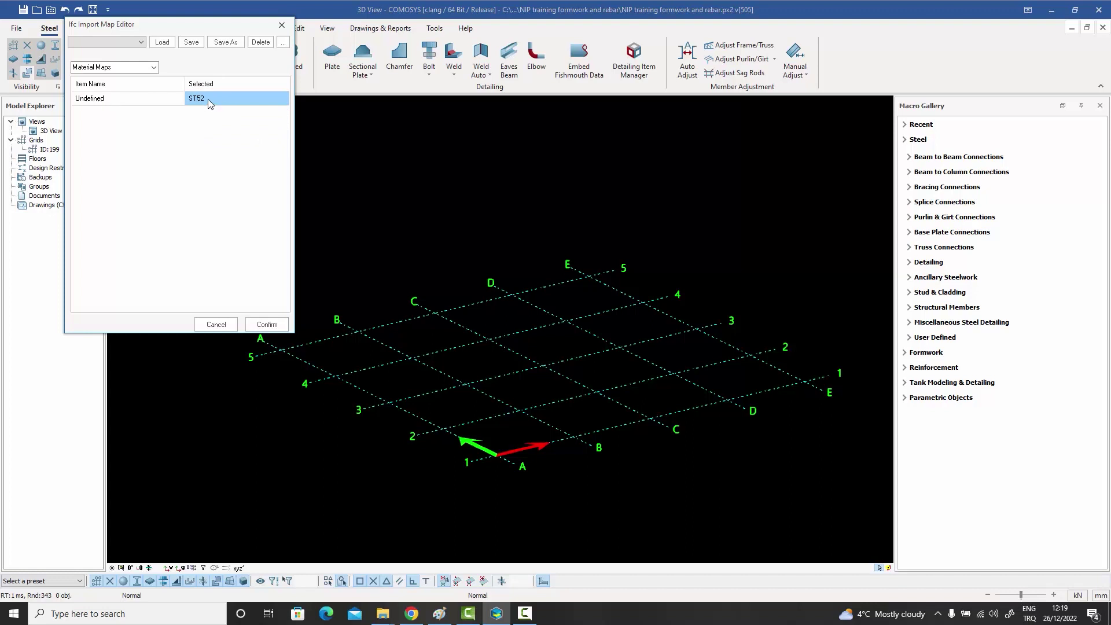
left_click(154, 68)
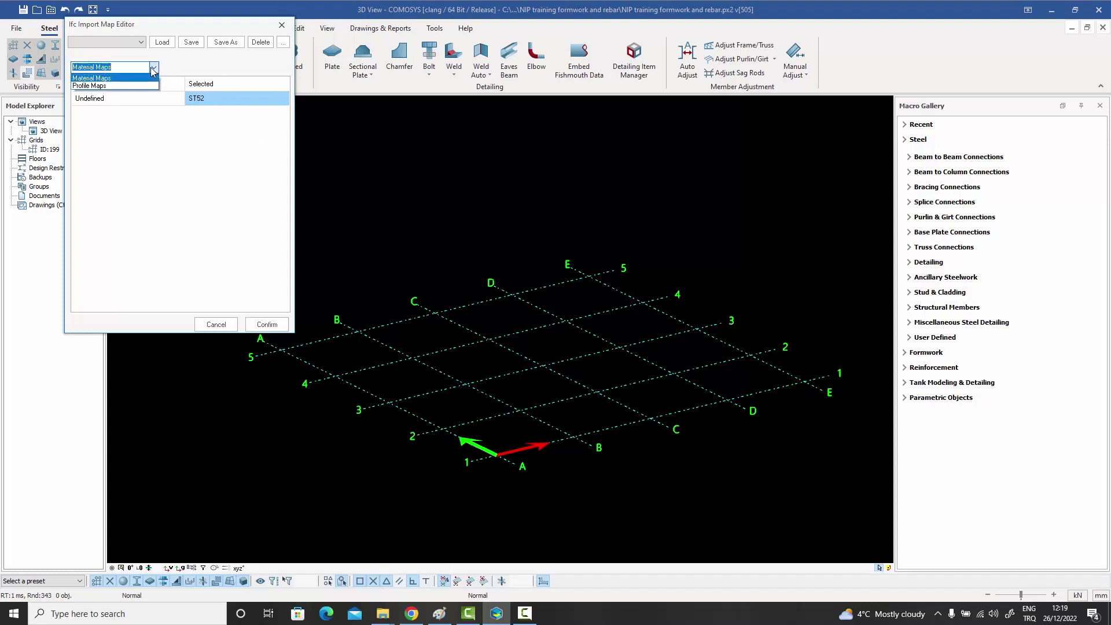
left_click(132, 82)
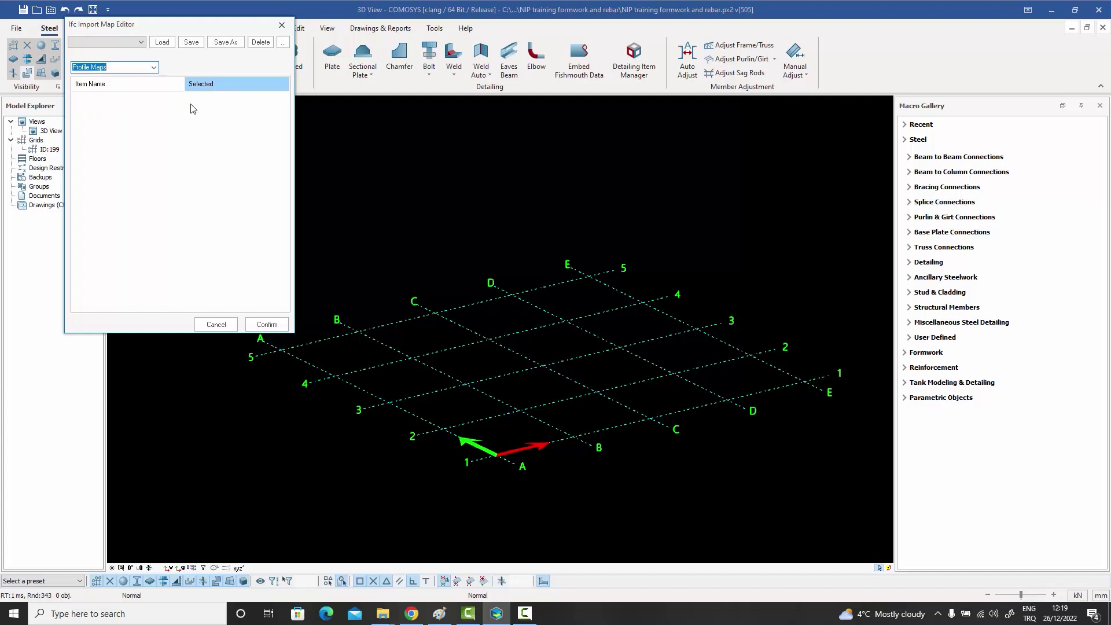
left_click(262, 324)
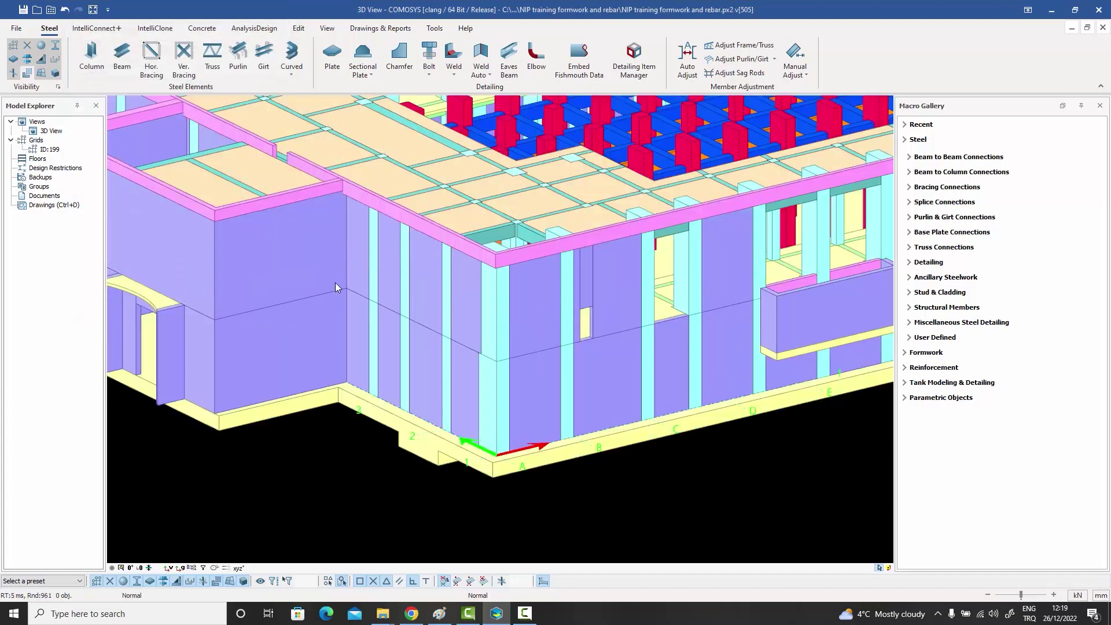
- Inspect the imported TR9_110-3D building from several distances, including the members in its open central area
scroll(422, 262, "down", 6)
middle_click_drag(499, 232, 536, 237)
scroll(498, 263, "up", 10)
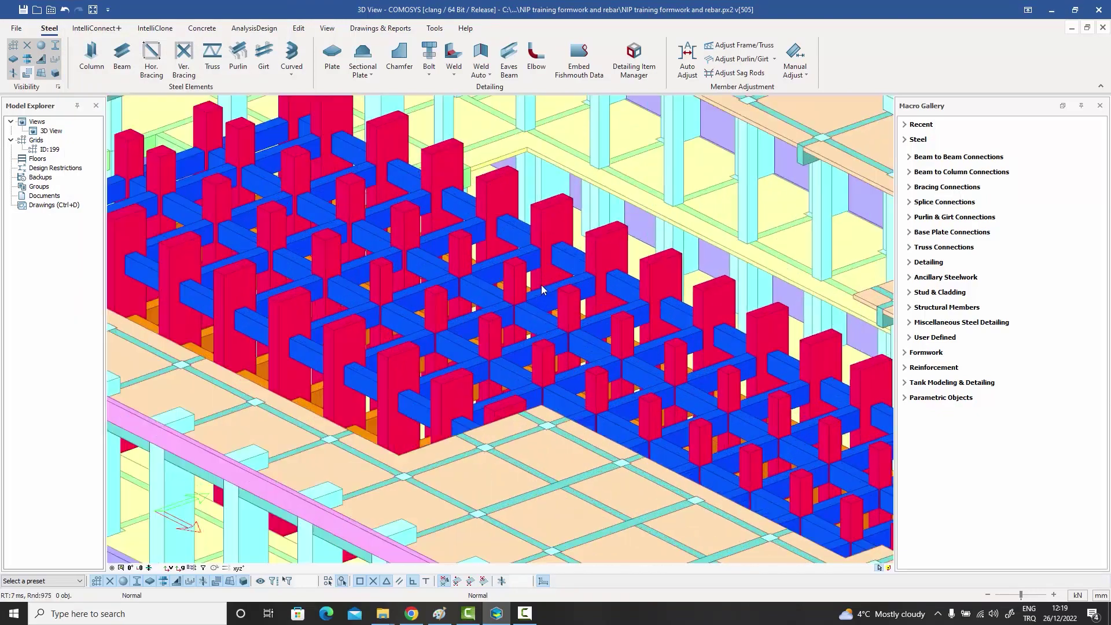
scroll(481, 216, "down", 8)
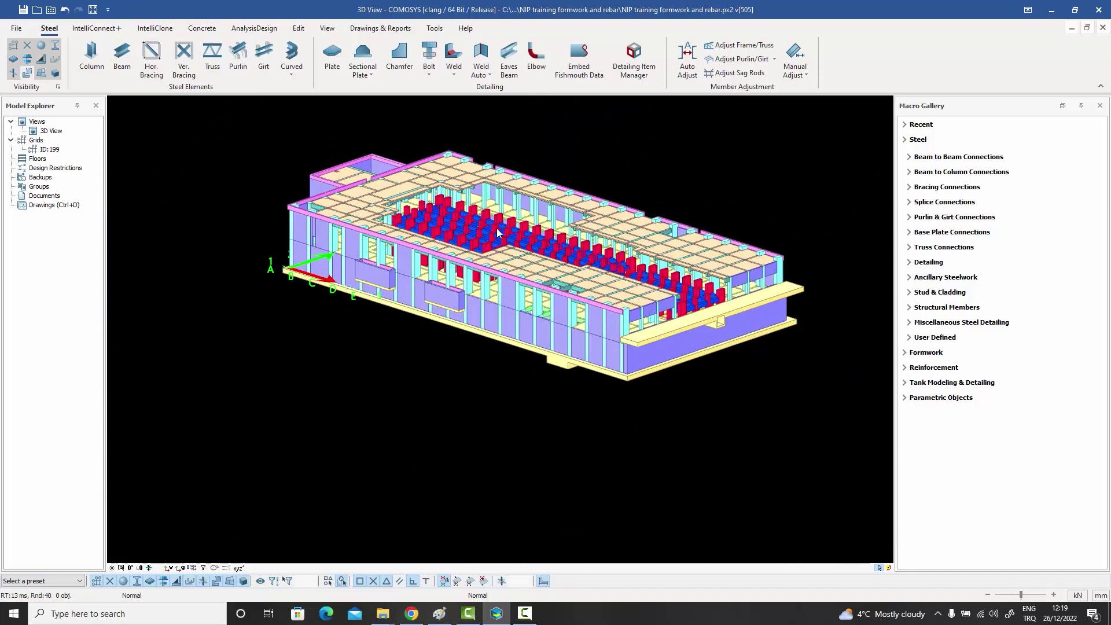
scroll(498, 232, "up", 2)
scroll(505, 231, "up", 2)
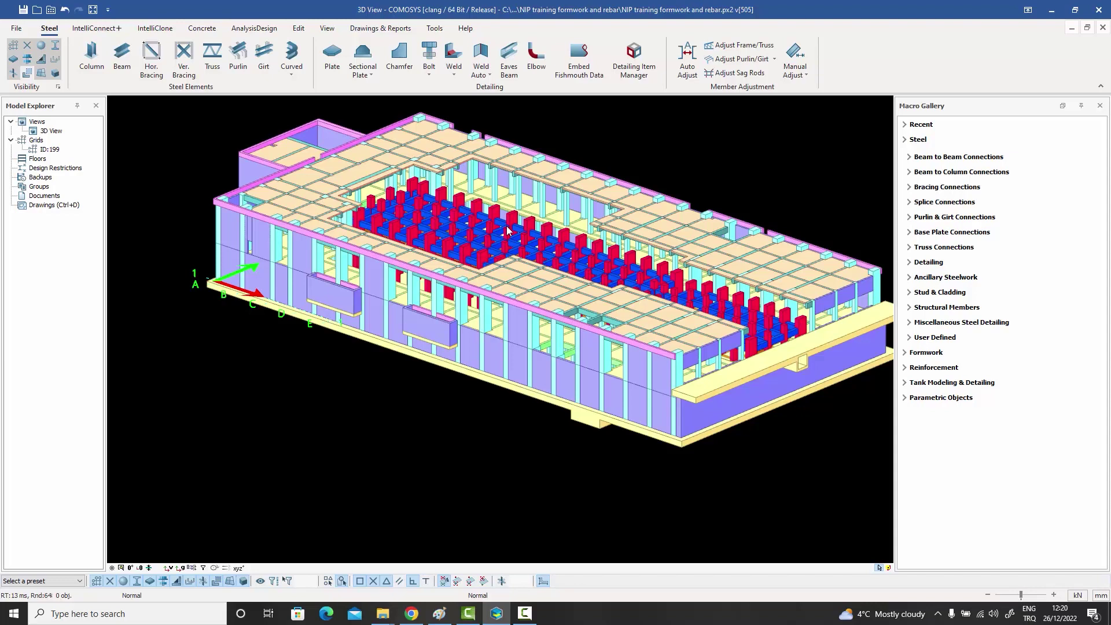
middle_click_drag(506, 232, 489, 250)
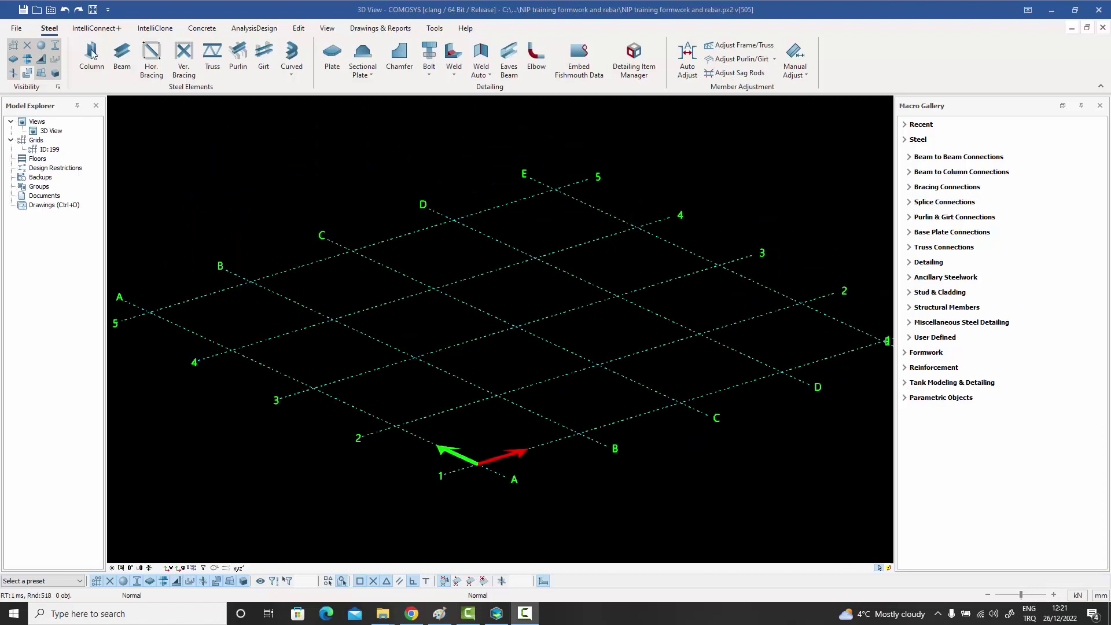
- Start a new IFC import using steel.ifc from the Etabs folder in IFC samples, keeping the existing import options
left_click(16, 28)
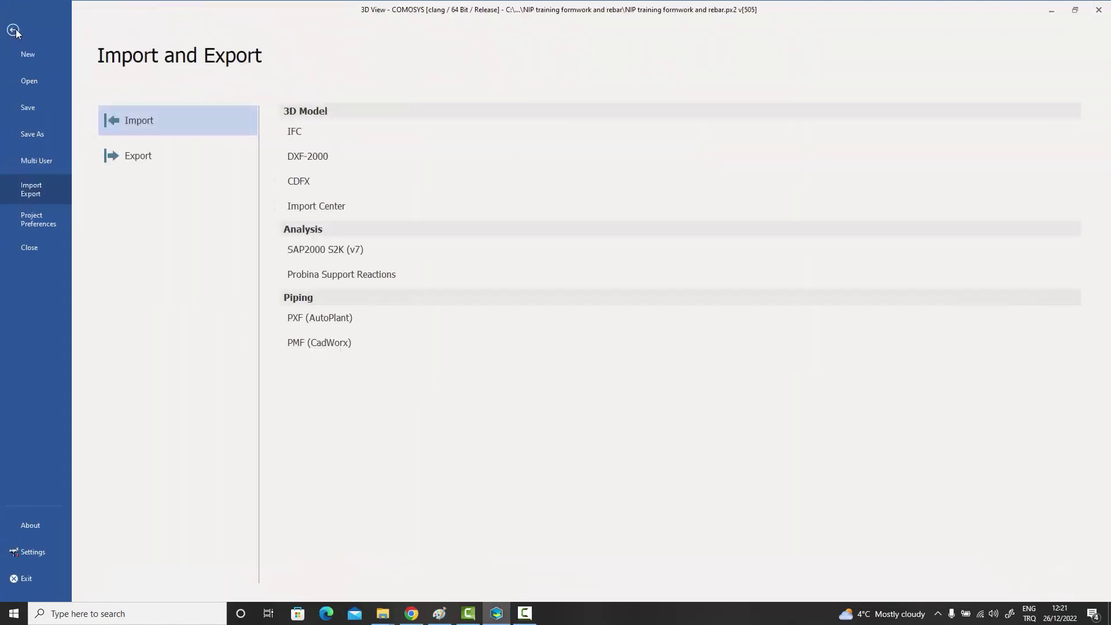
left_click(314, 134)
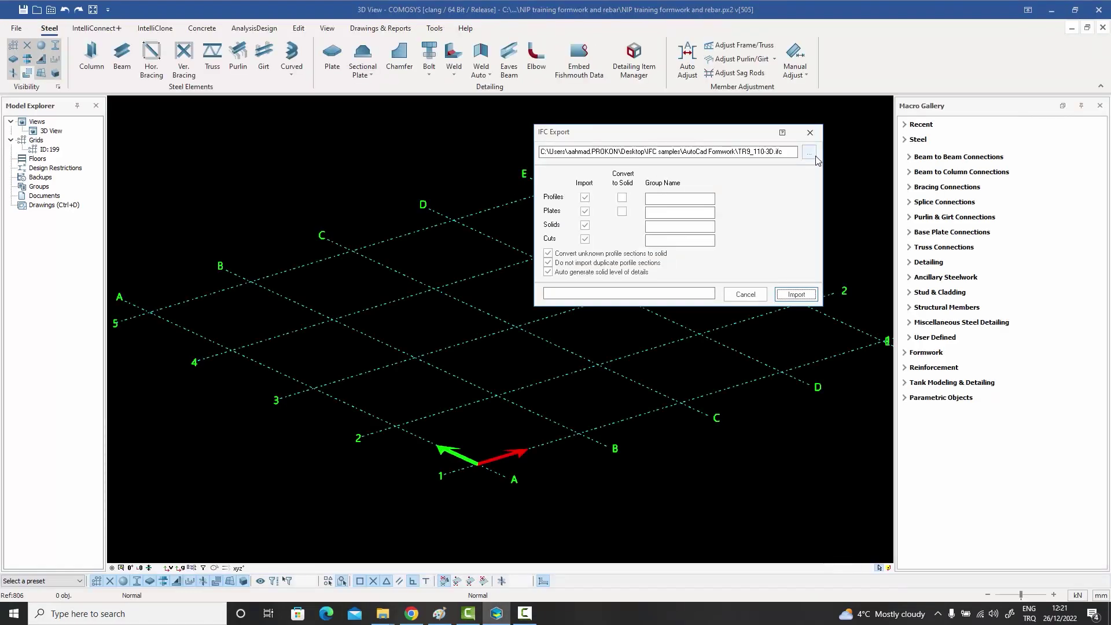
left_click(809, 152)
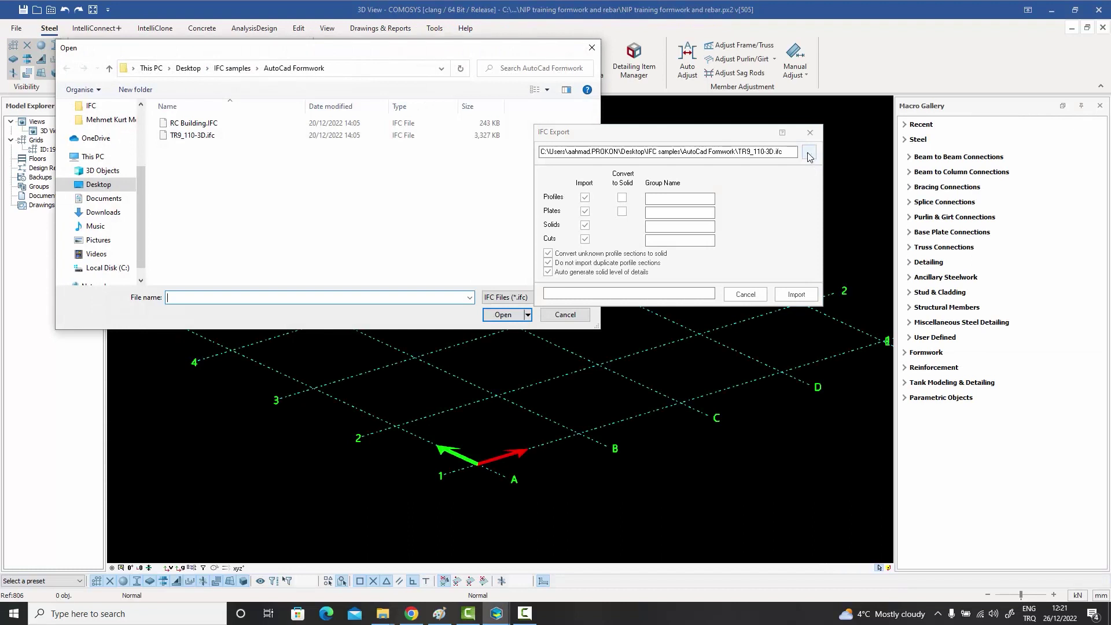
left_click(110, 68)
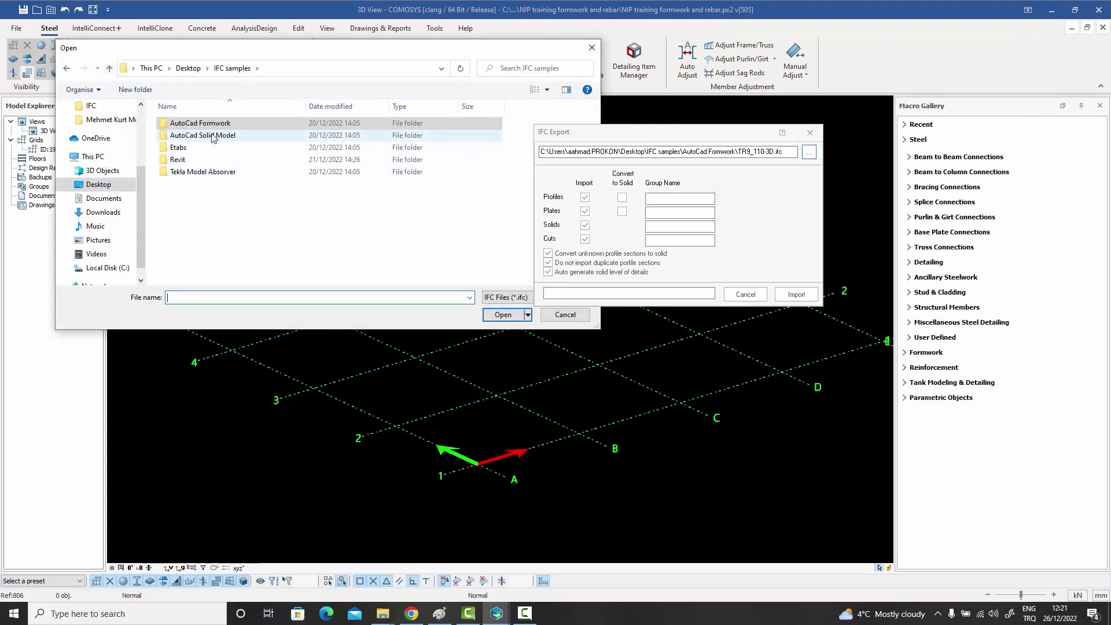
double_click(184, 149)
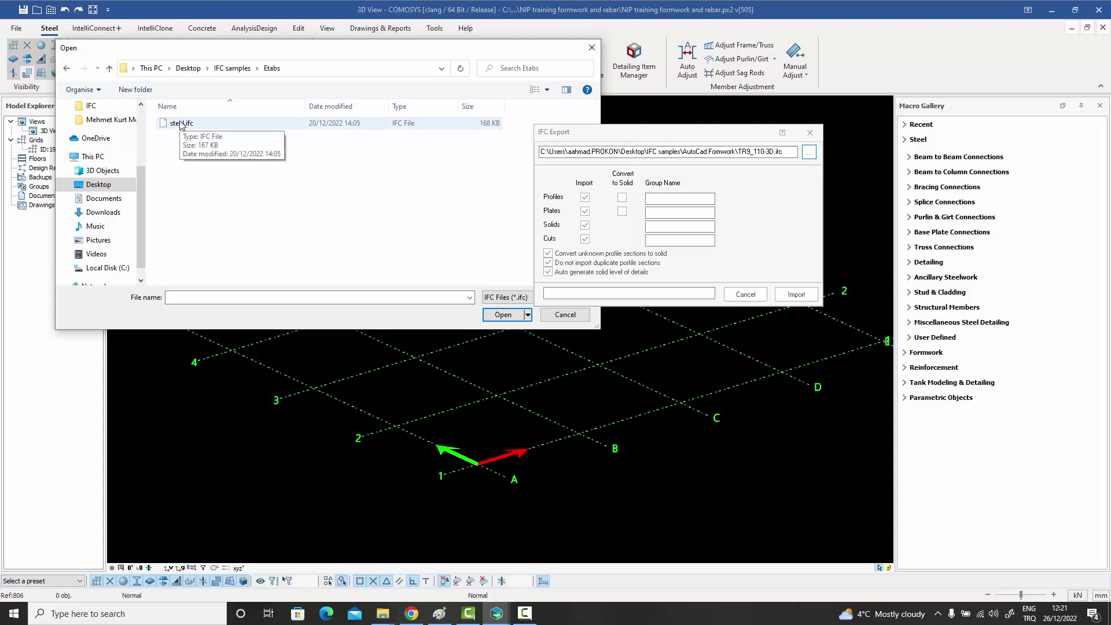
left_click(181, 123)
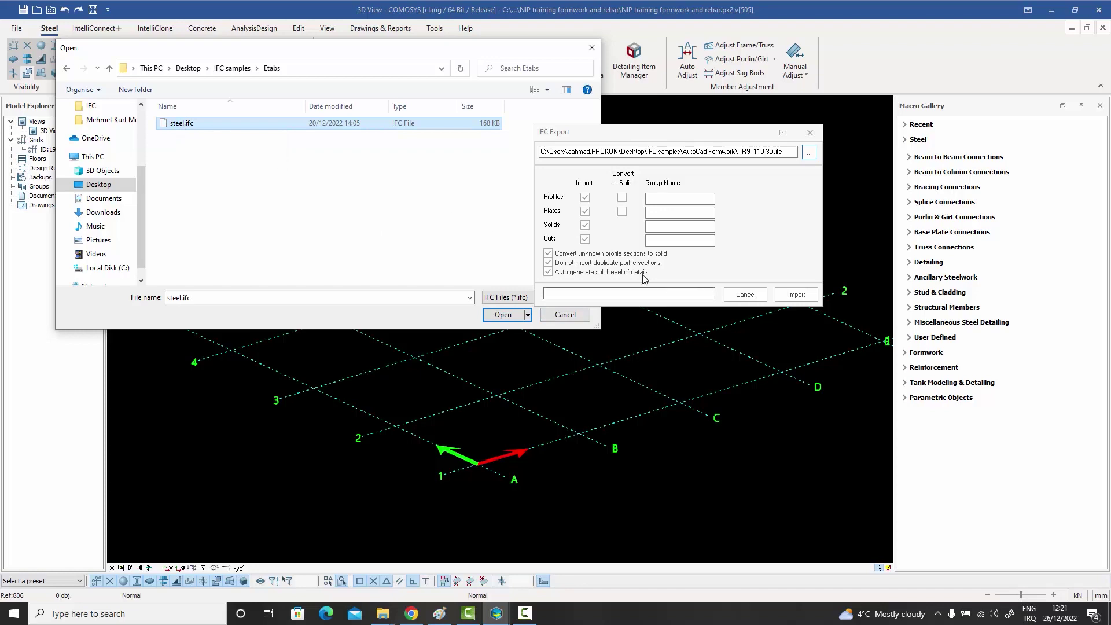
left_click(503, 315)
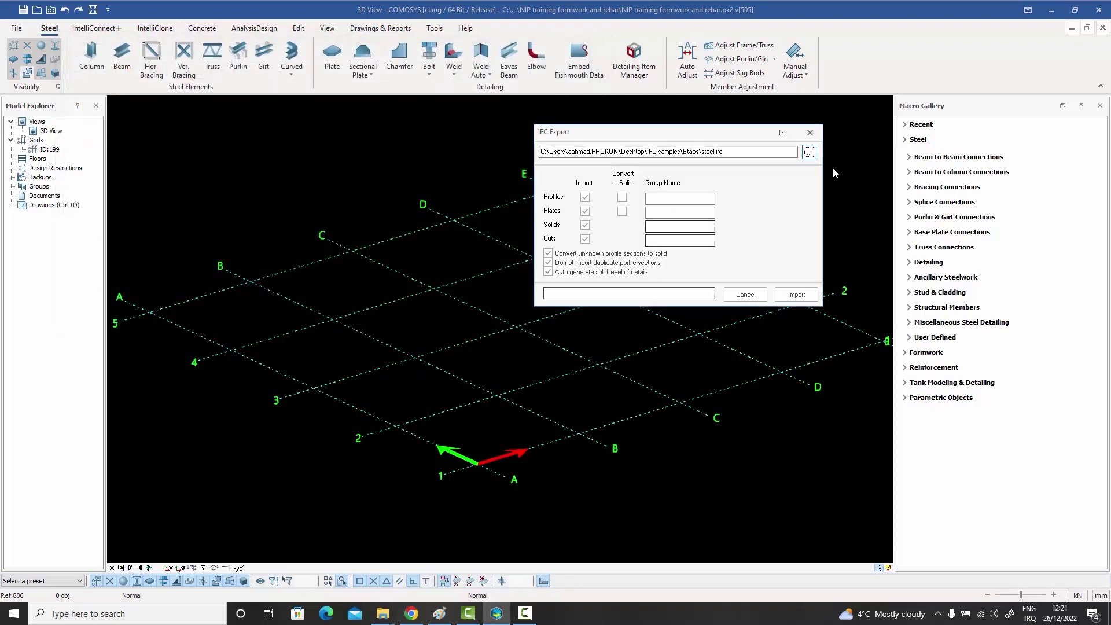
left_click(796, 294)
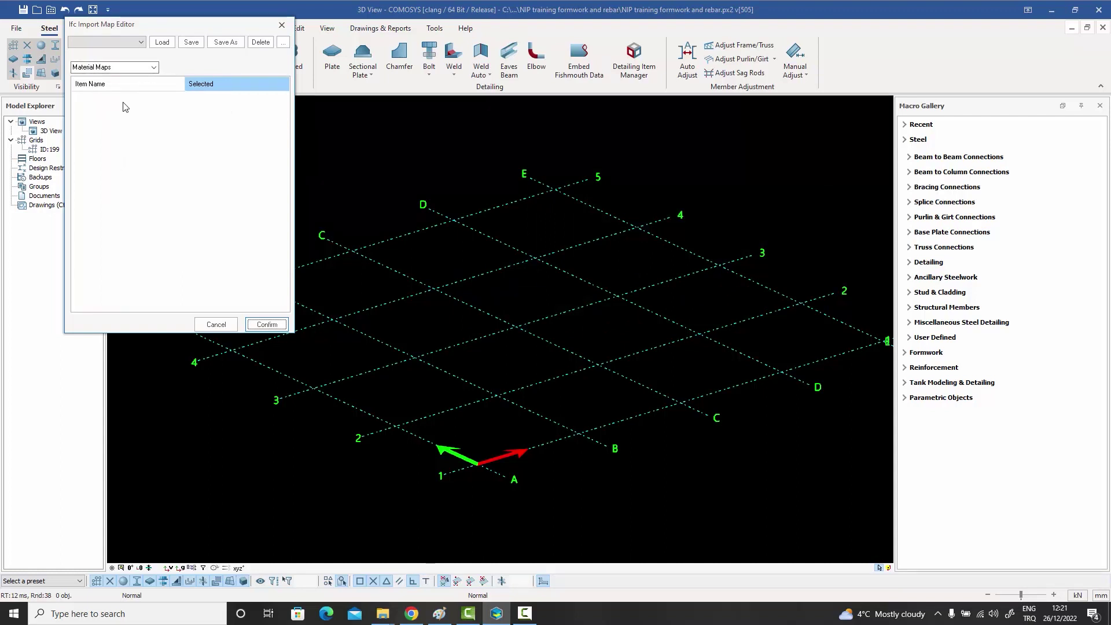
- Review the Profile Maps of the steel model and confirm the mapping to import it
left_click(145, 67)
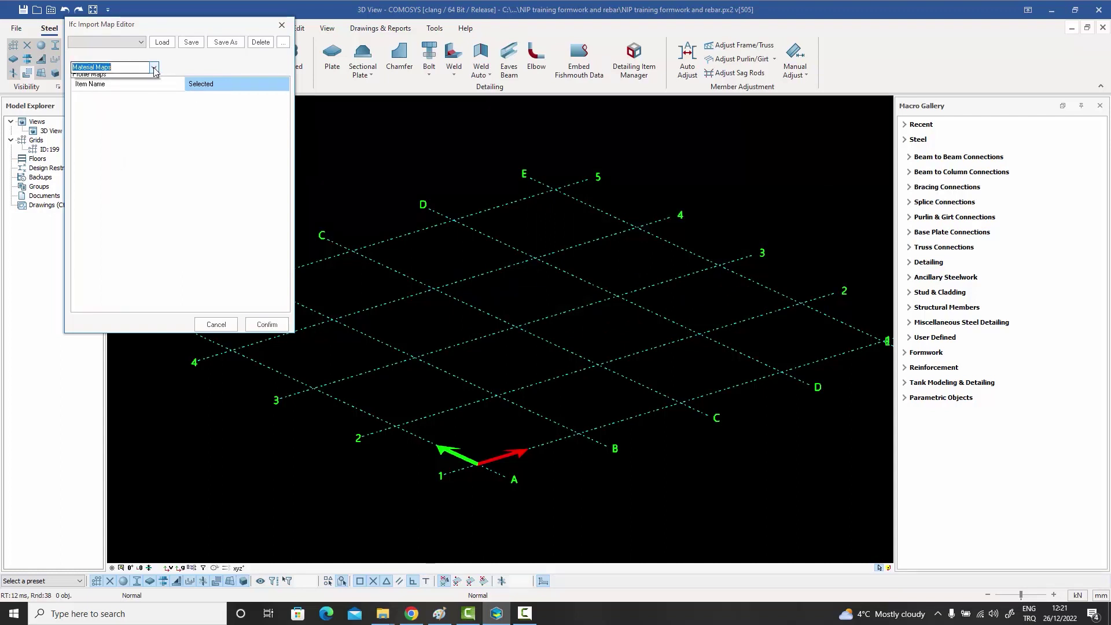
left_click(114, 87)
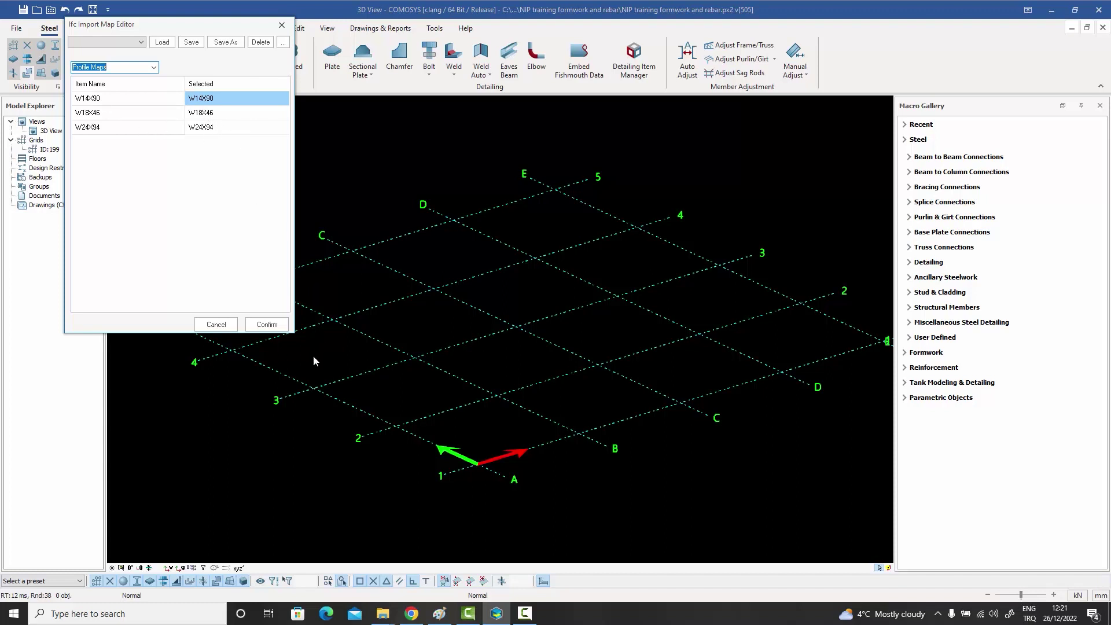
left_click(267, 324)
- Inspect the imported steel frame and the general definitions of a corner column segment, including its type and material
scroll(417, 321, "down", 5)
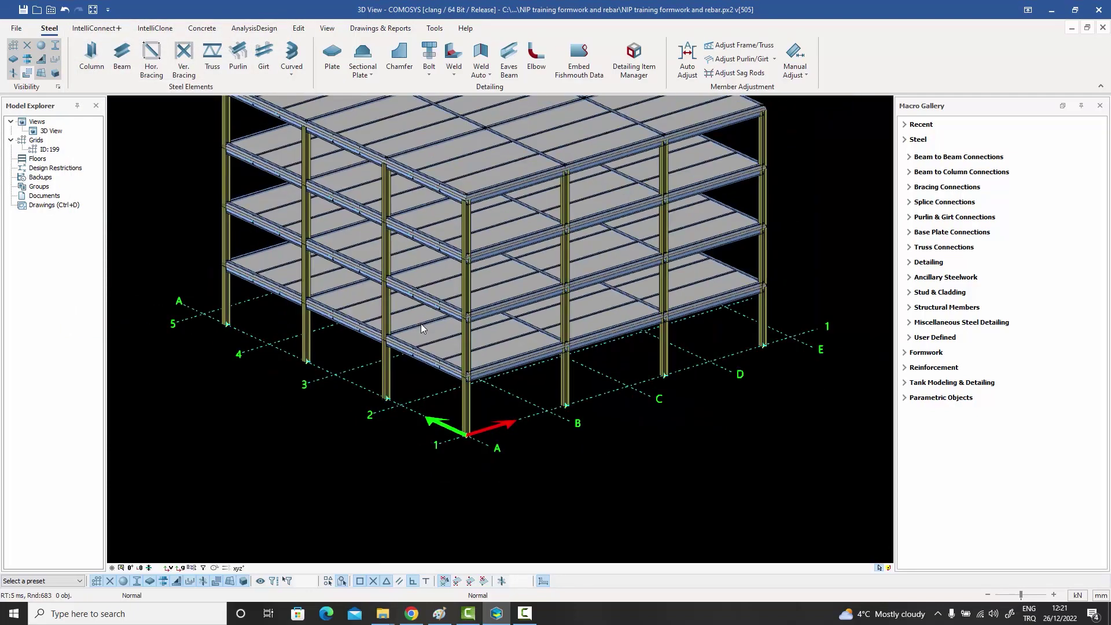
middle_click_drag(426, 329, 406, 287)
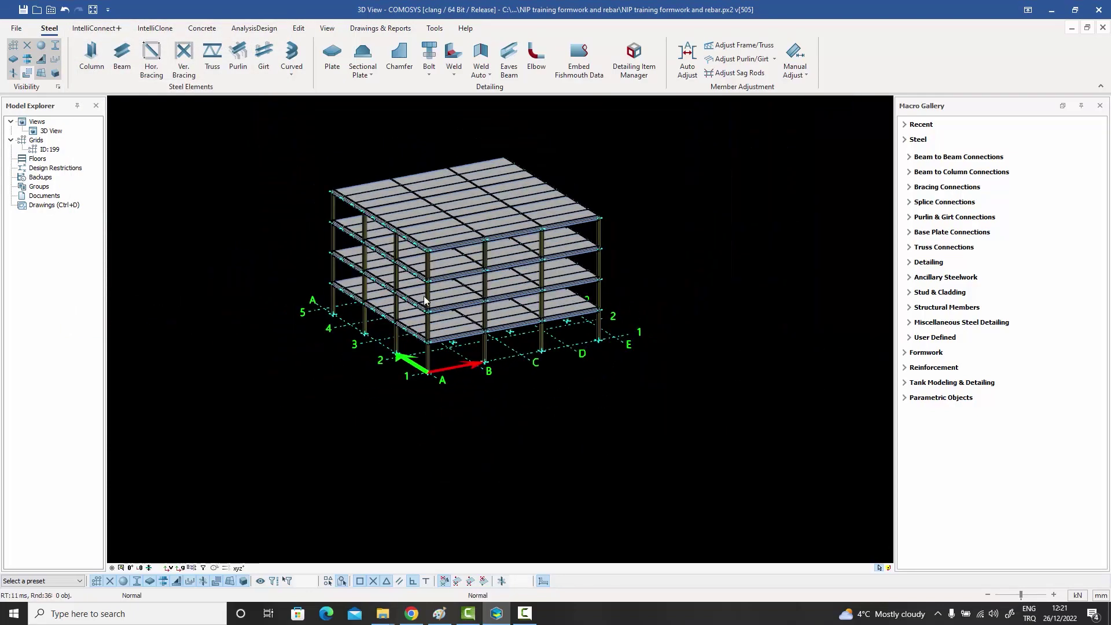
scroll(428, 292, "up", 8)
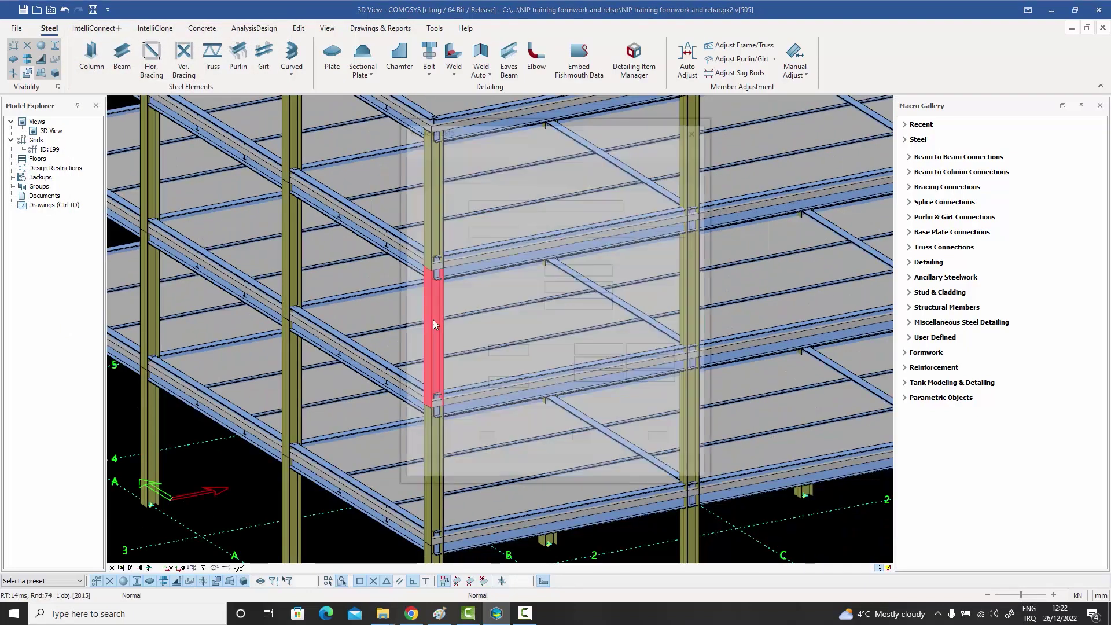
double_click(433, 319)
left_click(493, 173)
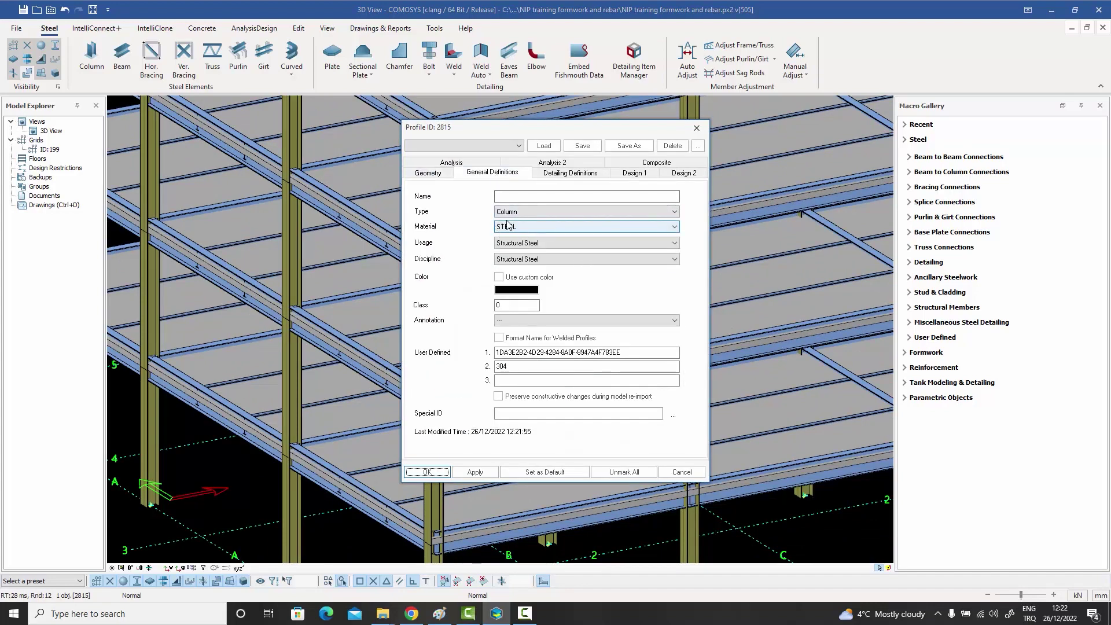
left_click(696, 127)
- Look over the whole steel frame and undo its import to clear the model
scroll(506, 210, "down", 10)
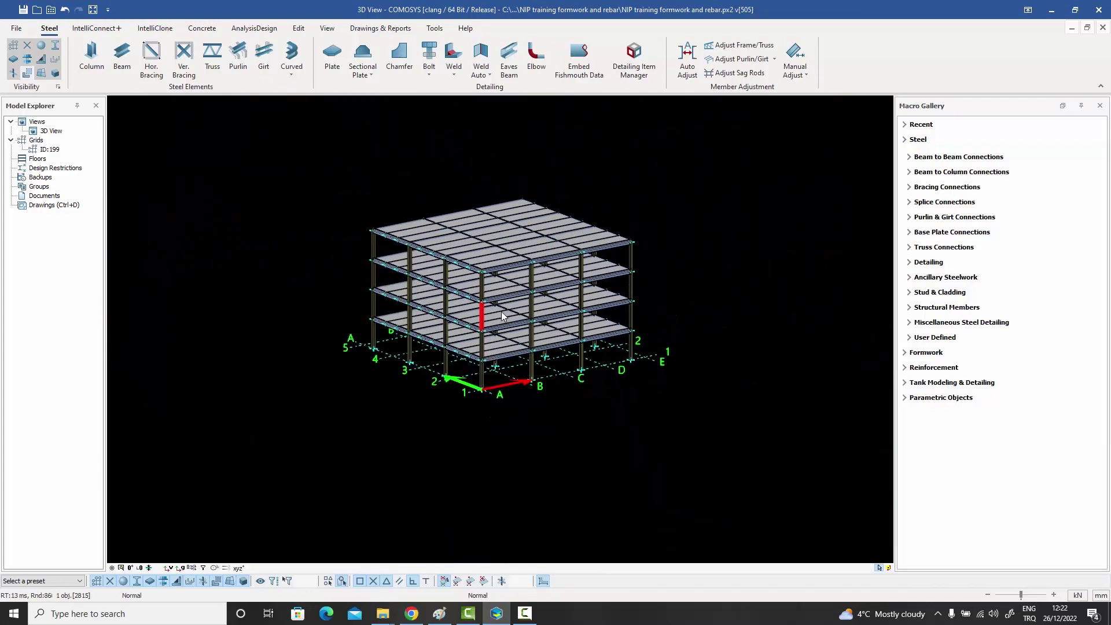
scroll(506, 262, "up", 5)
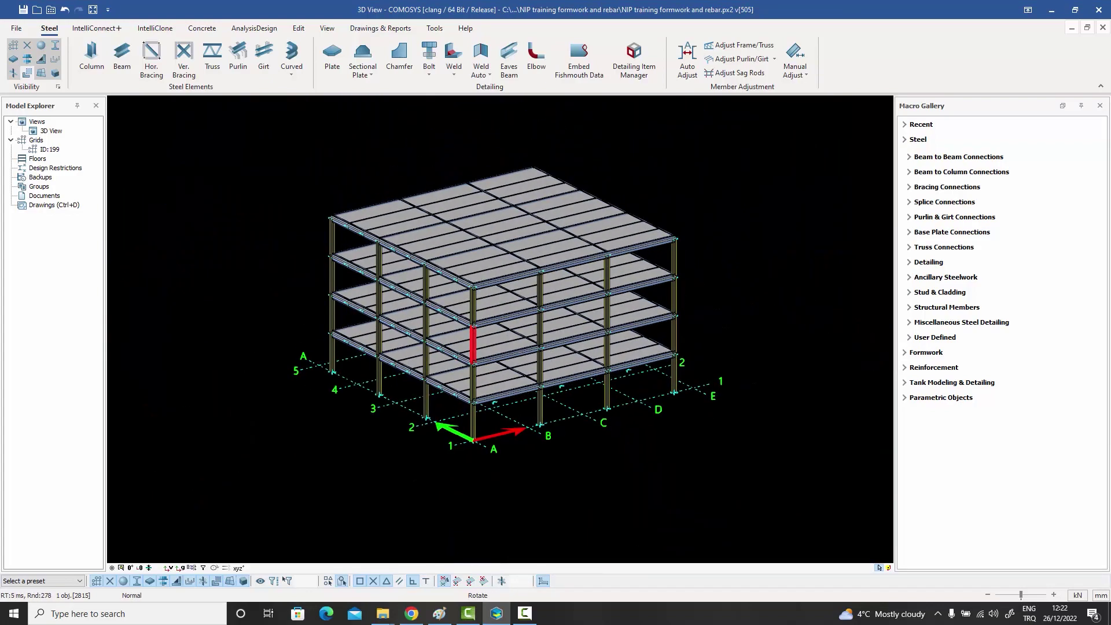
scroll(474, 251, "up", 4)
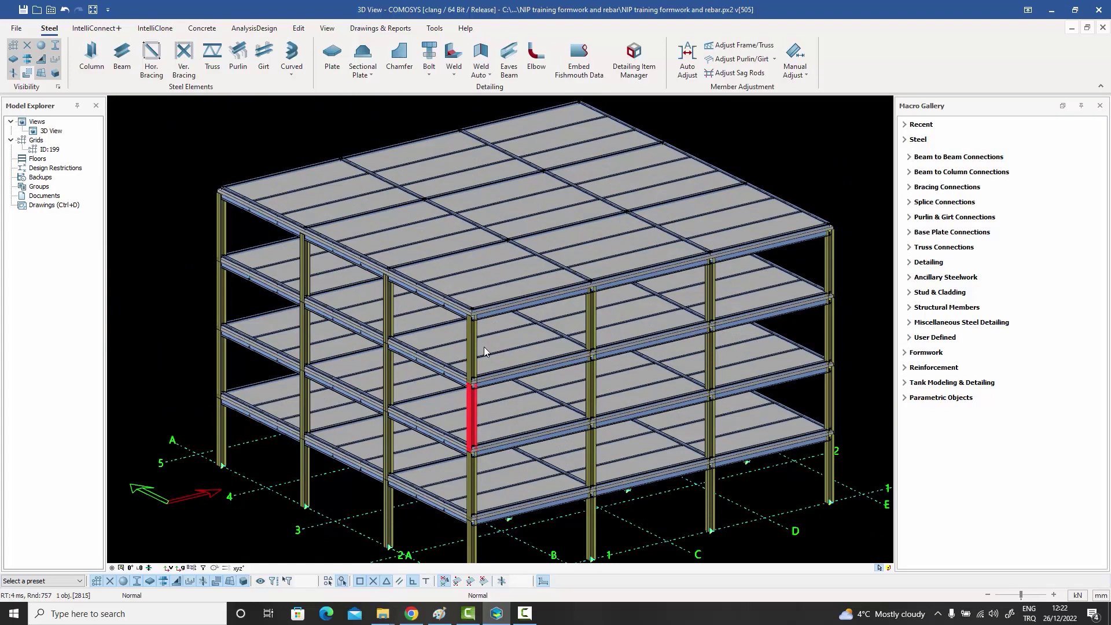
scroll(484, 346, "down", 3)
middle_click_drag(484, 346, 489, 327)
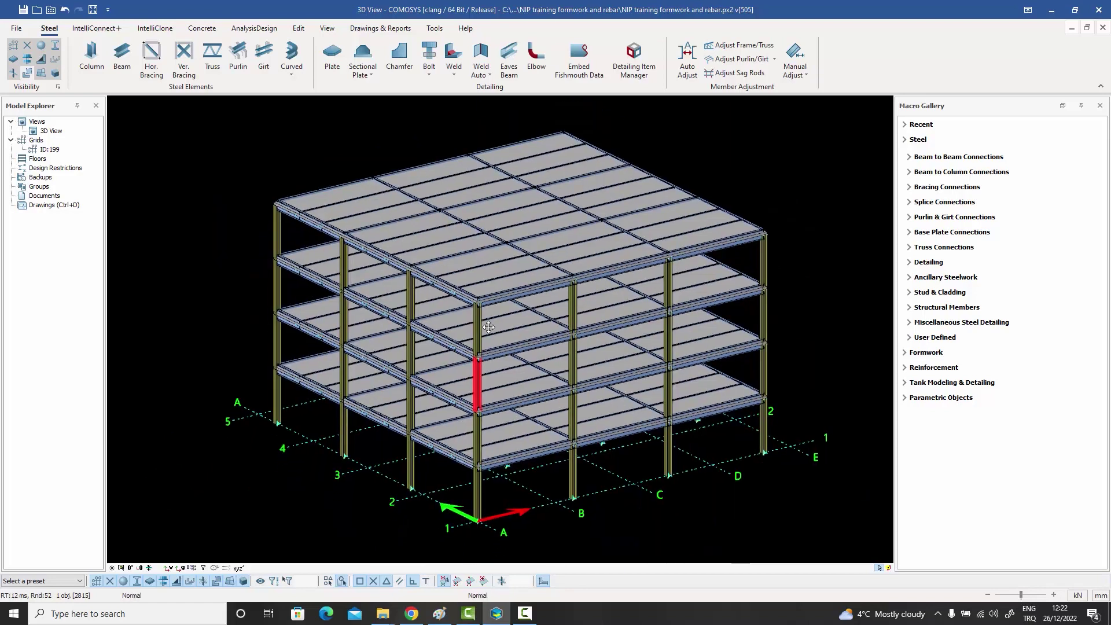
key("ctrl+z")
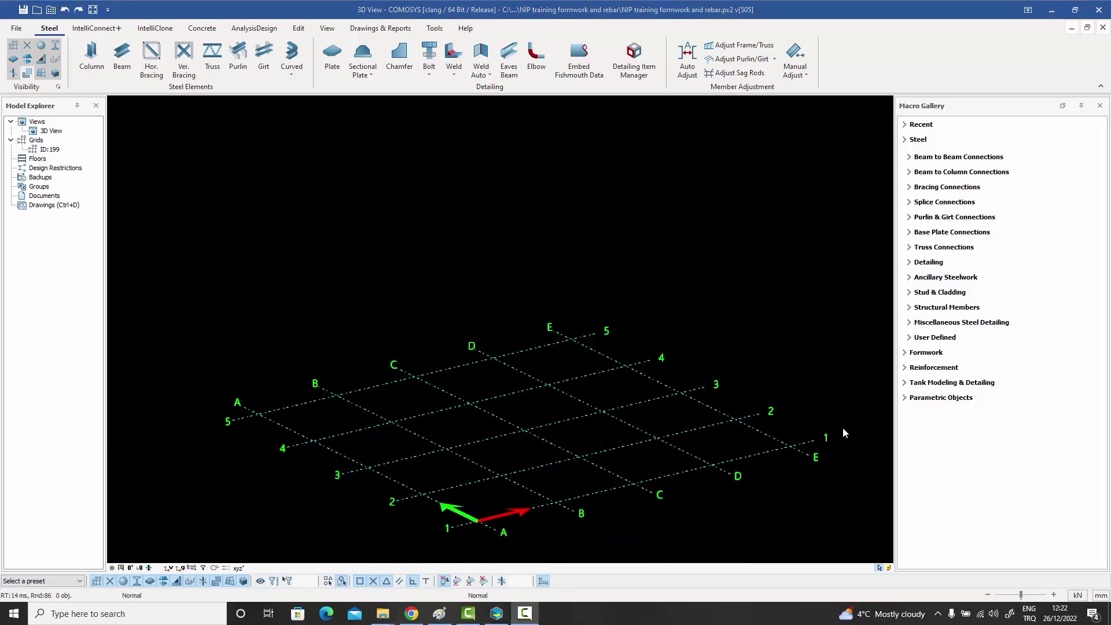
- Start a new IFC import using MALTEPE-Architecture.ifc from the Revit folder in IFC samples, keeping the existing import options
left_click(15, 29)
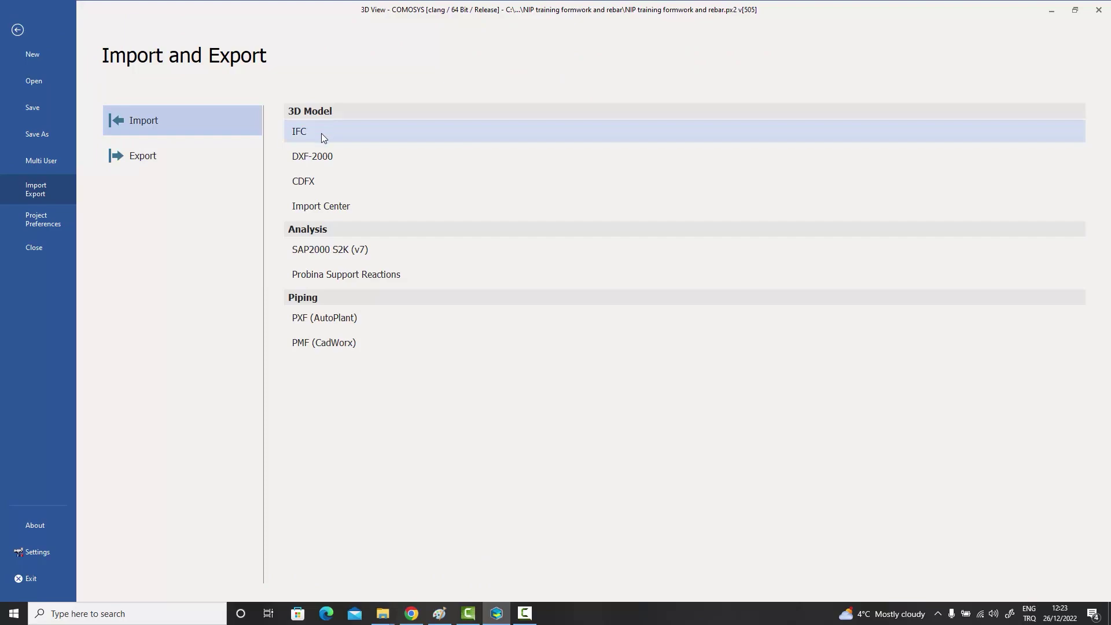
left_click(323, 137)
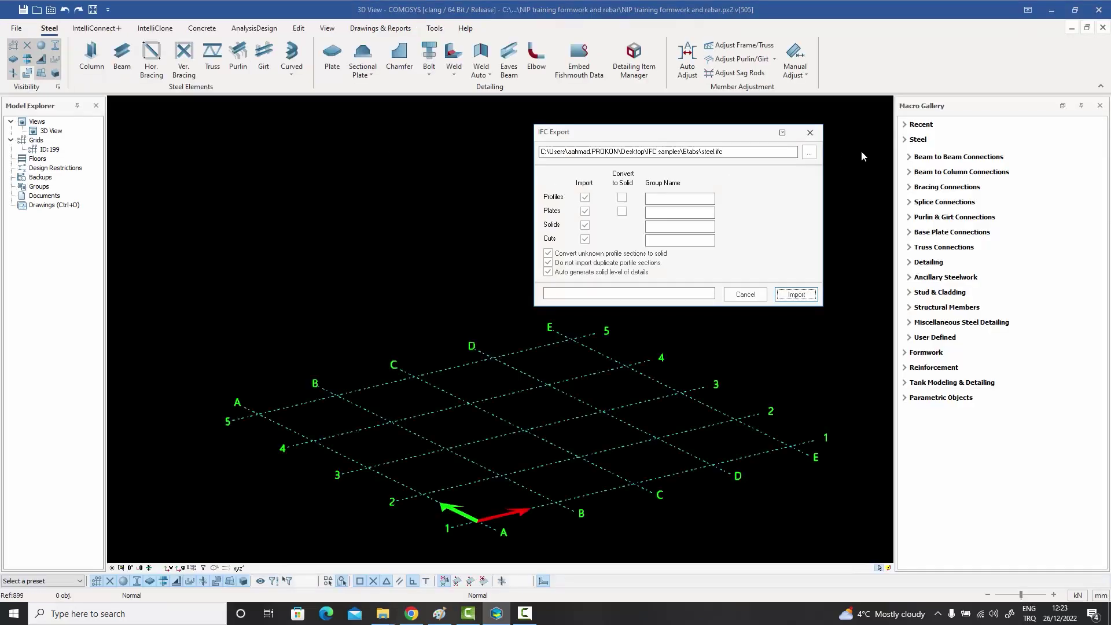
left_click(809, 151)
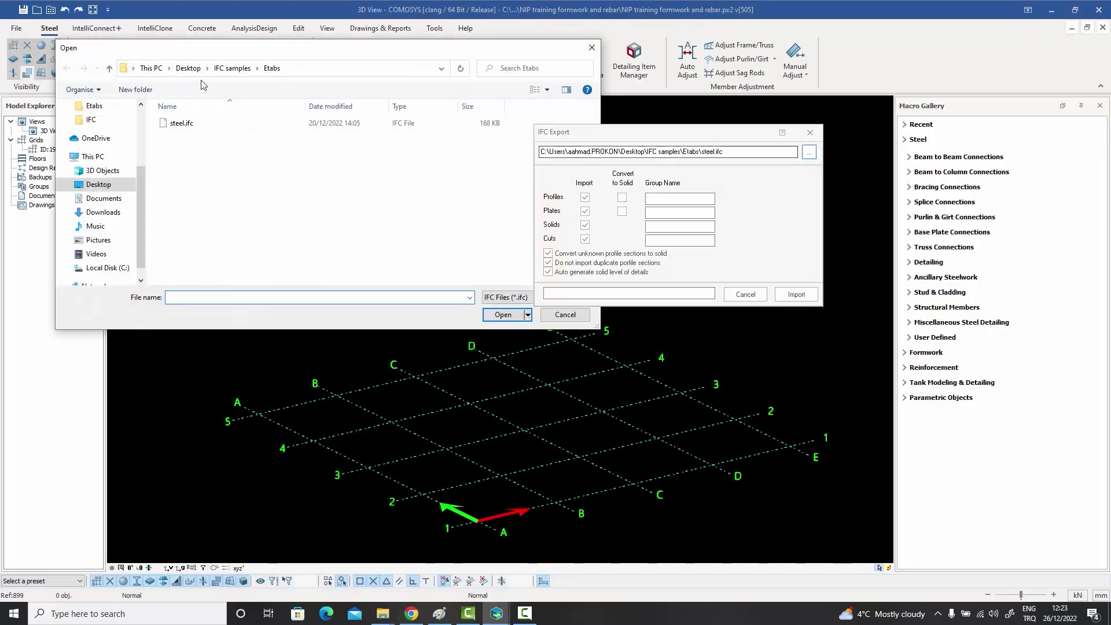
left_click(109, 68)
double_click(186, 163)
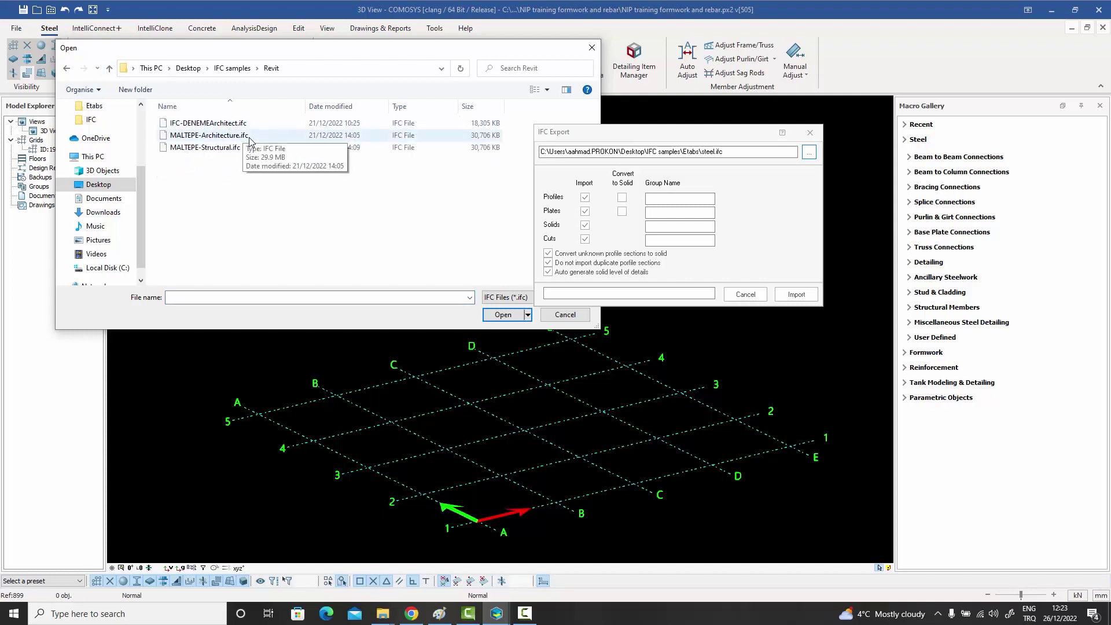
double_click(207, 136)
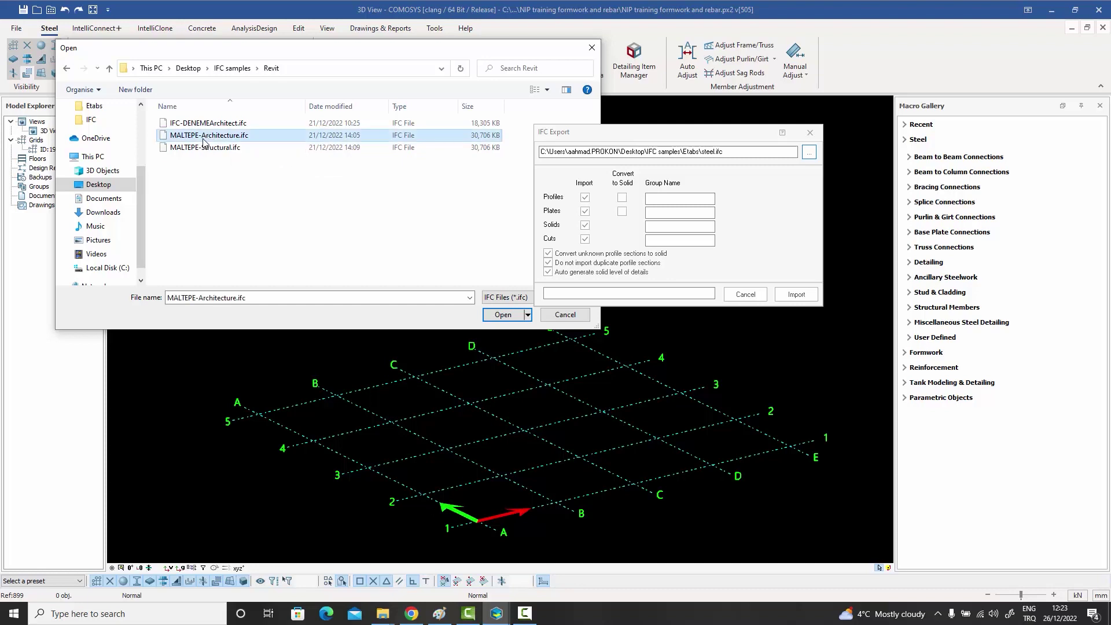
left_click(792, 294)
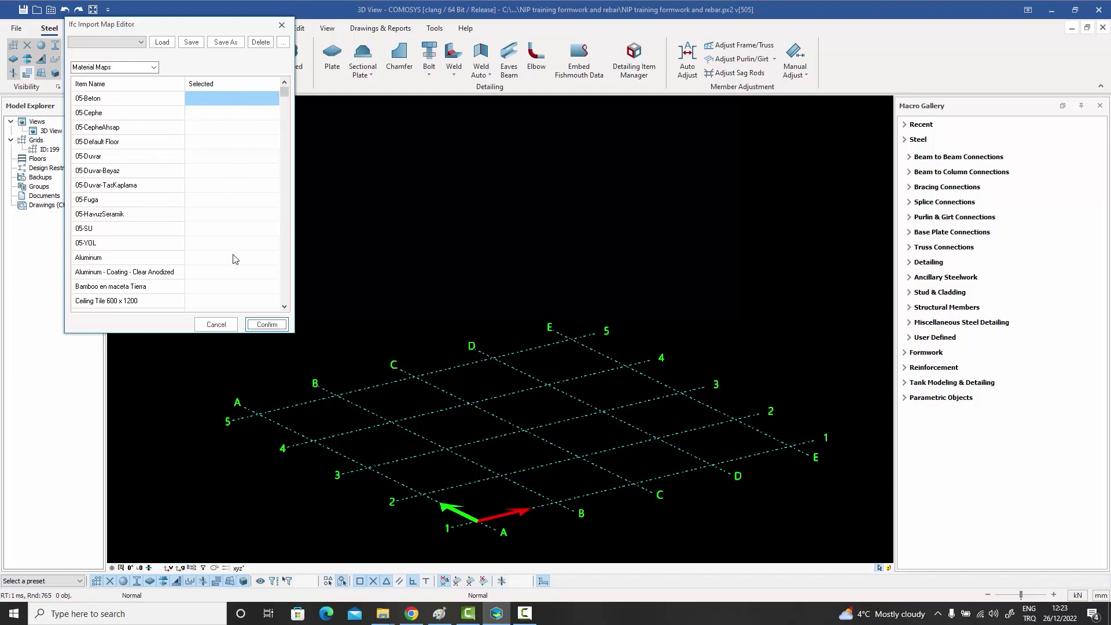
- Review the Profile Maps of the architectural model and confirm the mapping to import it
left_click(153, 65)
left_click(134, 85)
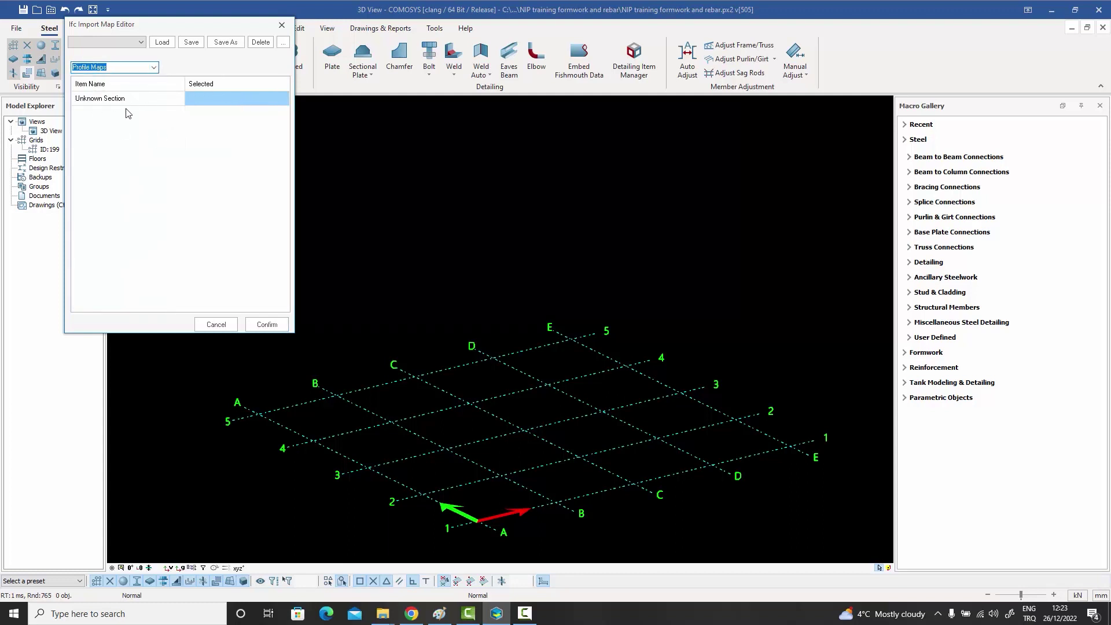
left_click(272, 325)
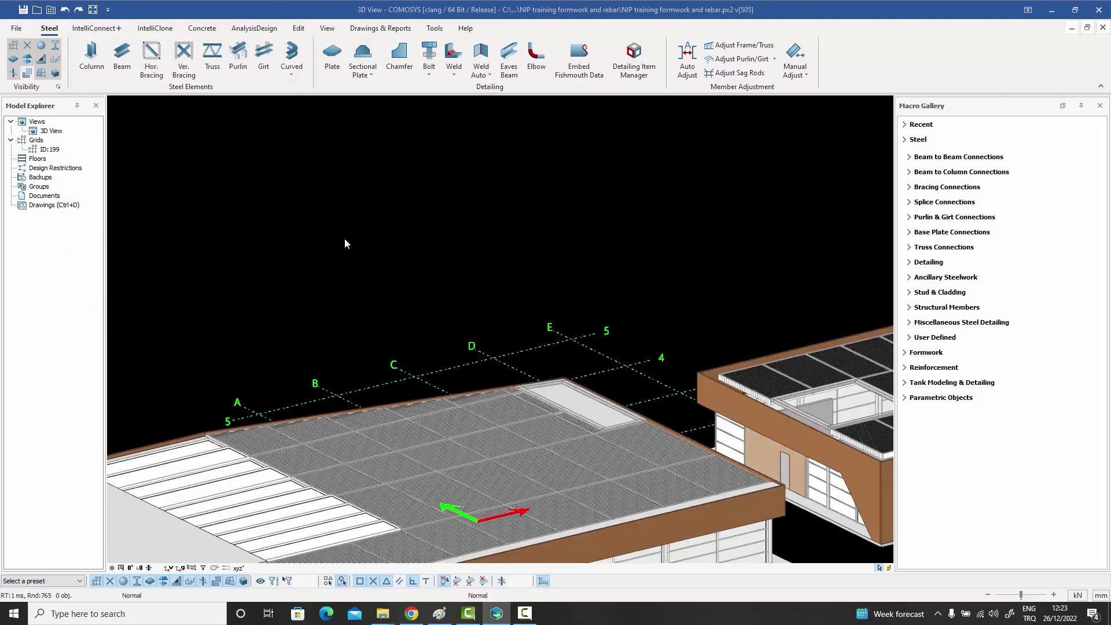
- Examine the imported building's facade up close, selecting a bar of the lattice screen and the plant beside it
scroll(348, 243, "down", 3)
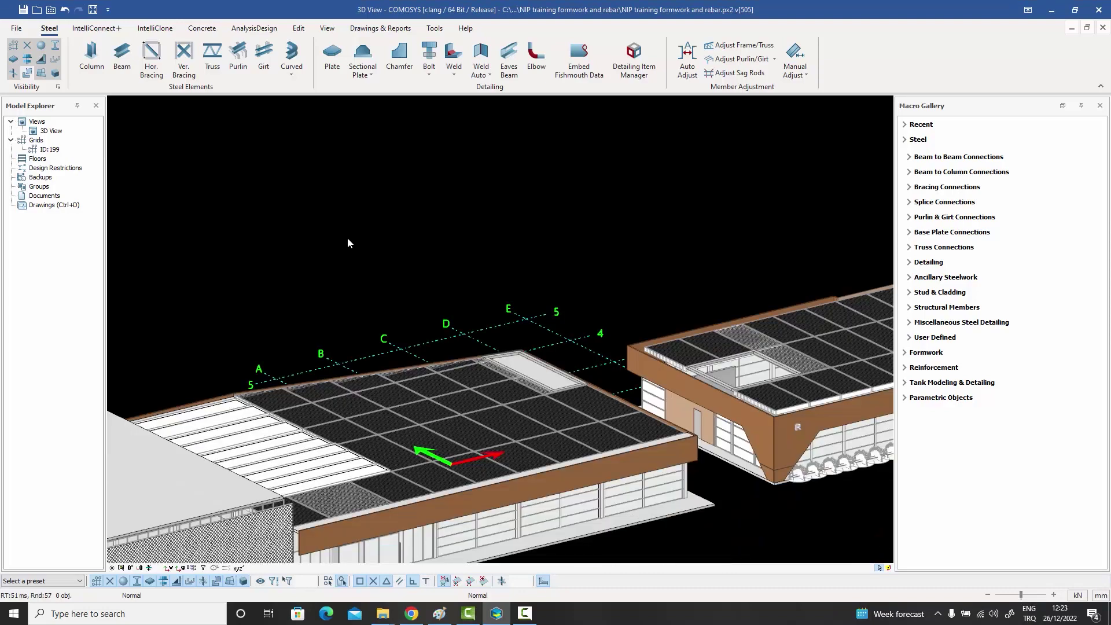
middle_click_drag(347, 243, 249, 243)
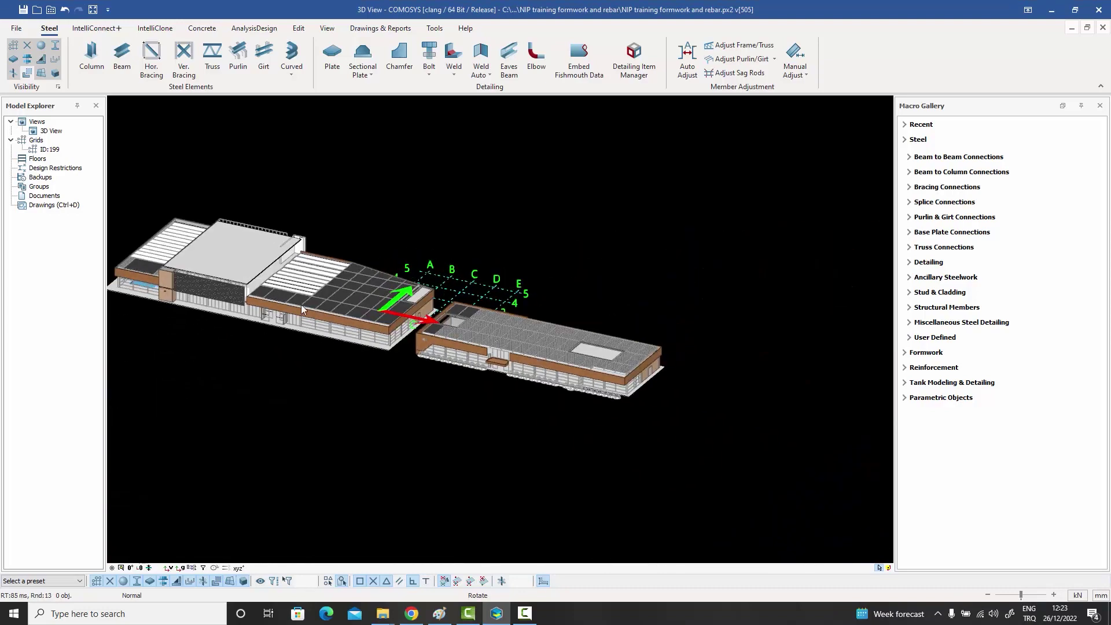
scroll(262, 302, "up", 10)
scroll(469, 267, "up", 8)
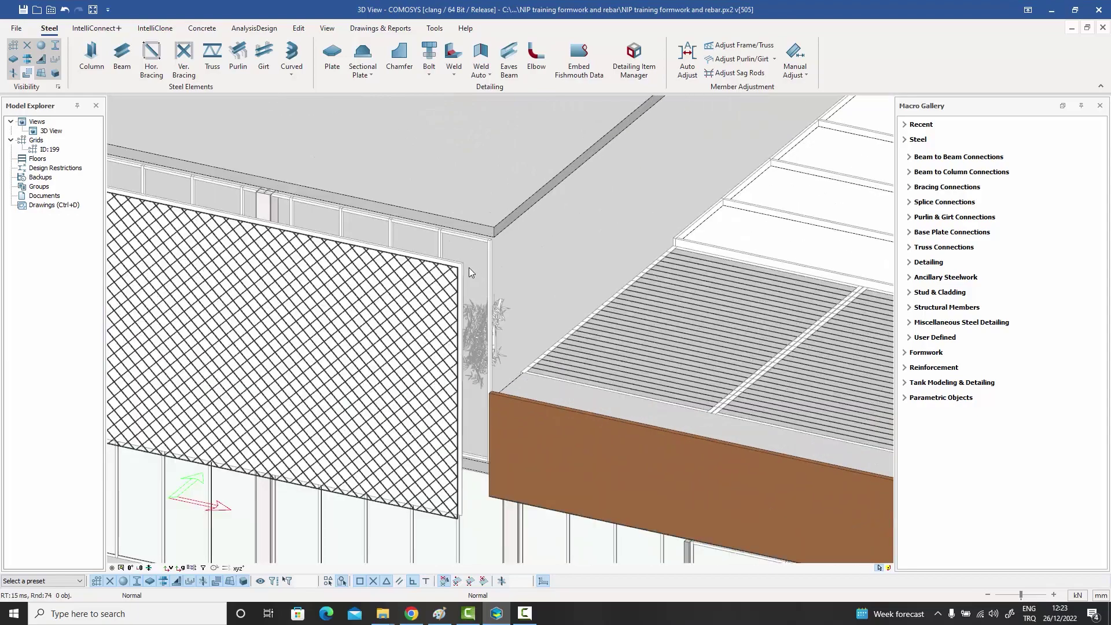
left_click(392, 292)
scroll(391, 292, "up", 8)
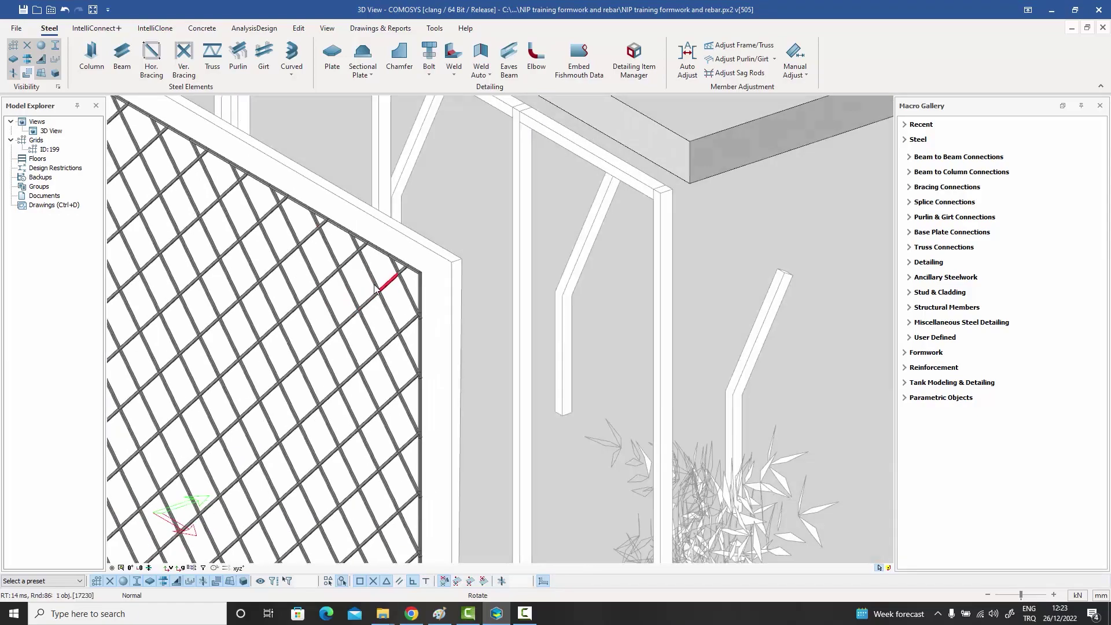
scroll(379, 283, "down", 6)
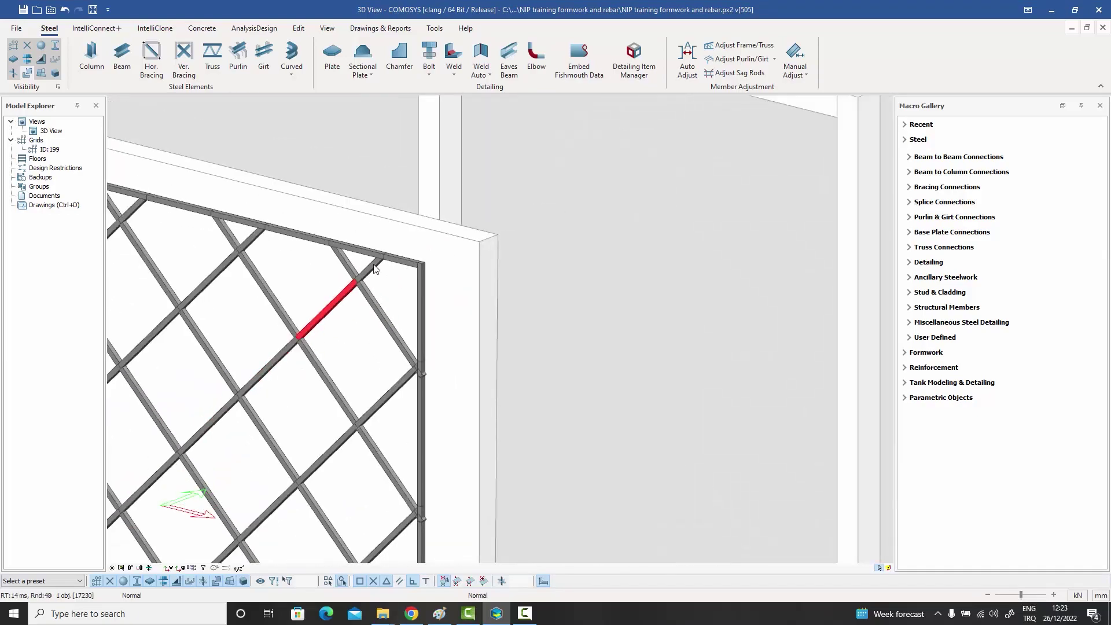
scroll(447, 370, "up", 4)
left_click(444, 395)
scroll(444, 395, "down", 8)
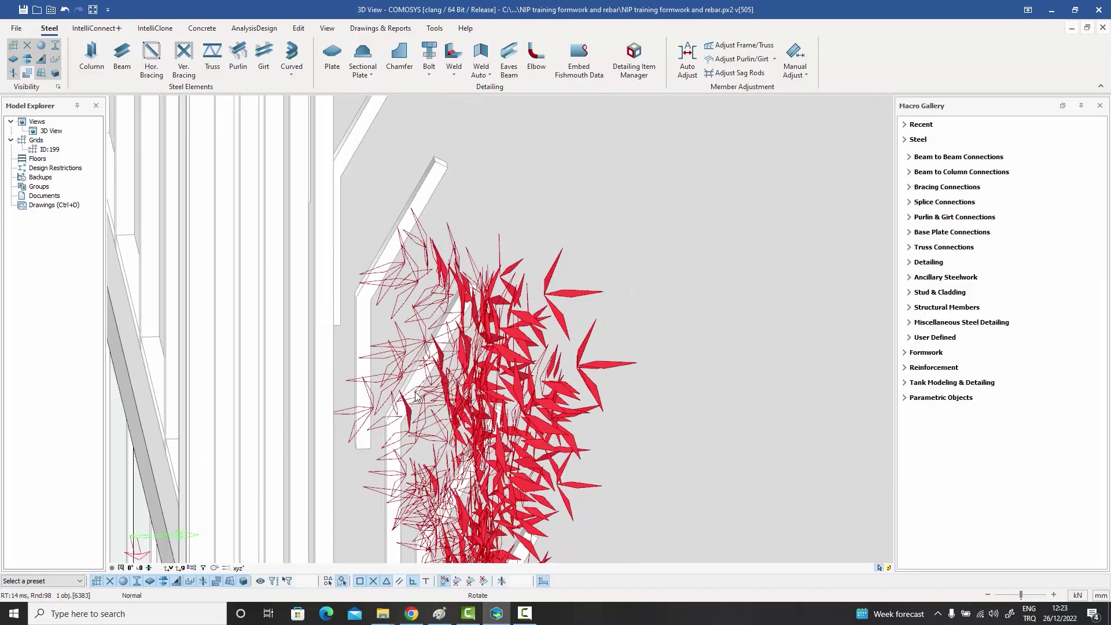
scroll(442, 382, "down", 8)
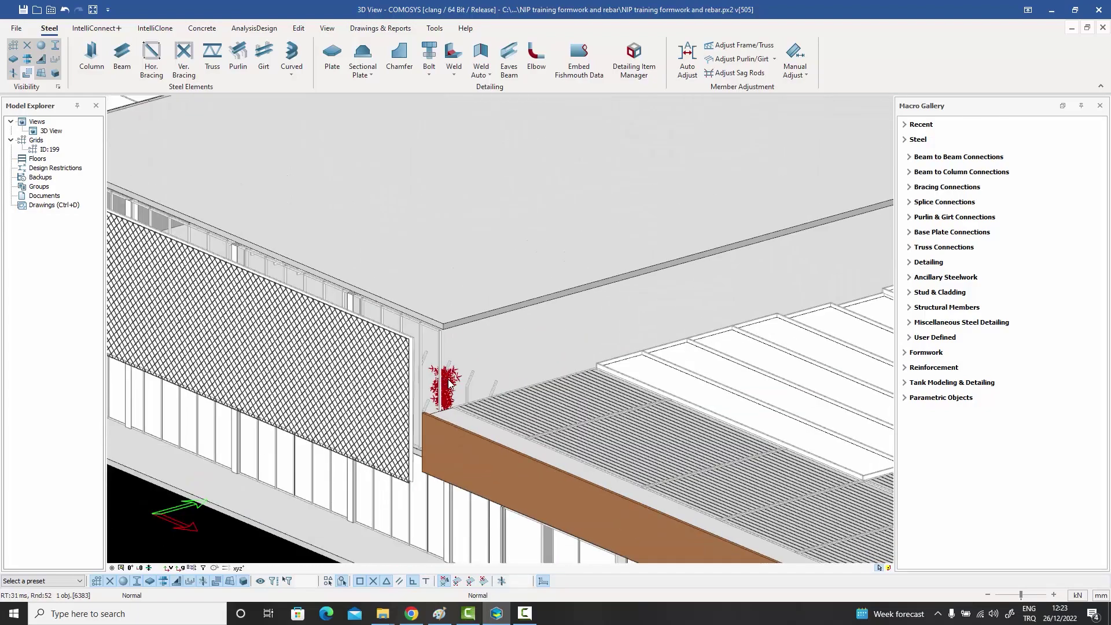
- Look over both imported Revit buildings as a whole from several sides
middle_click_drag(443, 382, 463, 324)
scroll(500, 324, "down", 4)
scroll(507, 301, "up", 4)
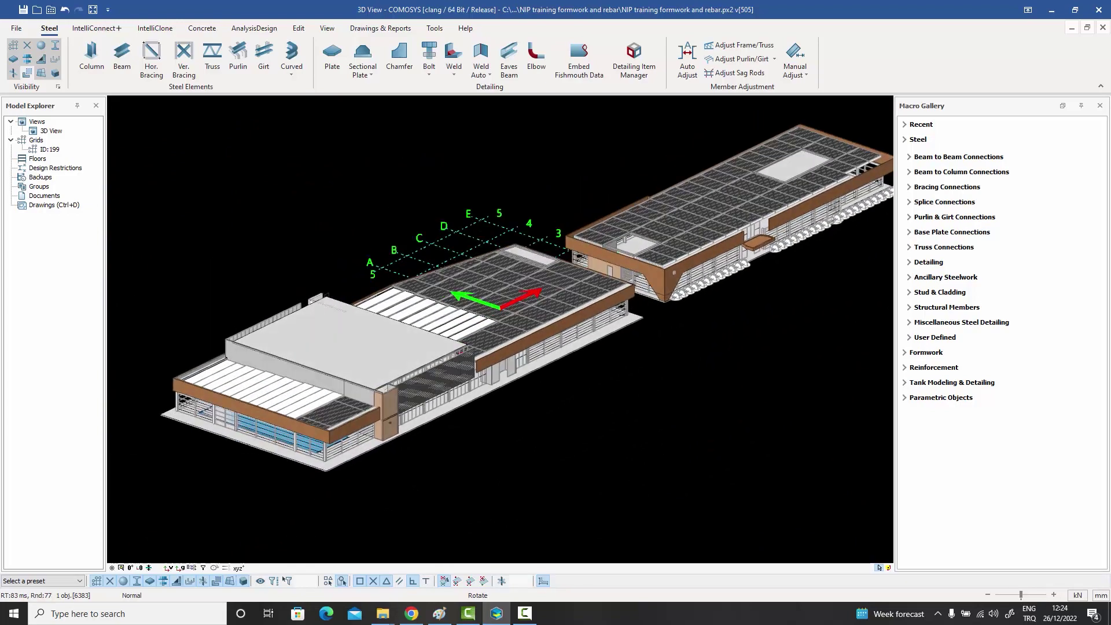
middle_click_drag(503, 369, 430, 383)
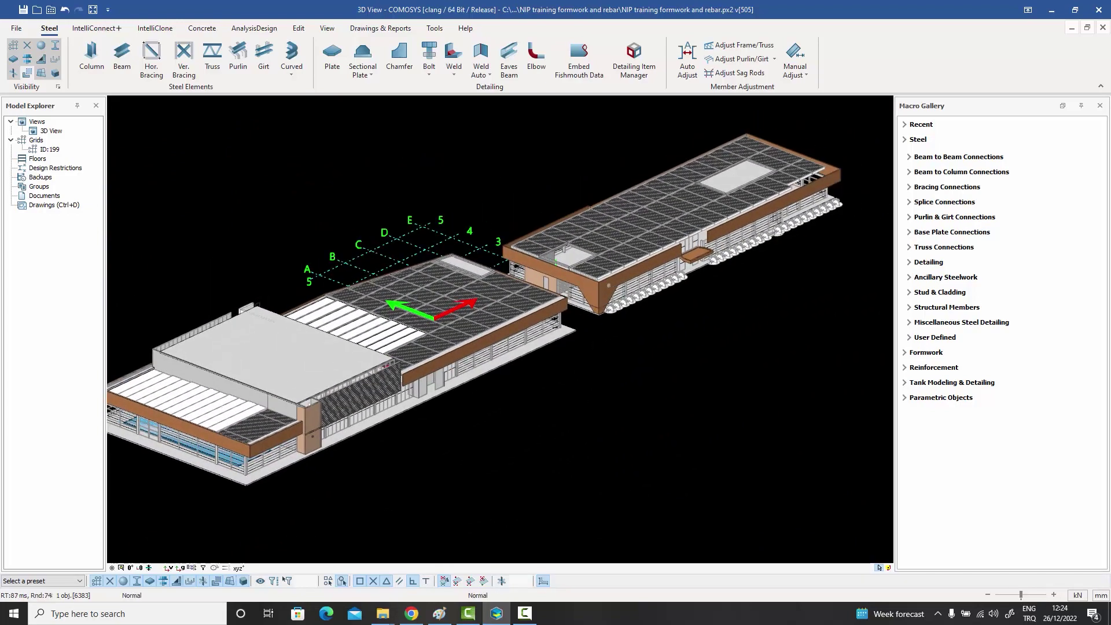
middle_click_drag(500, 324, 683, 325)
scroll(405, 216, "up", 2)
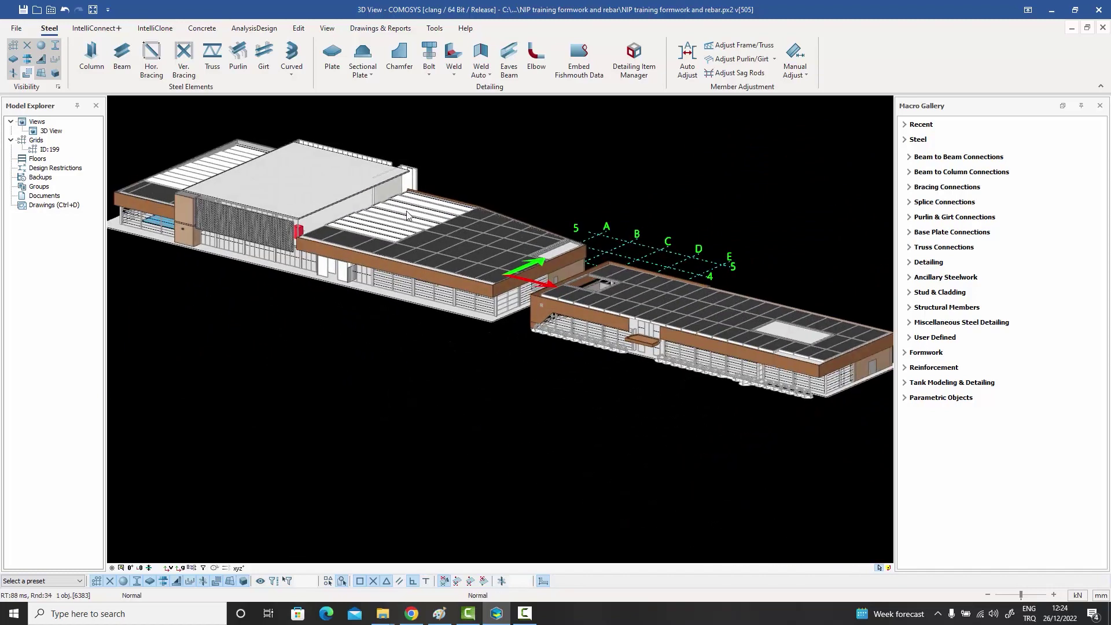
middle_click_drag(408, 214, 450, 242)
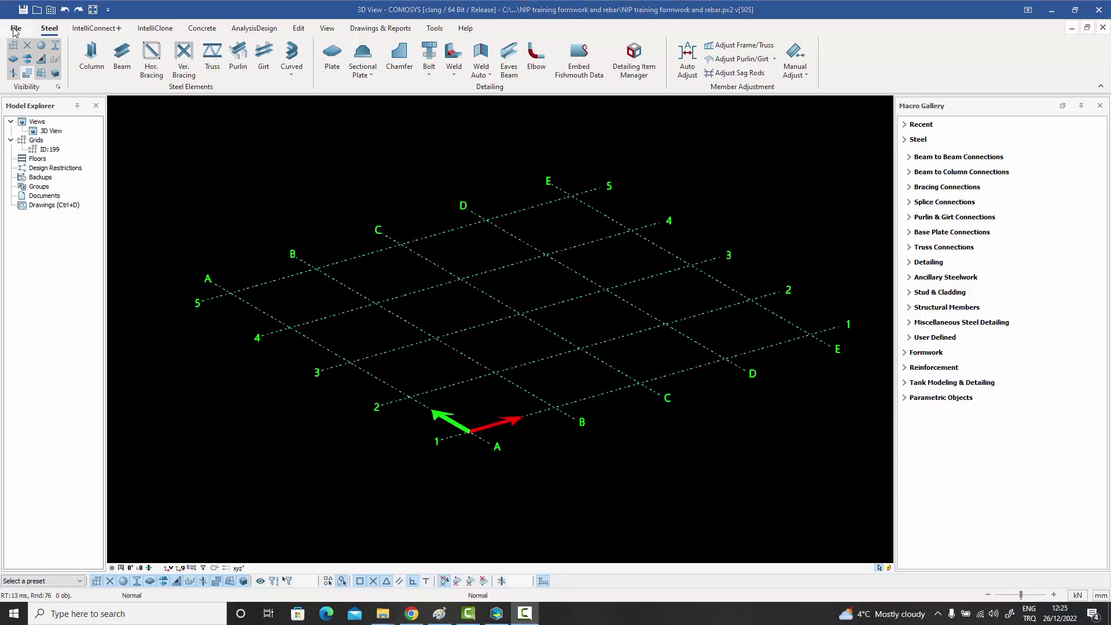
- Start a new IFC import using absorver.ifc from the Tekla Model Absorver folder, keeping the existing import options
left_click(16, 28)
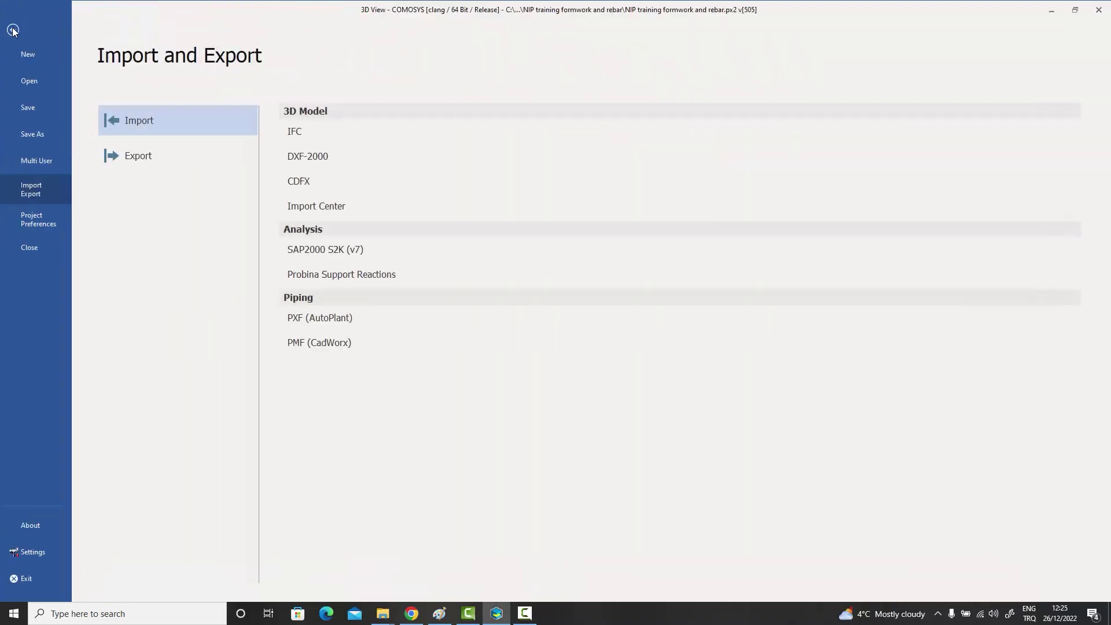
left_click(300, 132)
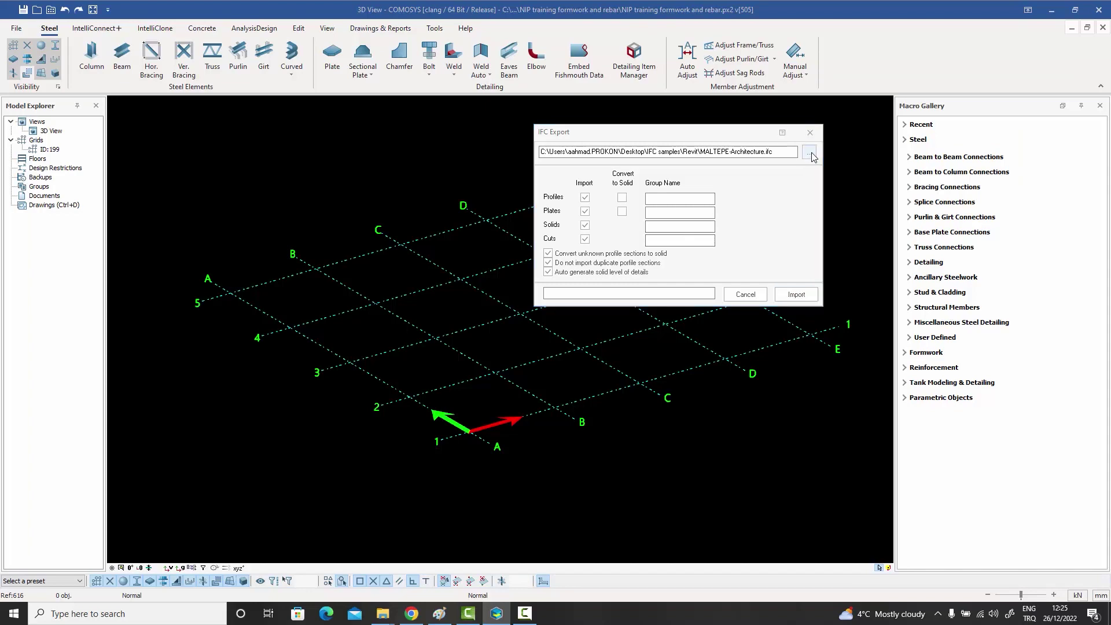
left_click(110, 69)
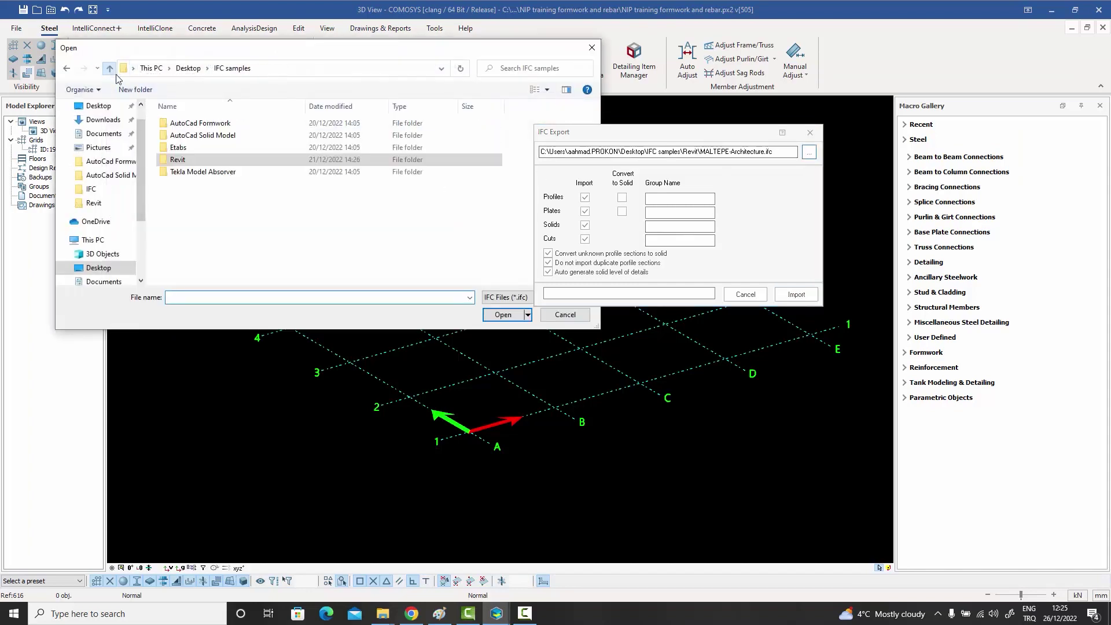
double_click(188, 173)
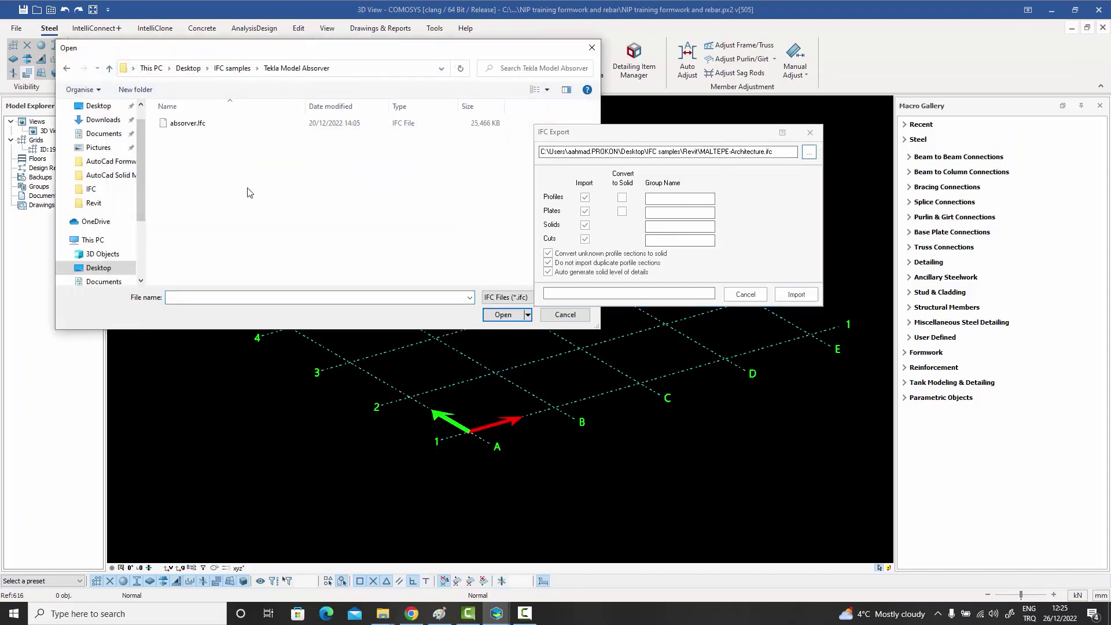
left_click(192, 125)
double_click(192, 124)
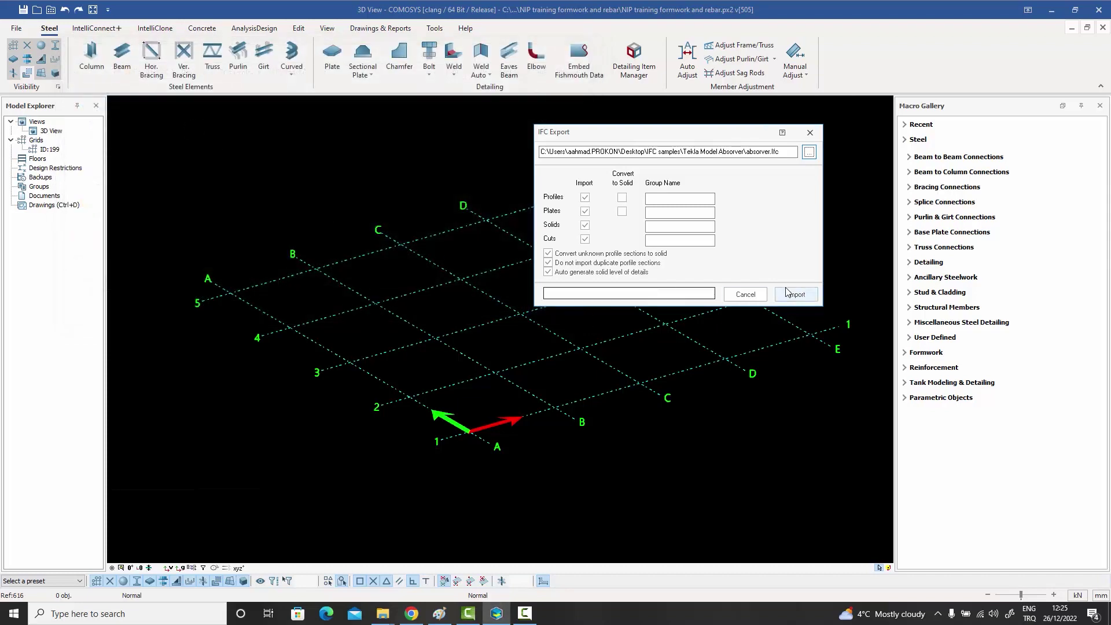
left_click(797, 294)
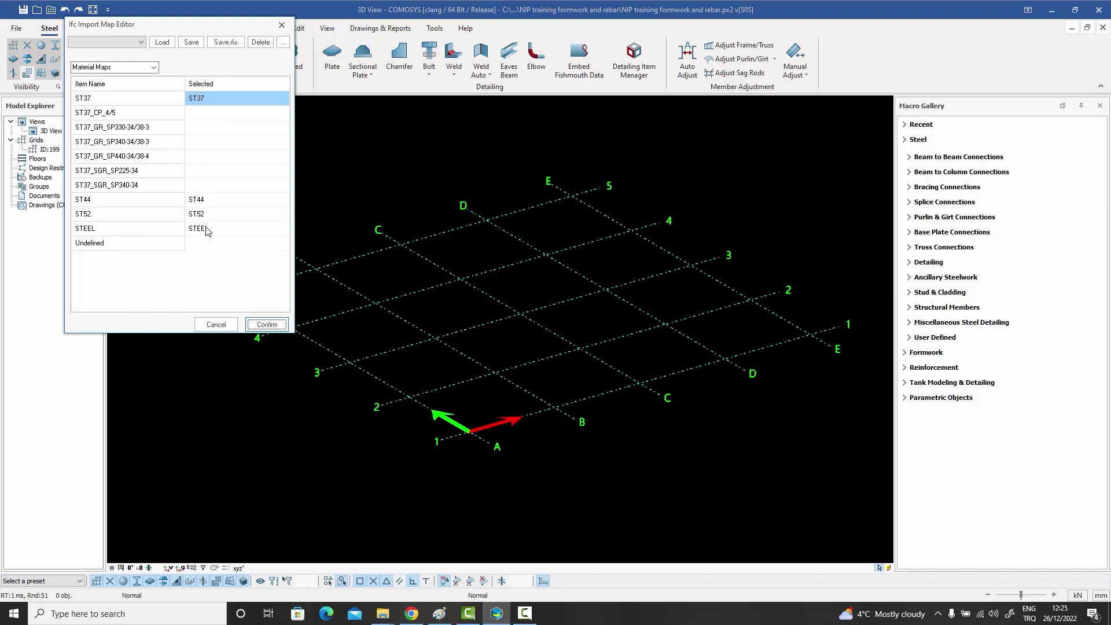
- Review the Profile Maps of the Tekla absorver model and confirm the mapping to import it
left_click(154, 67)
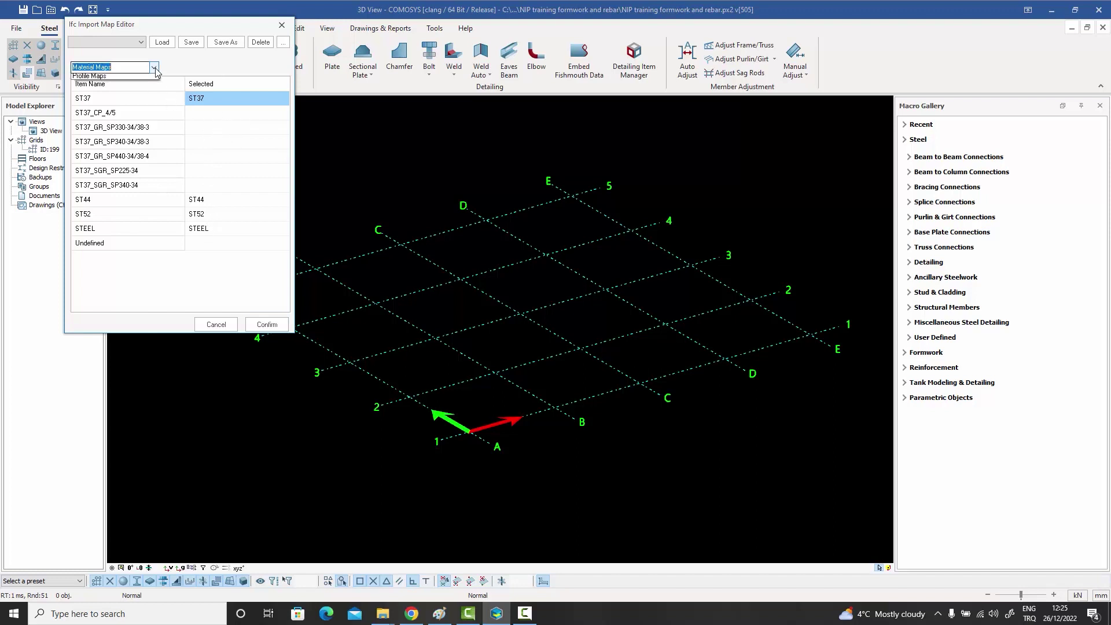
left_click(92, 76)
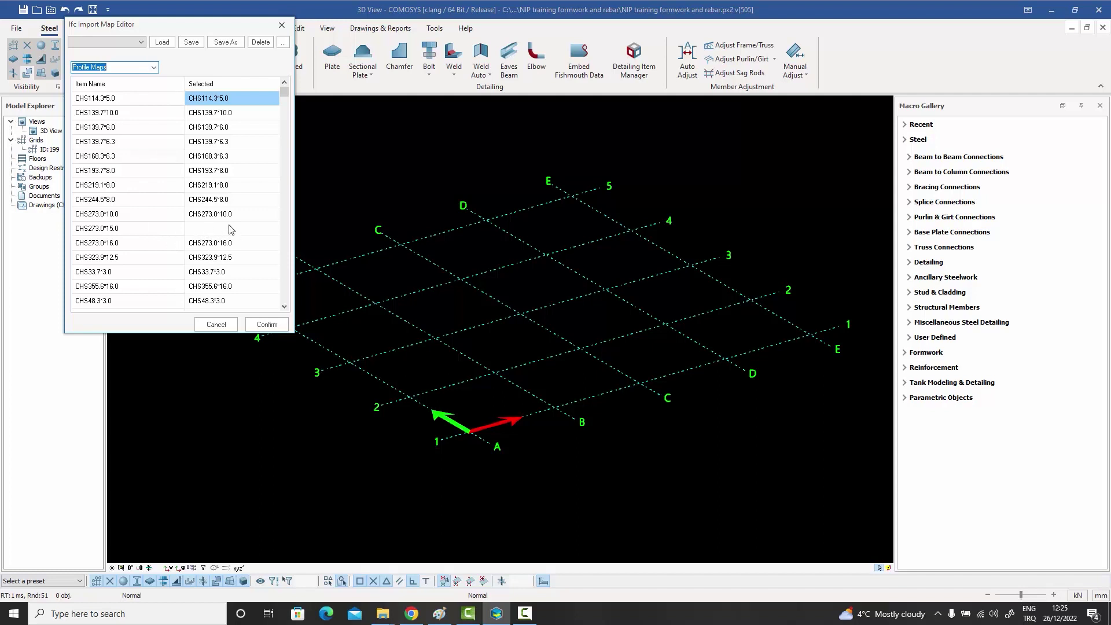
left_click(266, 325)
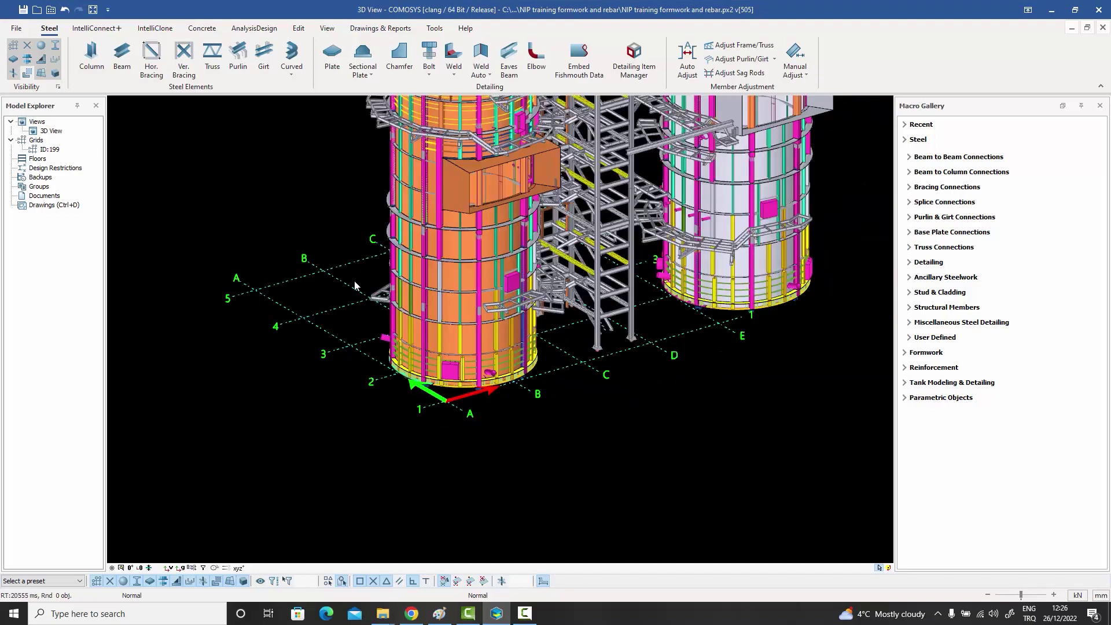
- Look over the full height of the imported twin towers and examine the platform connecting them
scroll(372, 214, "down", 5)
scroll(406, 442, "down", 5)
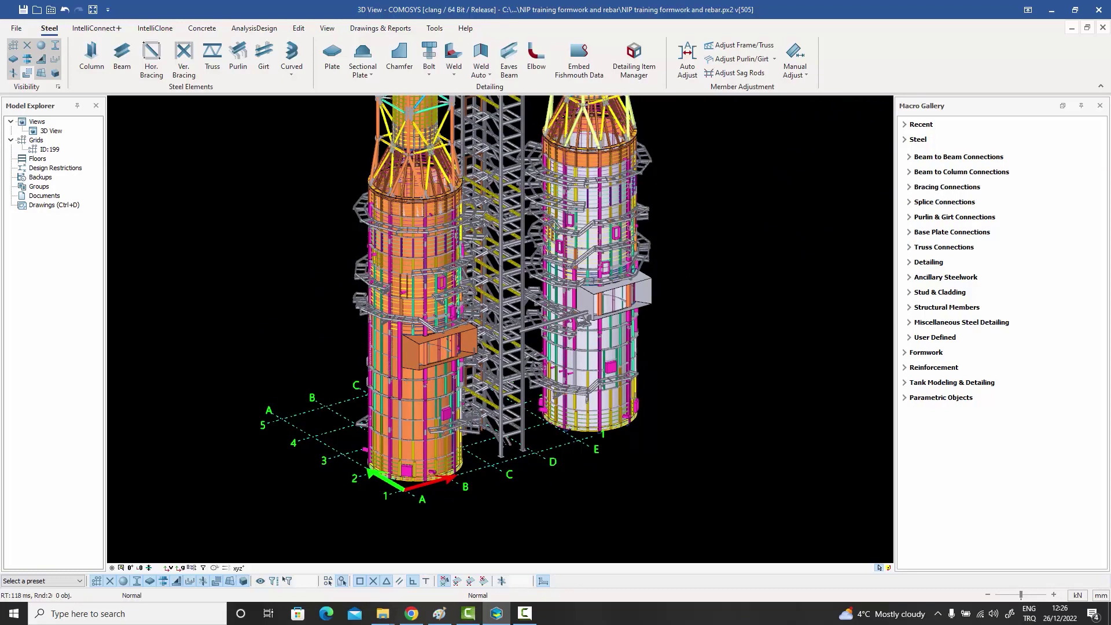
scroll(406, 442, "down", 3)
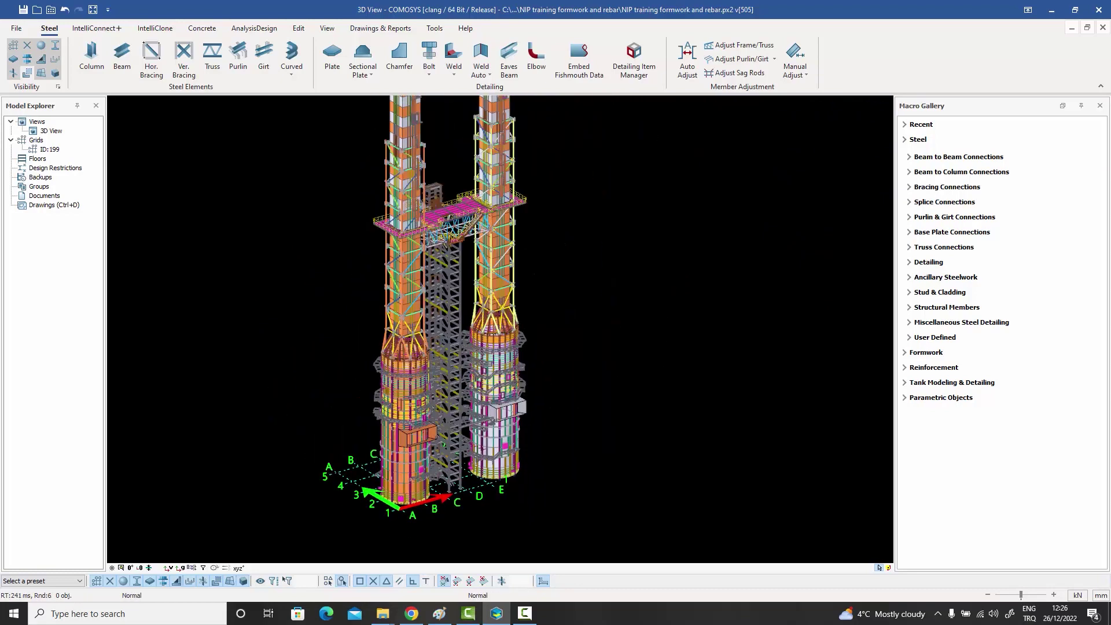
scroll(440, 344, "up", 5)
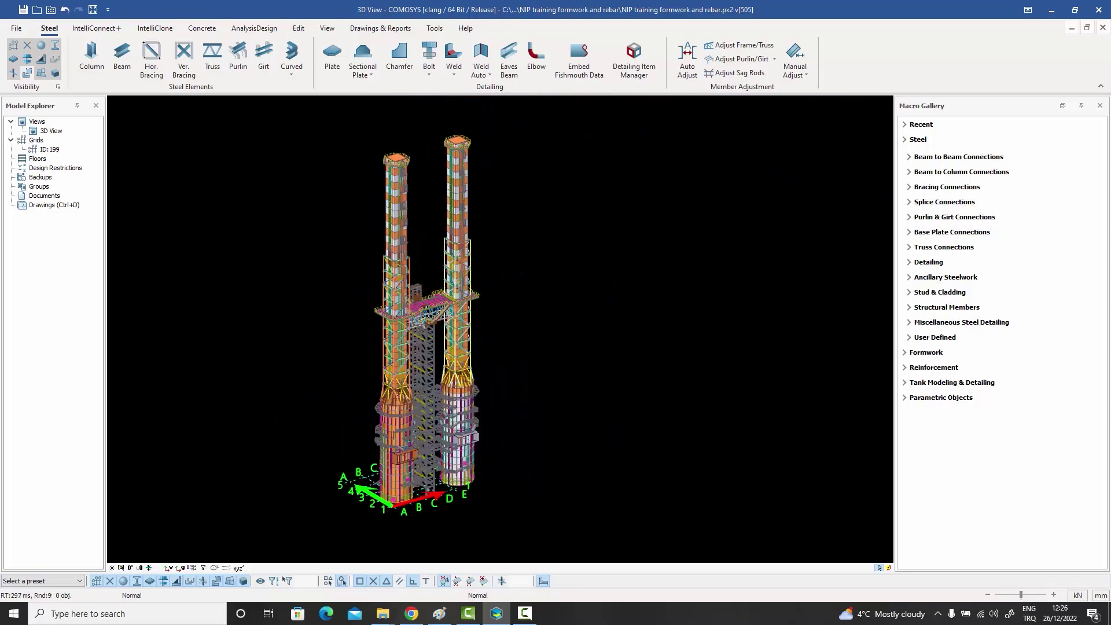
scroll(440, 344, "up", 3)
scroll(484, 269, "up", 8)
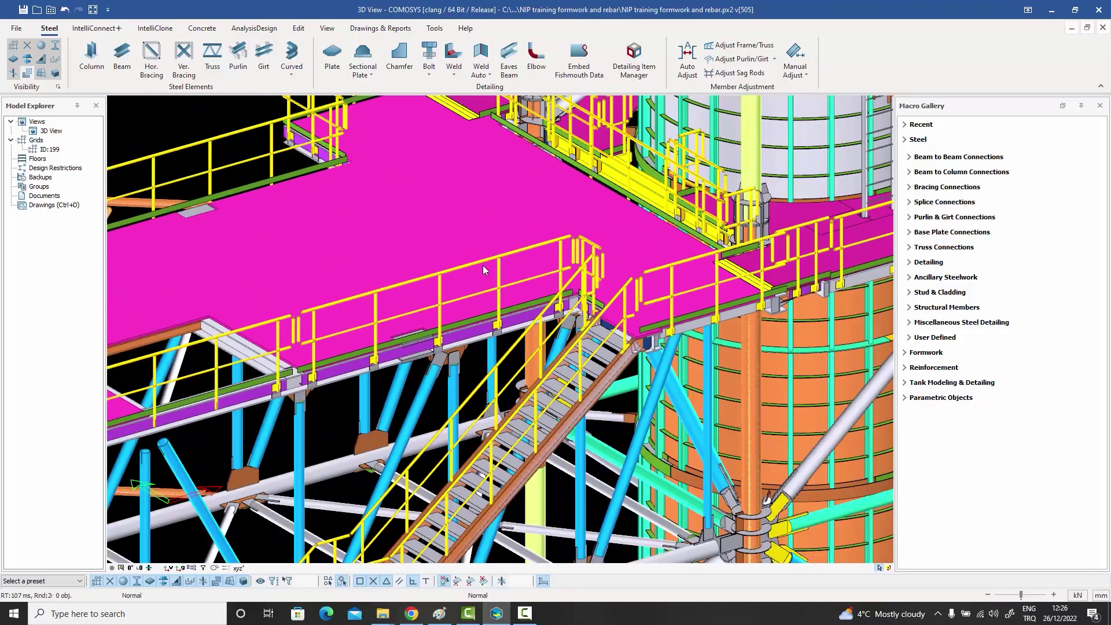
- Inspect the general properties of the diagonal bracing member behind the stair below the platform
middle_click_drag(483, 265, 499, 200)
scroll(497, 199, "up", 3)
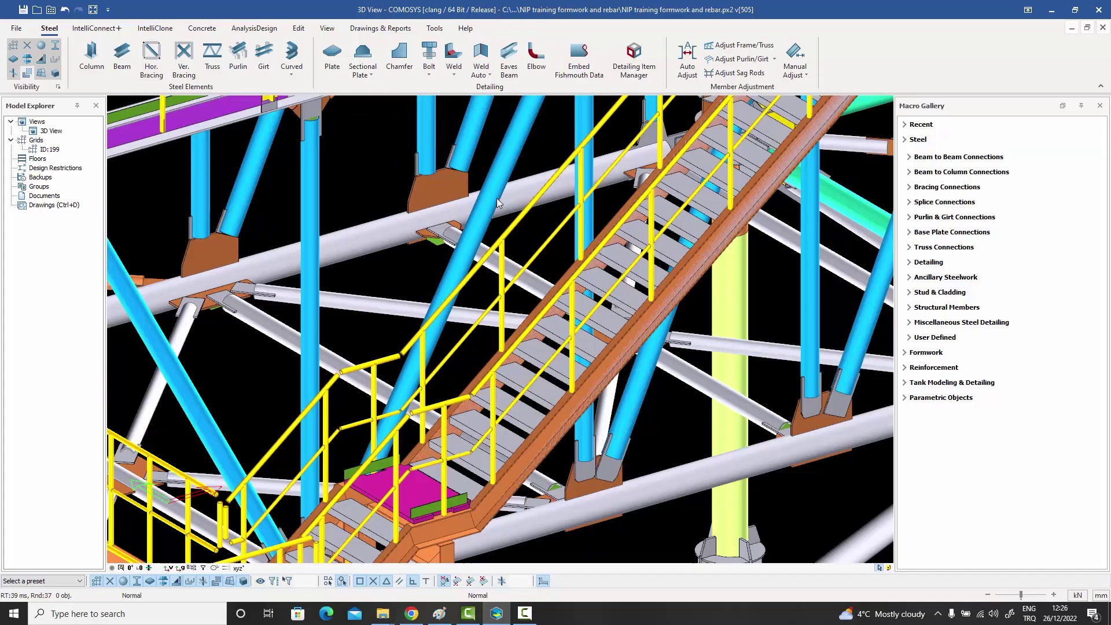
double_click(492, 192)
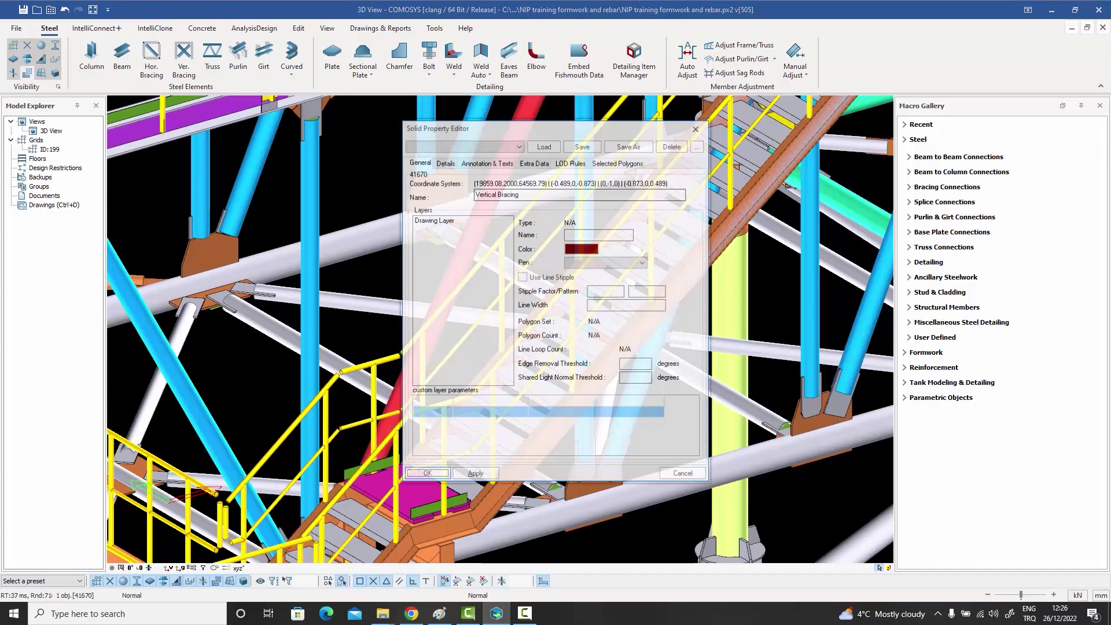
left_click(697, 130)
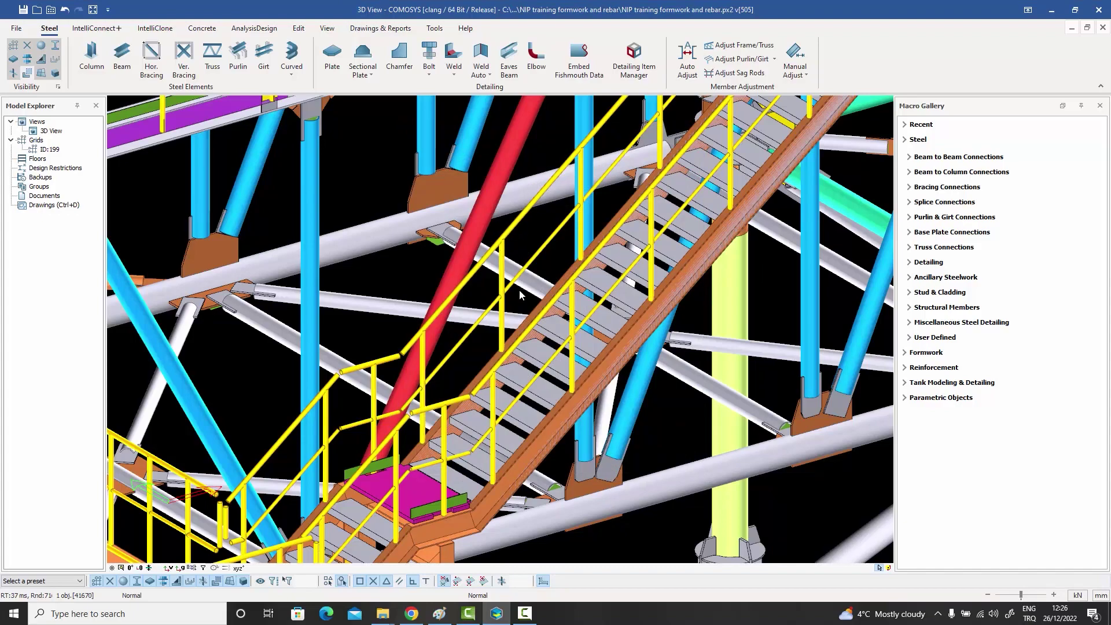
scroll(519, 289, "down", 3)
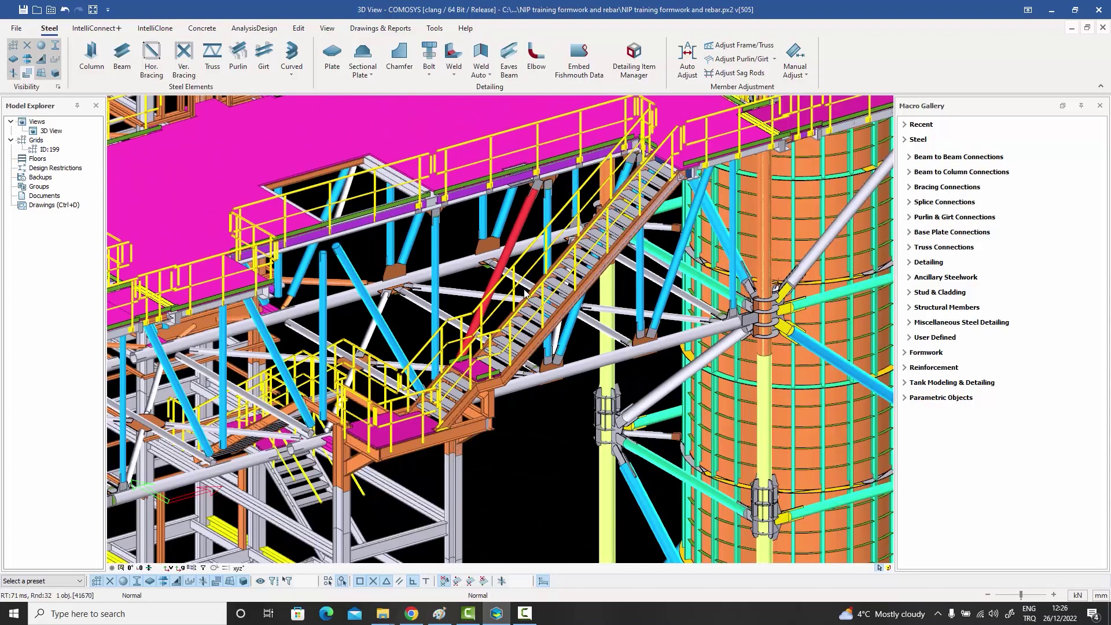
scroll(525, 293, "down", 5)
middle_click_drag(538, 382, 590, 350)
scroll(575, 302, "down", 5)
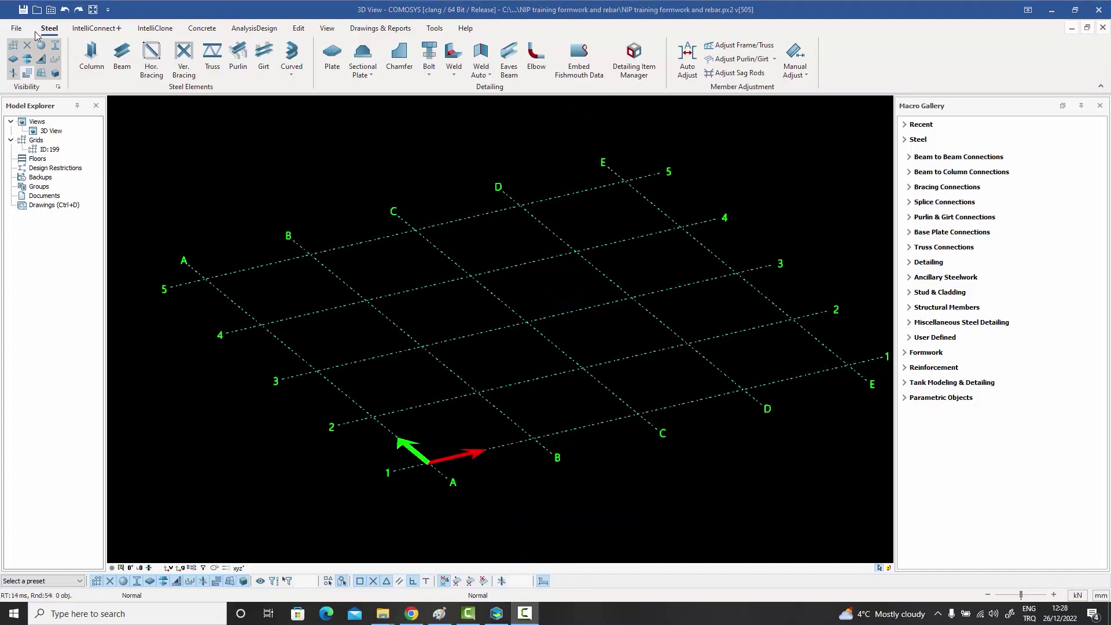
- Start a new IFC import using ATA02_3D-ARP_2022-12-05-Temiz1.ifc from the AutoCad Solid Model folder, keeping the existing import options
left_click(18, 28)
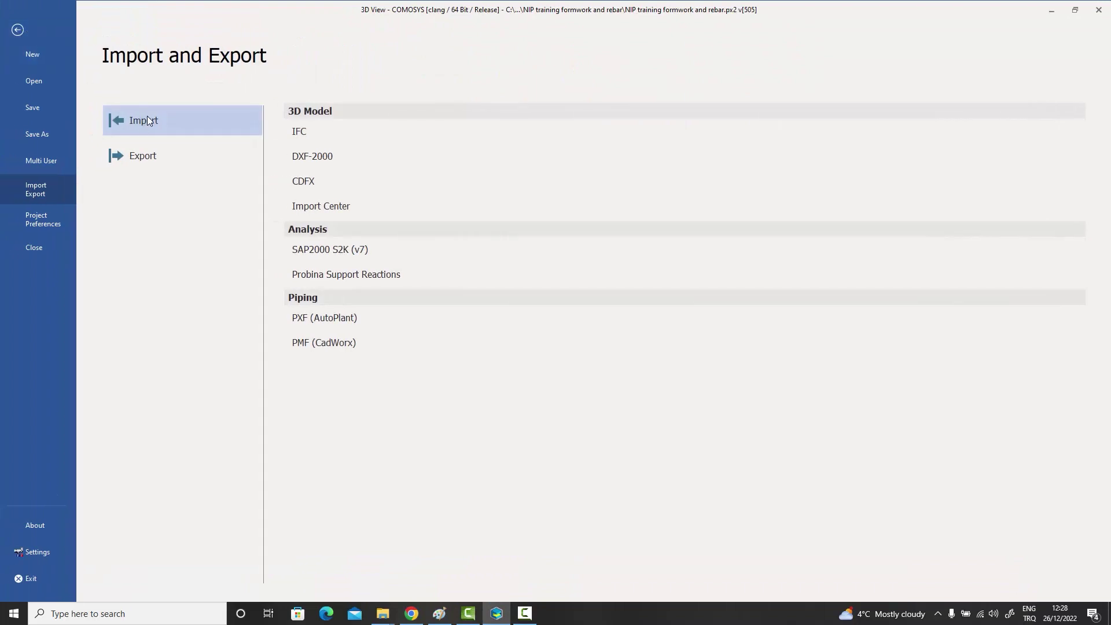
left_click(300, 131)
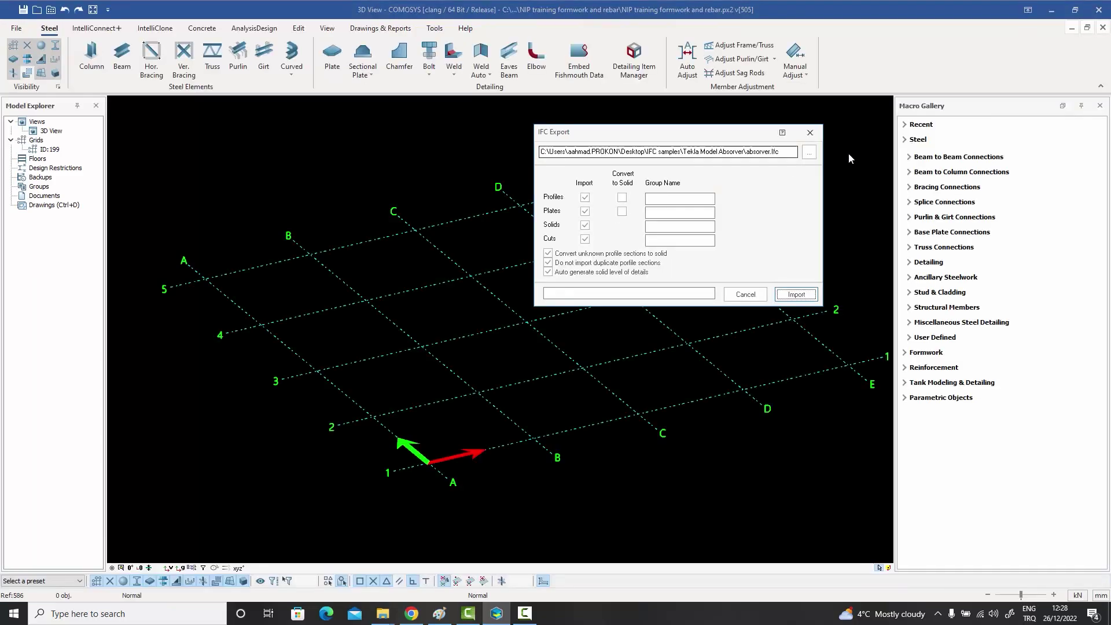
left_click(809, 153)
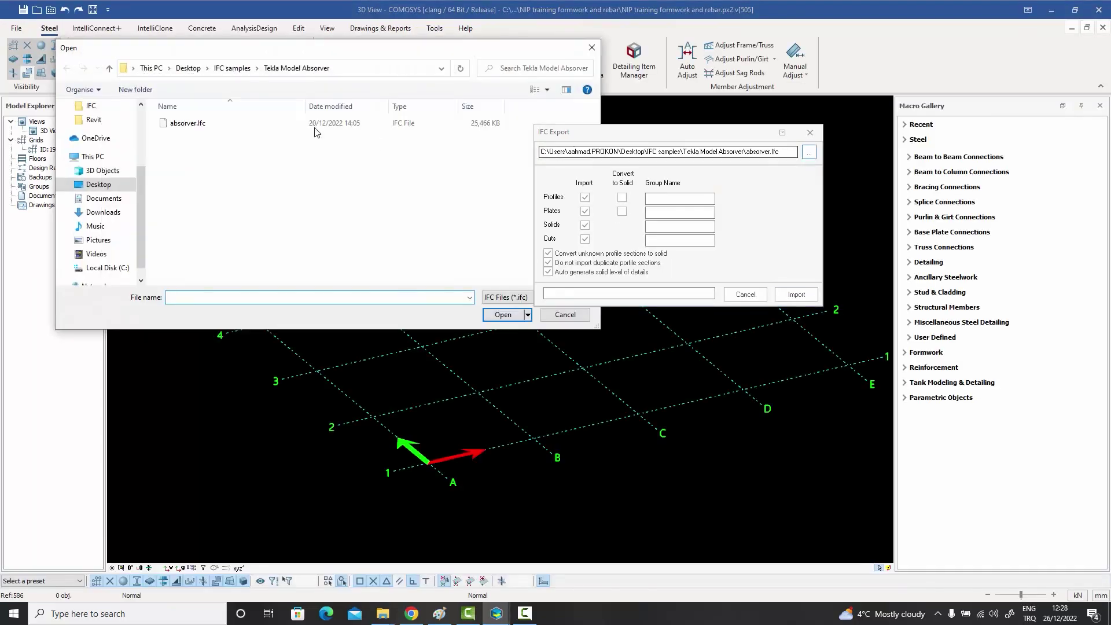
left_click(108, 68)
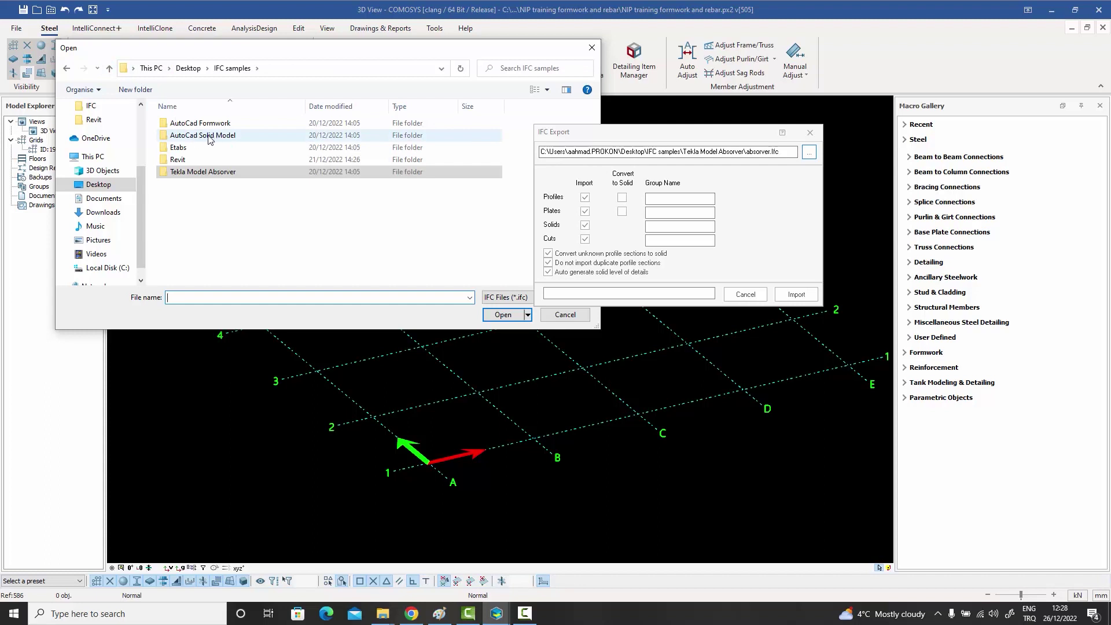
double_click(210, 138)
left_click(216, 125)
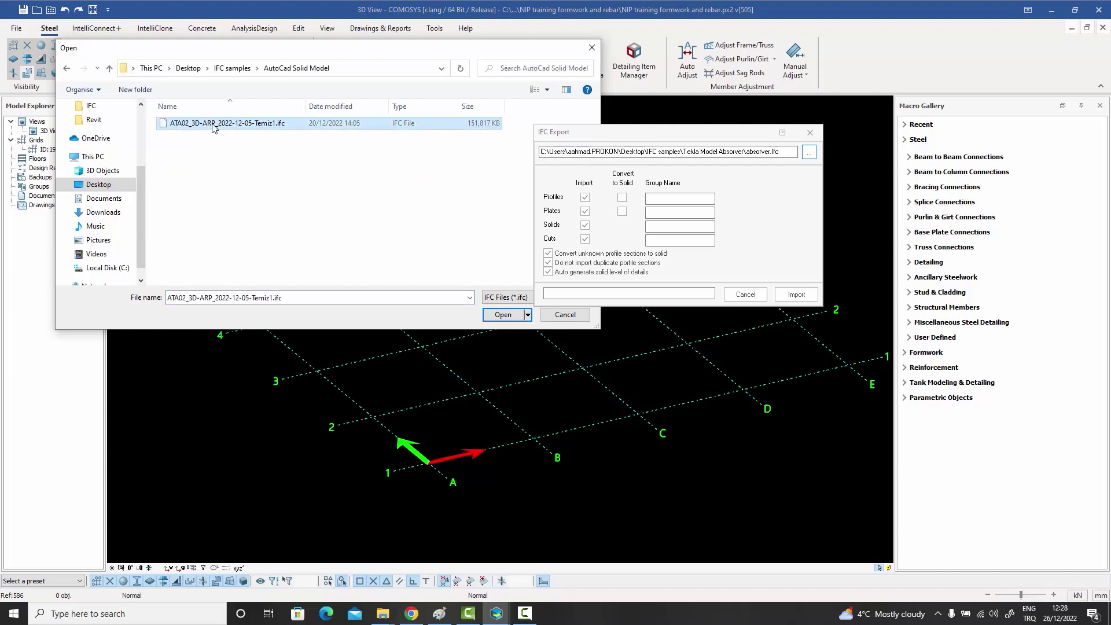
left_click(503, 315)
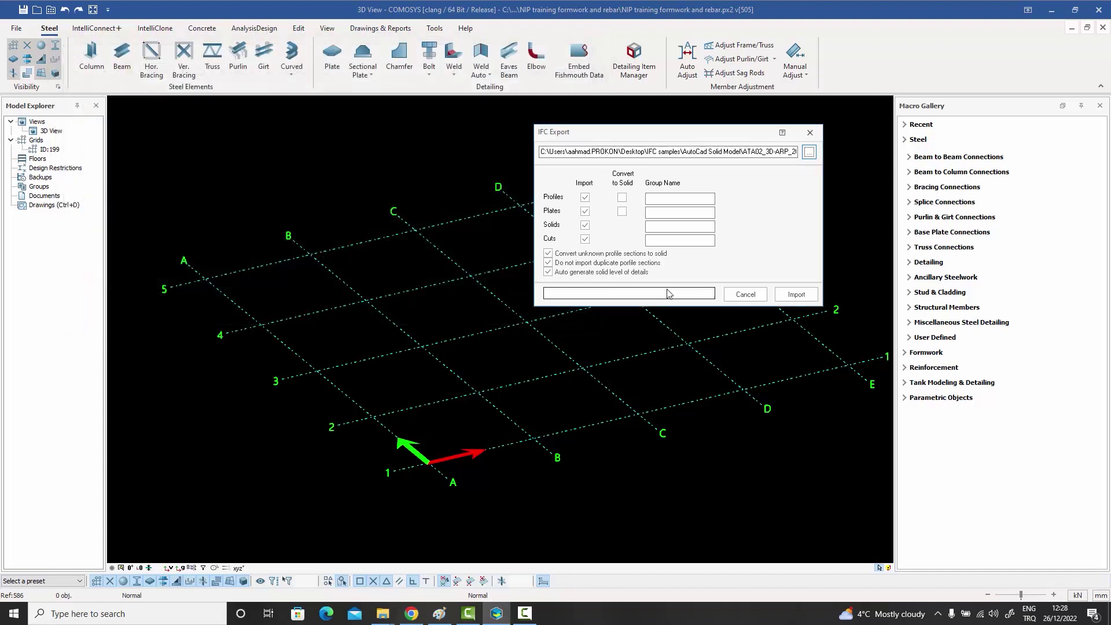
left_click(795, 296)
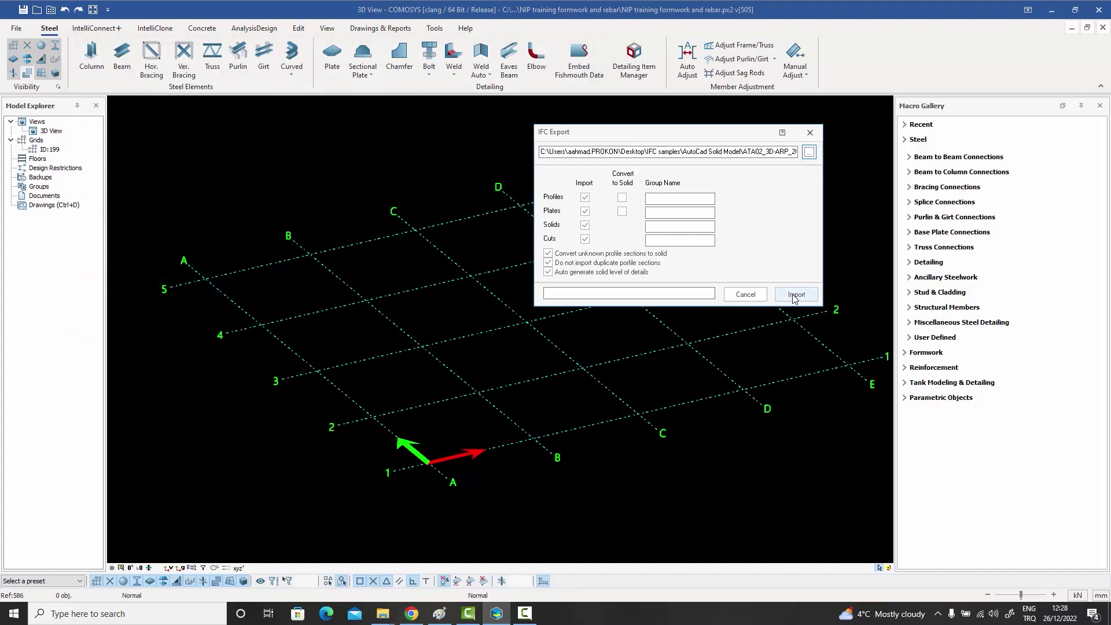
left_click(795, 295)
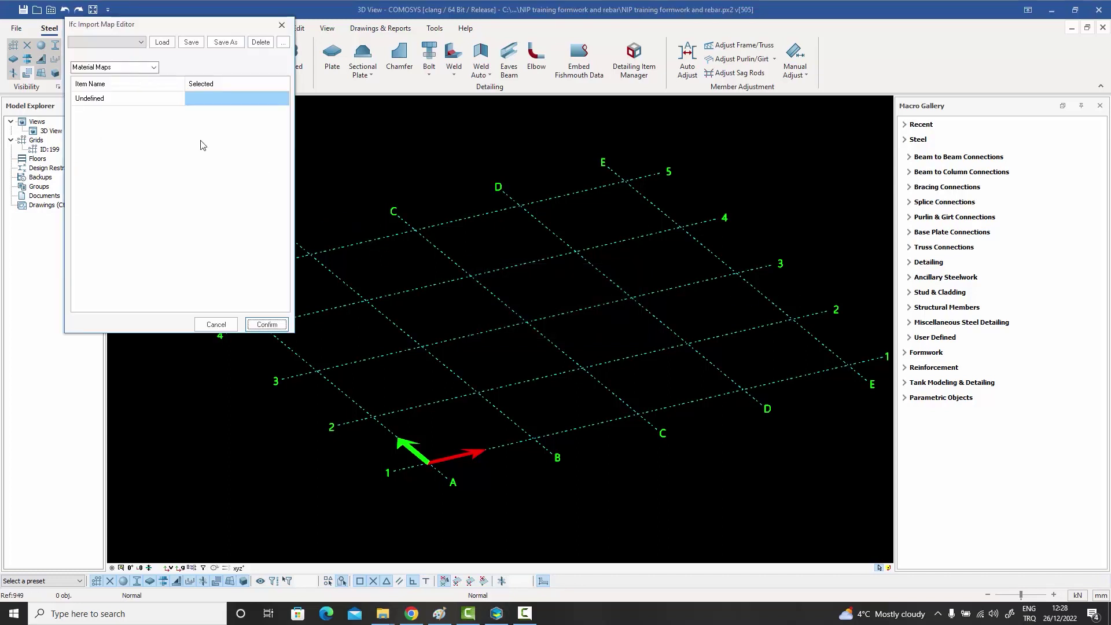
- Review the Material Maps of the AutoCad solid model and confirm the mapping to import it
left_click(154, 68)
left_click(143, 75)
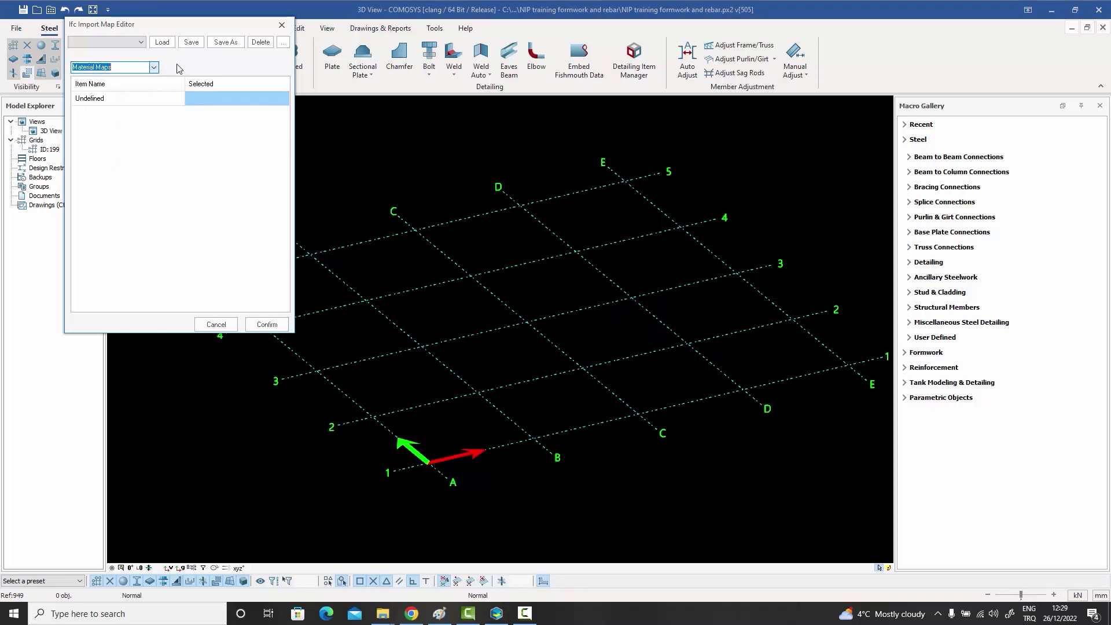
left_click(274, 328)
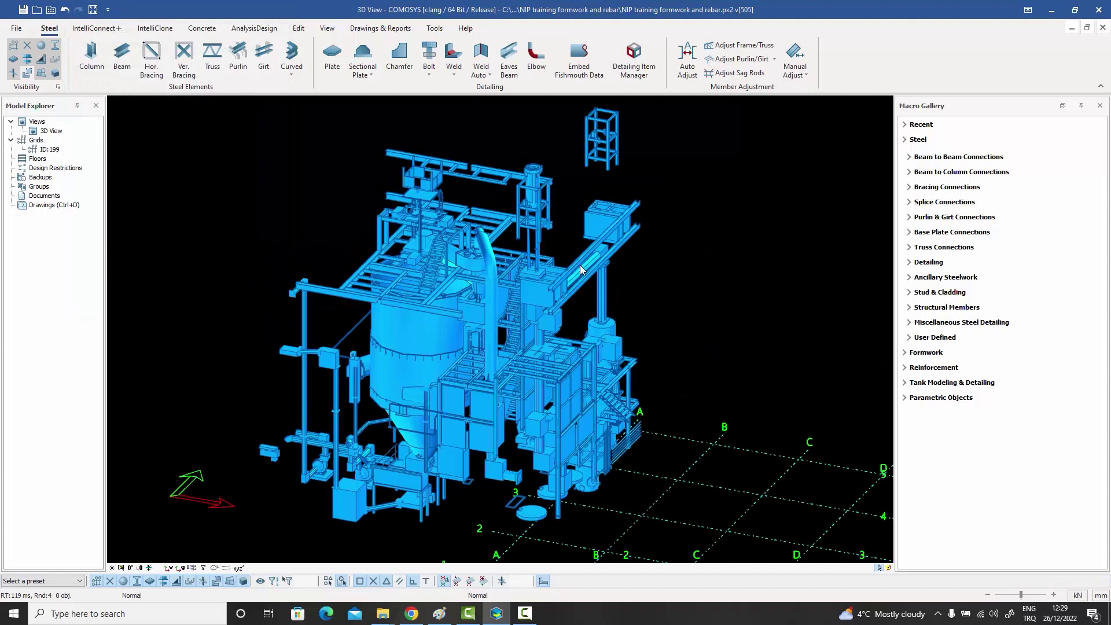
- Look over the whole imported plant model, including the silo, steel platforms and piping beside the grid
middle_click_drag(280, 332, 293, 316)
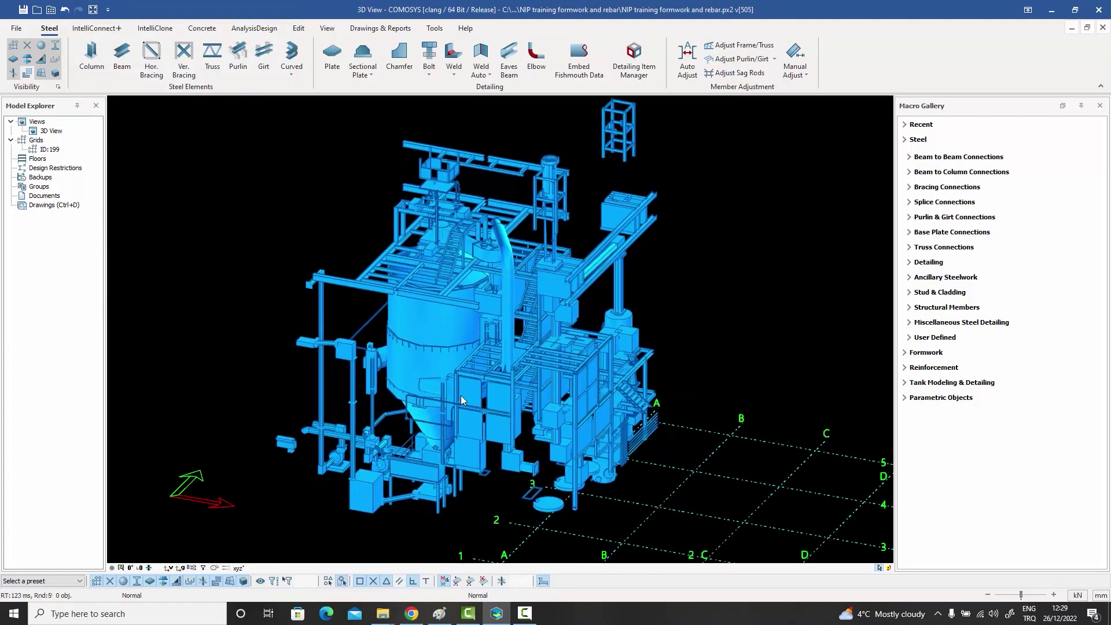
scroll(462, 395, "down", 3)
middle_click_drag(462, 396, 550, 370)
scroll(550, 371, "up", 3)
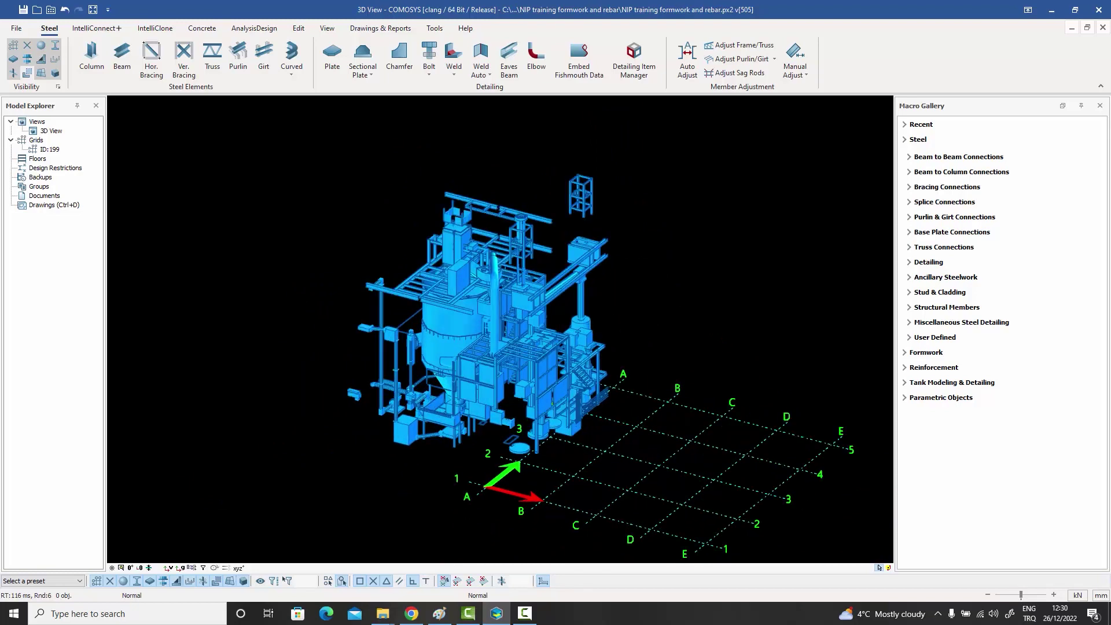
scroll(498, 400, "up", 3)
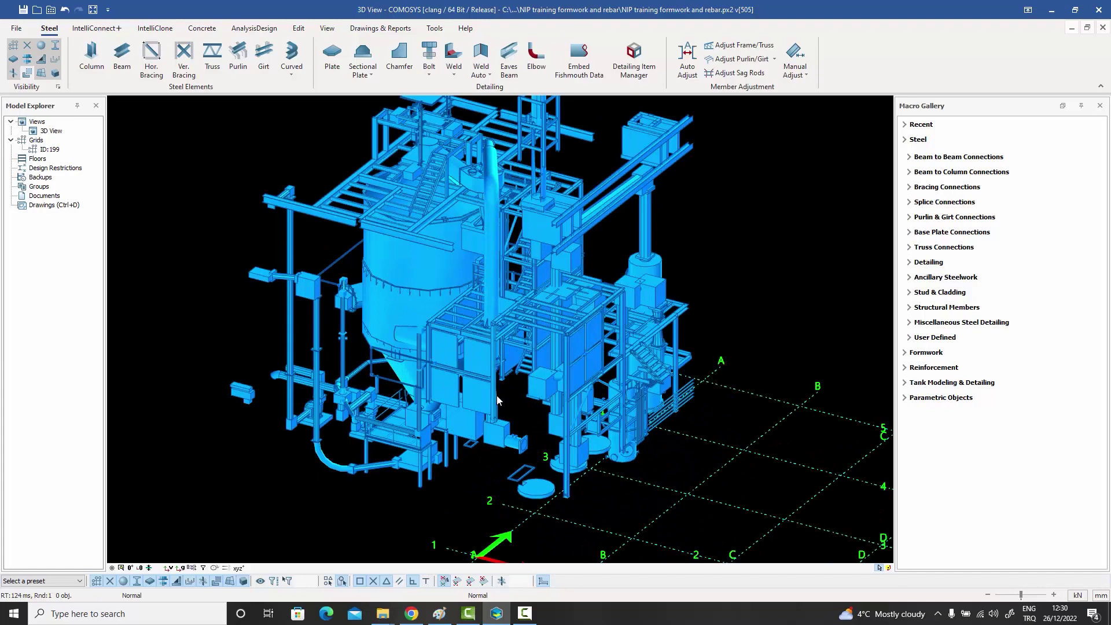
scroll(497, 400, "down", 4)
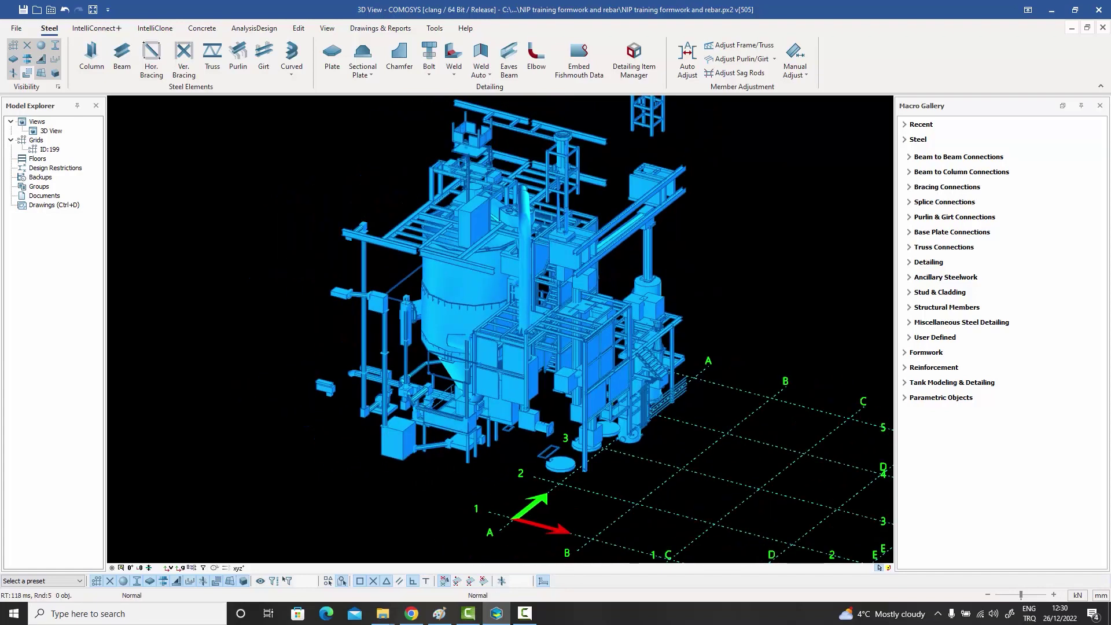
middle_click_drag(535, 400, 532, 413)
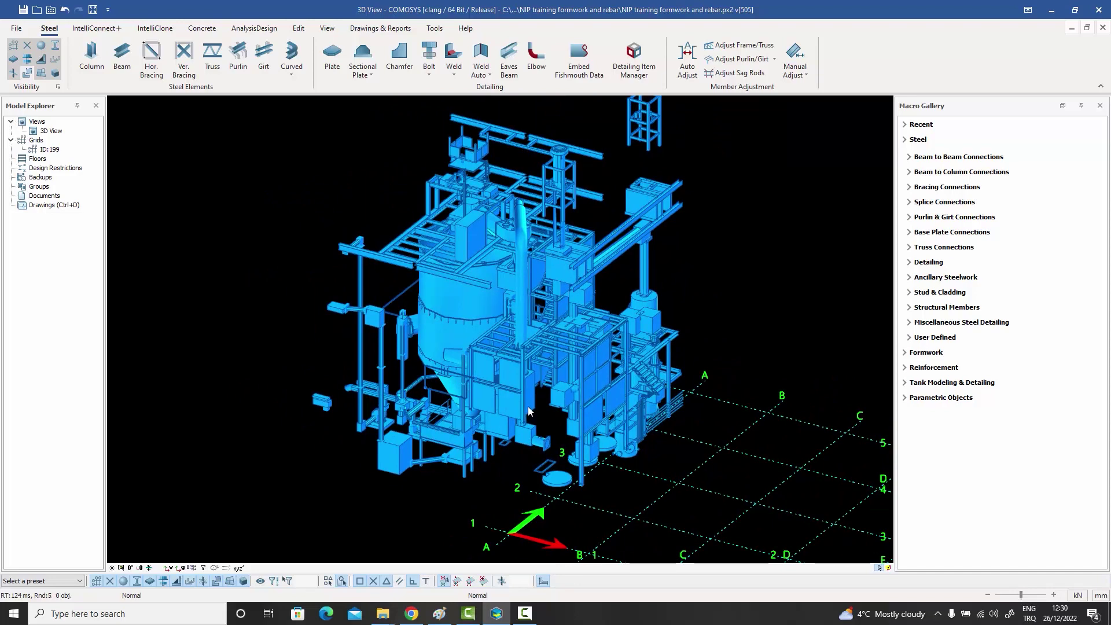
middle_click_drag(528, 407, 526, 403)
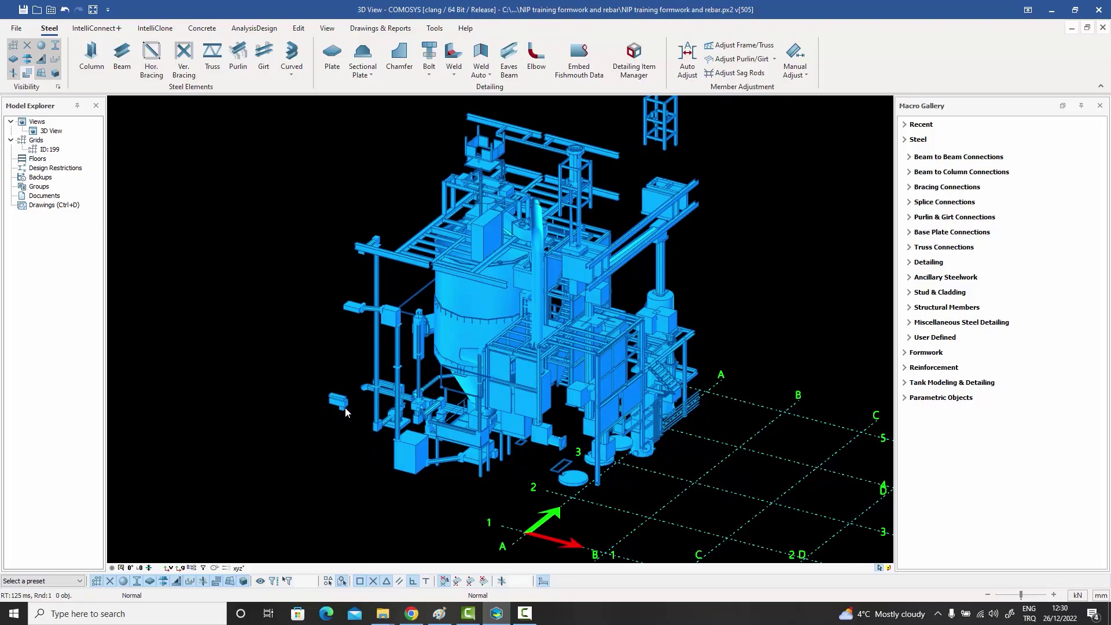
- Examine the detached equipment unit beside the plant and the raised lettering on its JAUDT nameplate
scroll(339, 406, "up", 6)
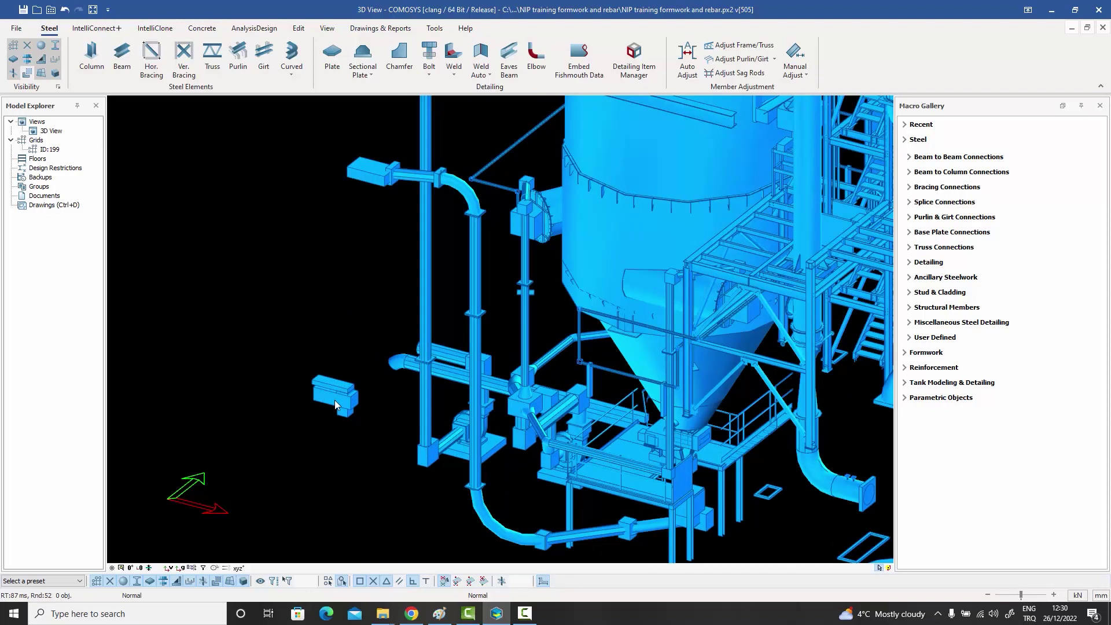
scroll(335, 399, "up", 8)
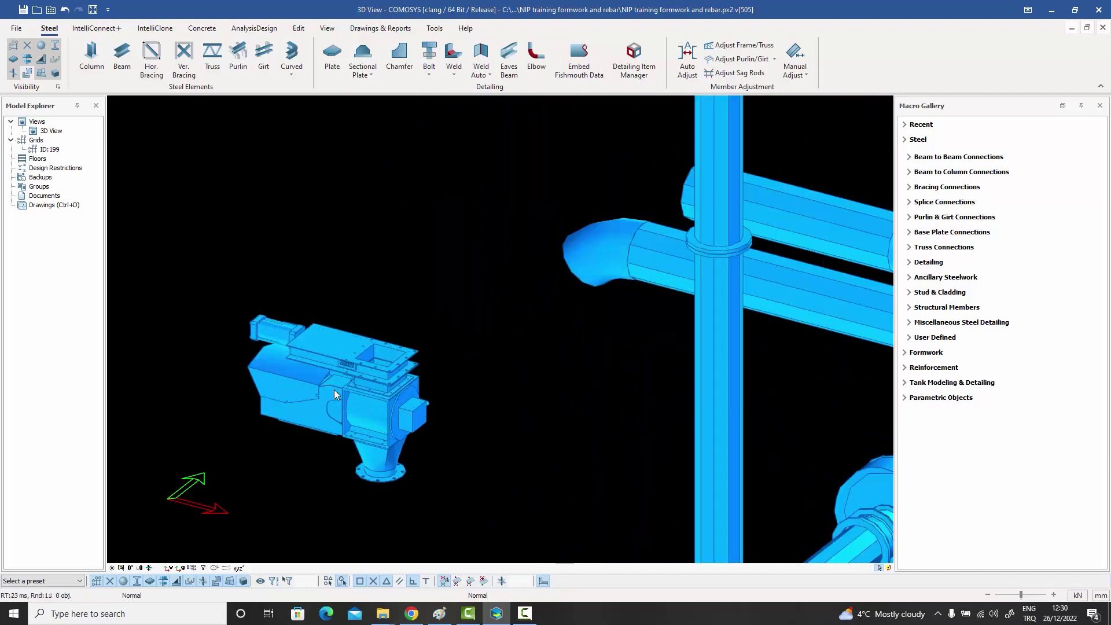
scroll(366, 371, "up", 10)
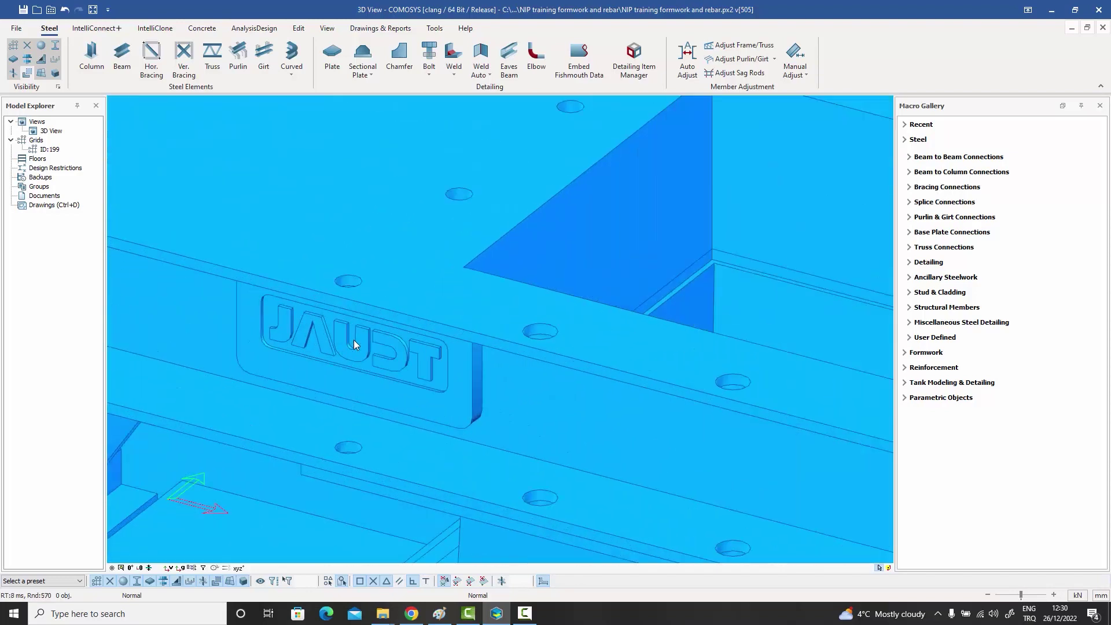
scroll(328, 330, "up", 4)
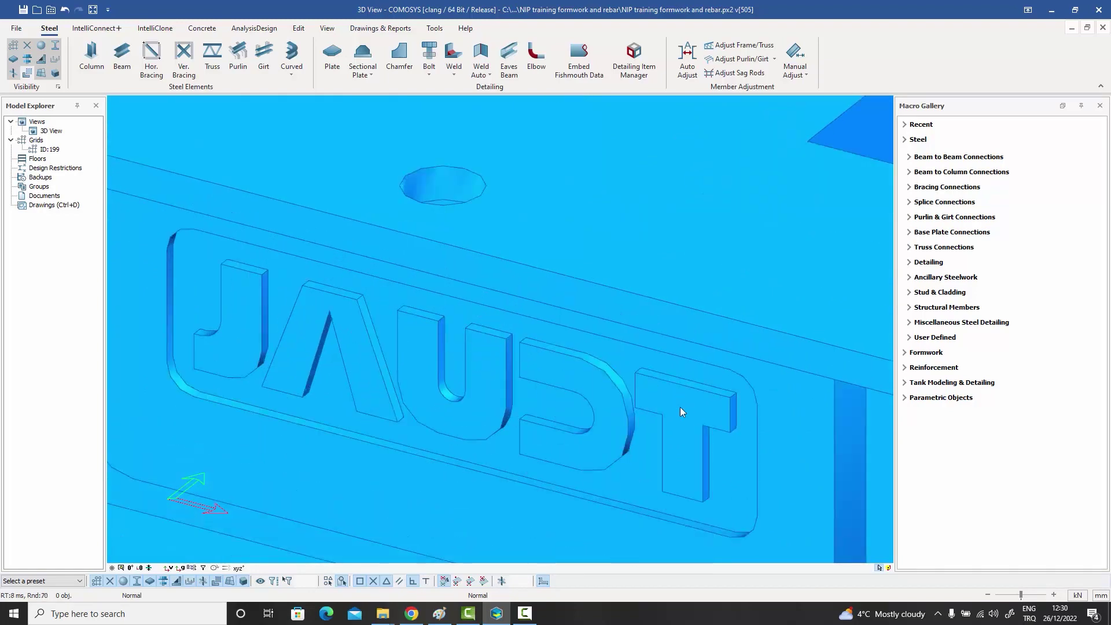
scroll(532, 342, "down", 15)
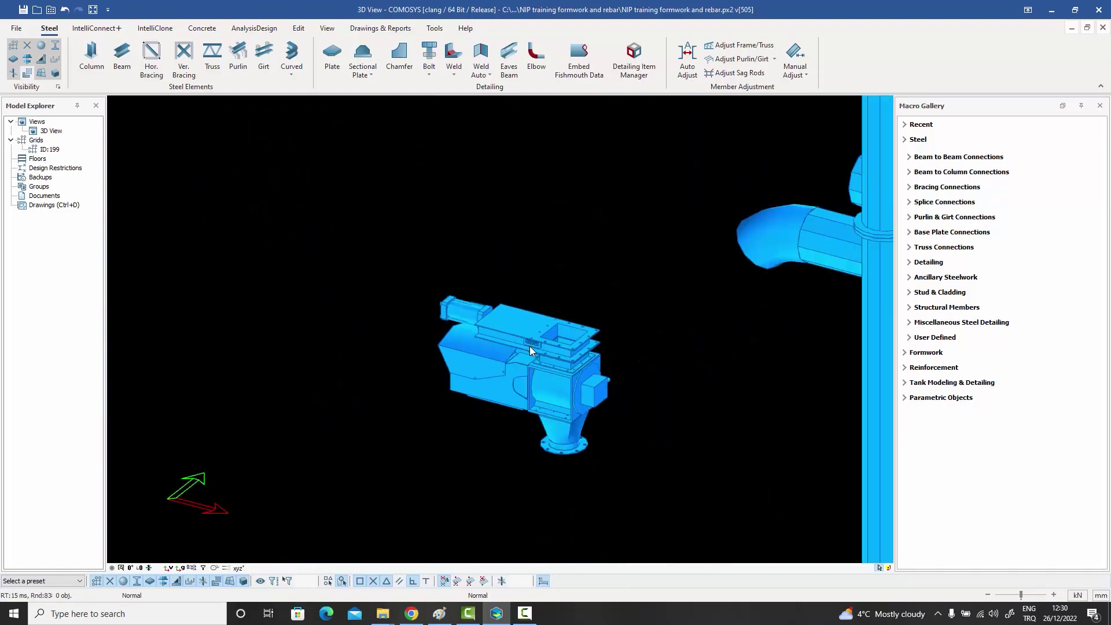
- Select the flat upper part of the detached equipment unit and examine its position relative to the blowers and silo
left_click(530, 346)
scroll(531, 351, "down", 8)
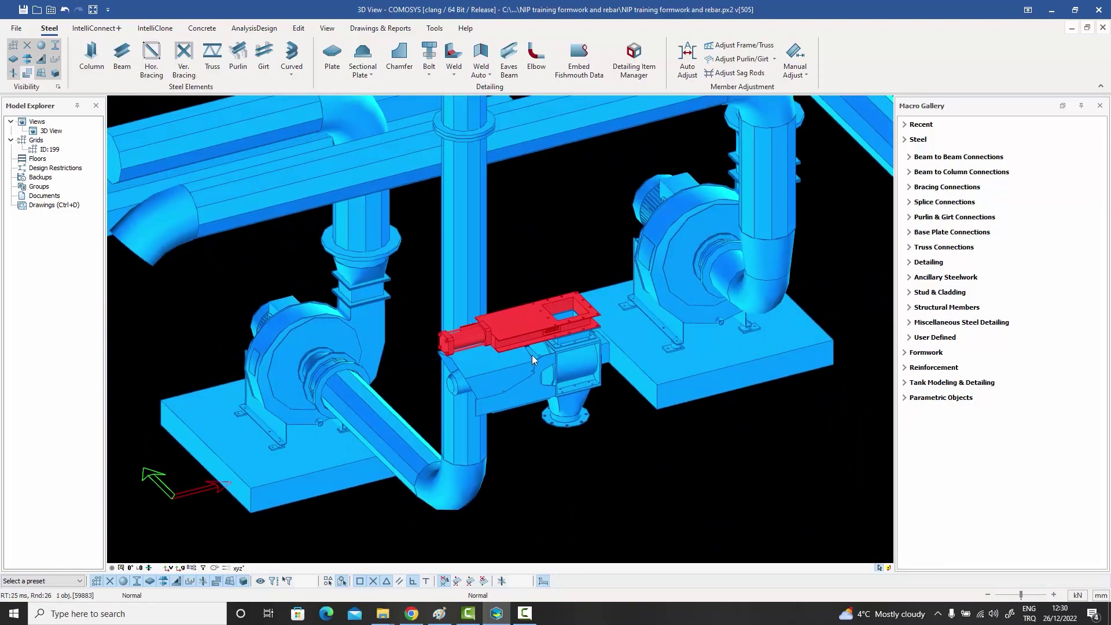
scroll(532, 355, "down", 10)
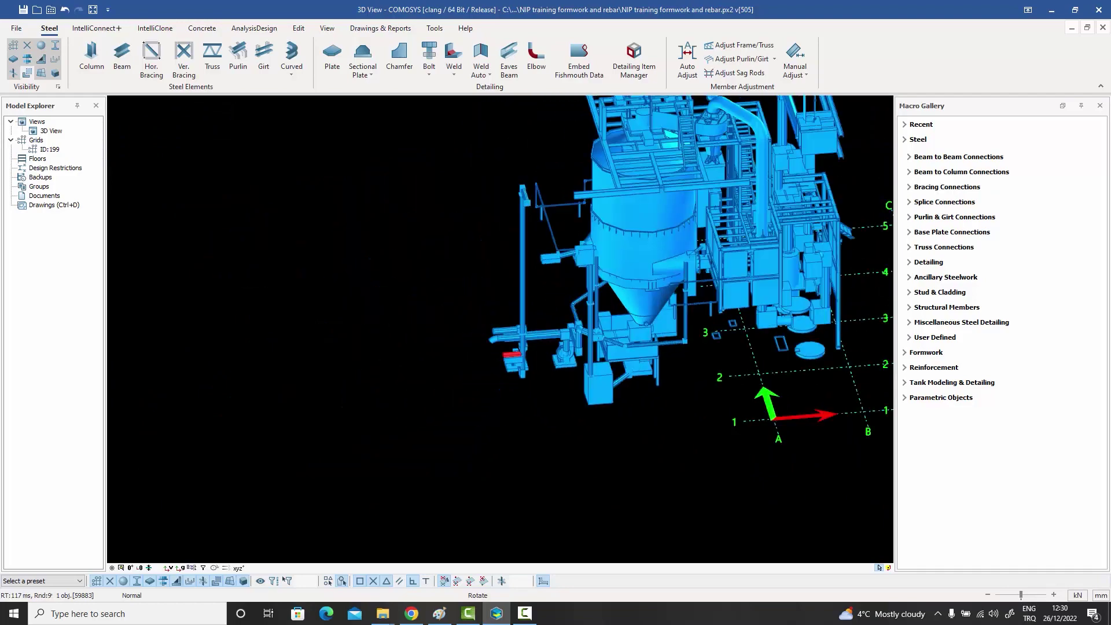
middle_click_drag(532, 356, 440, 351)
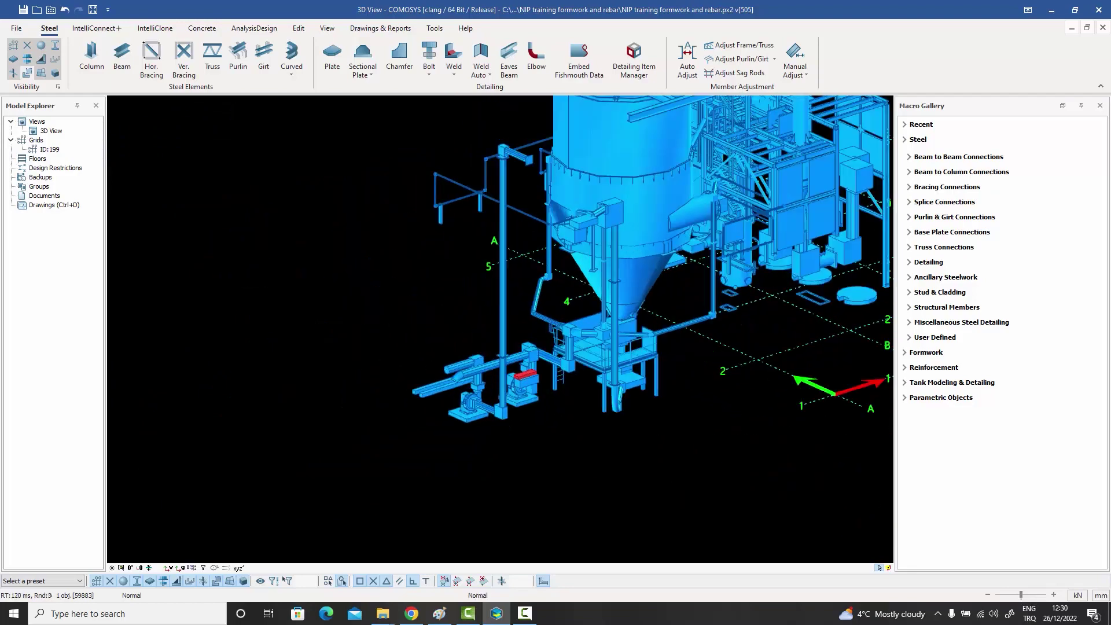
- Examine the support post with its base plate and the piping near the silo, and review the overall plant model
scroll(420, 192, "up", 10)
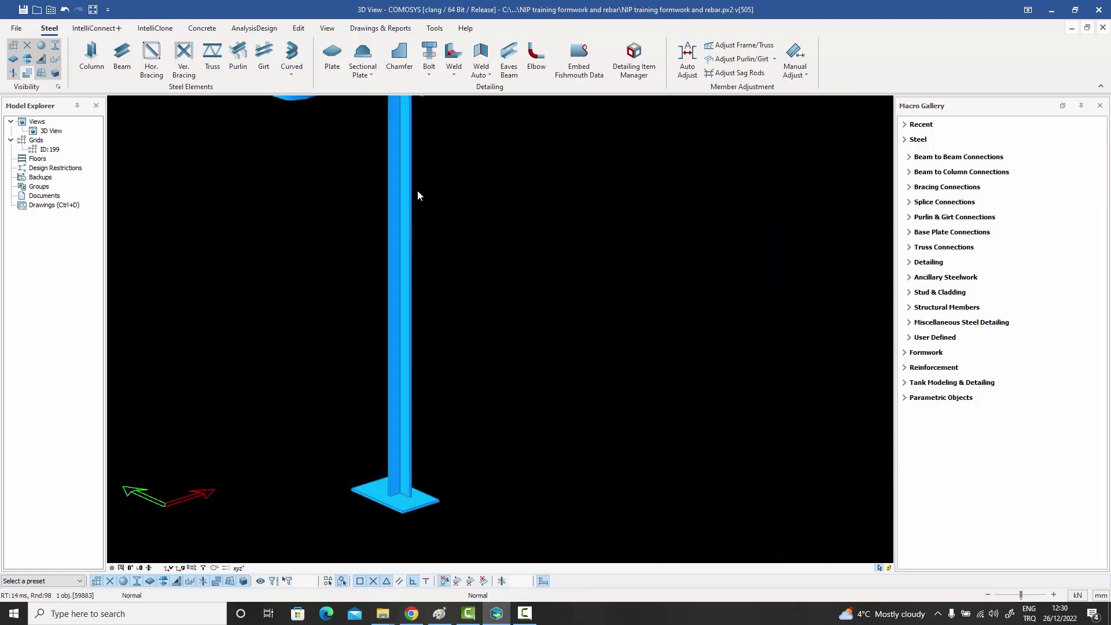
scroll(417, 196, "down", 10)
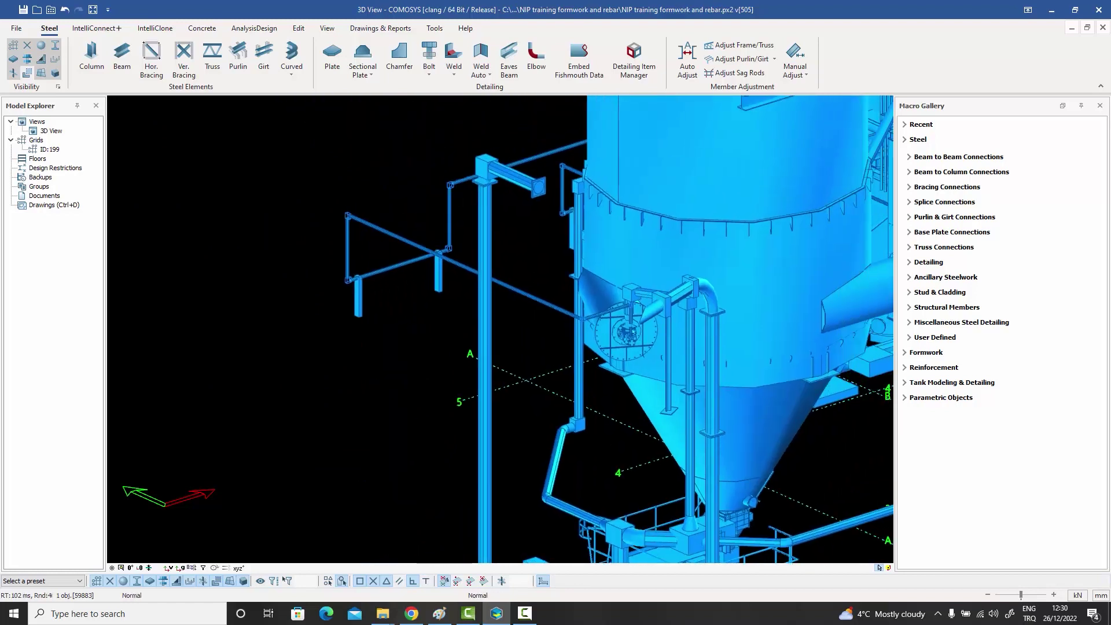
scroll(467, 321, "down", 6)
middle_click_drag(467, 320, 439, 319)
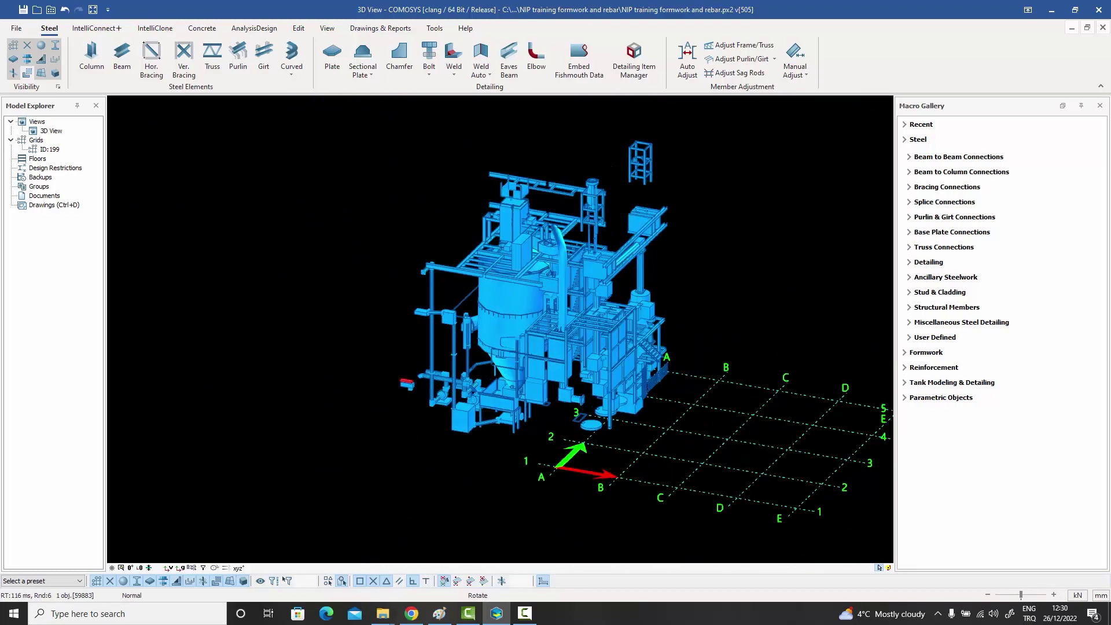
middle_click_drag(529, 351, 442, 345)
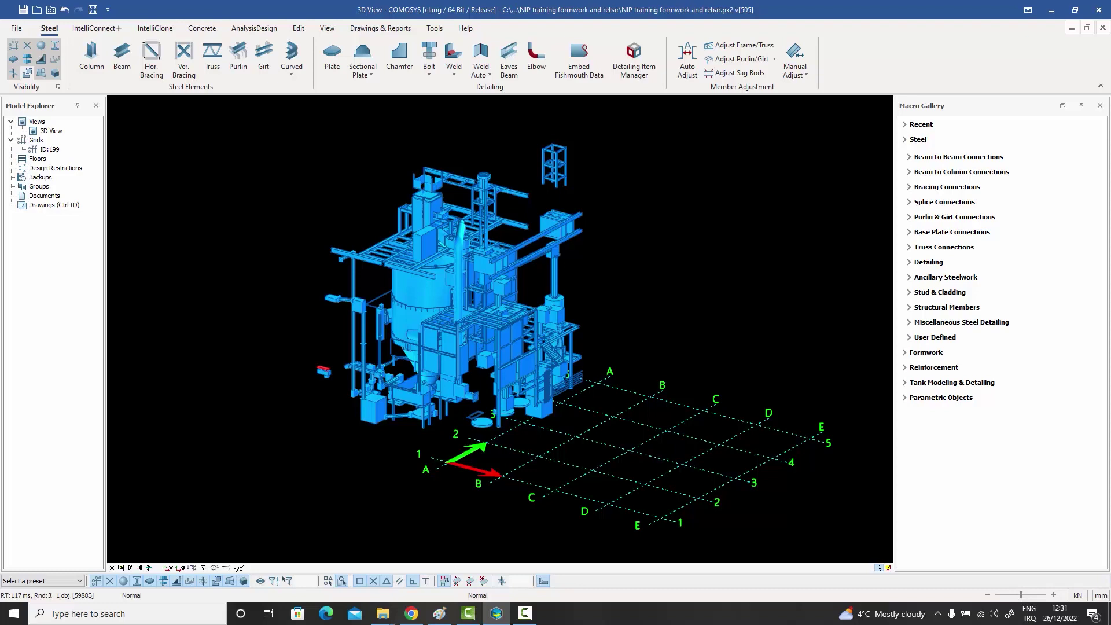
scroll(430, 342, "up", 2)
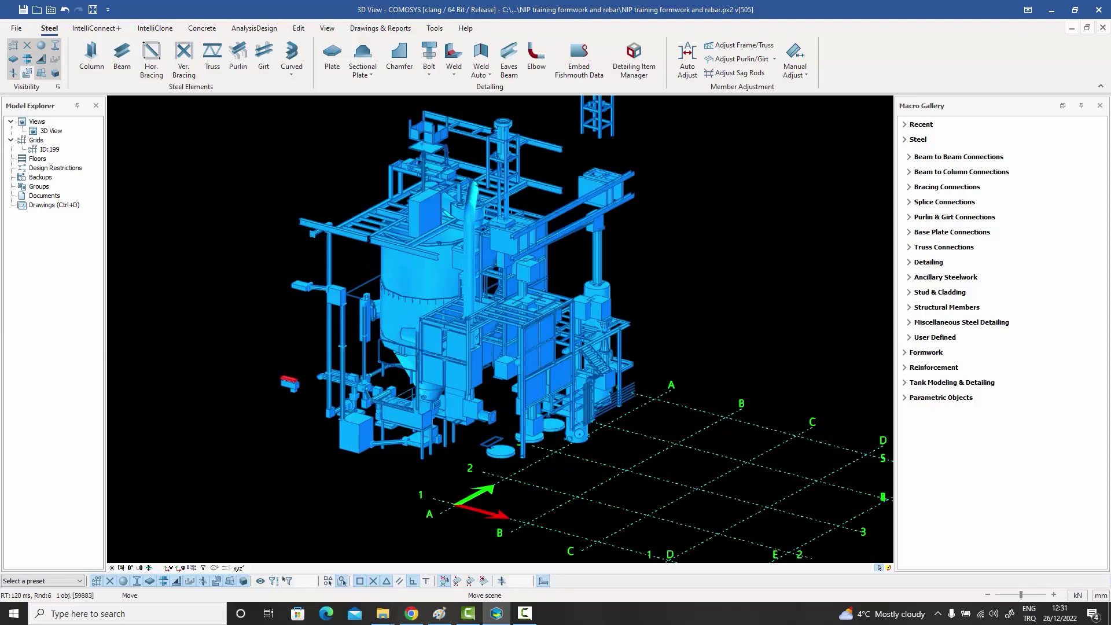
middle_click_drag(430, 342, 431, 368)
key("Escape")
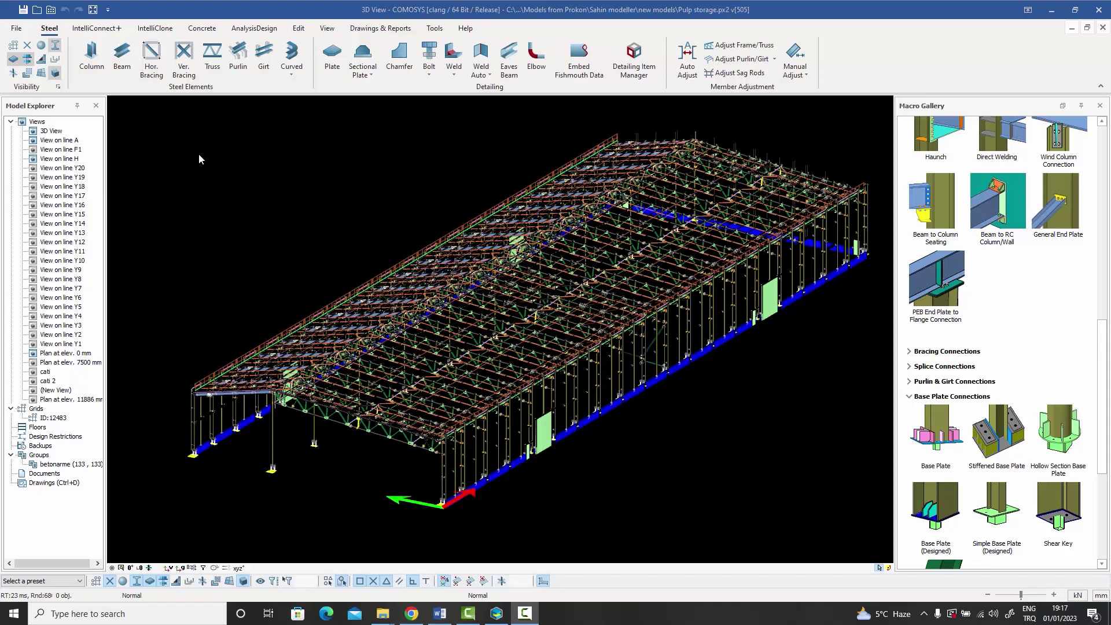
- Export the Pulp storage model as a SAP2000 S2K (v22) file named sap1 to the Desktop
left_click(16, 29)
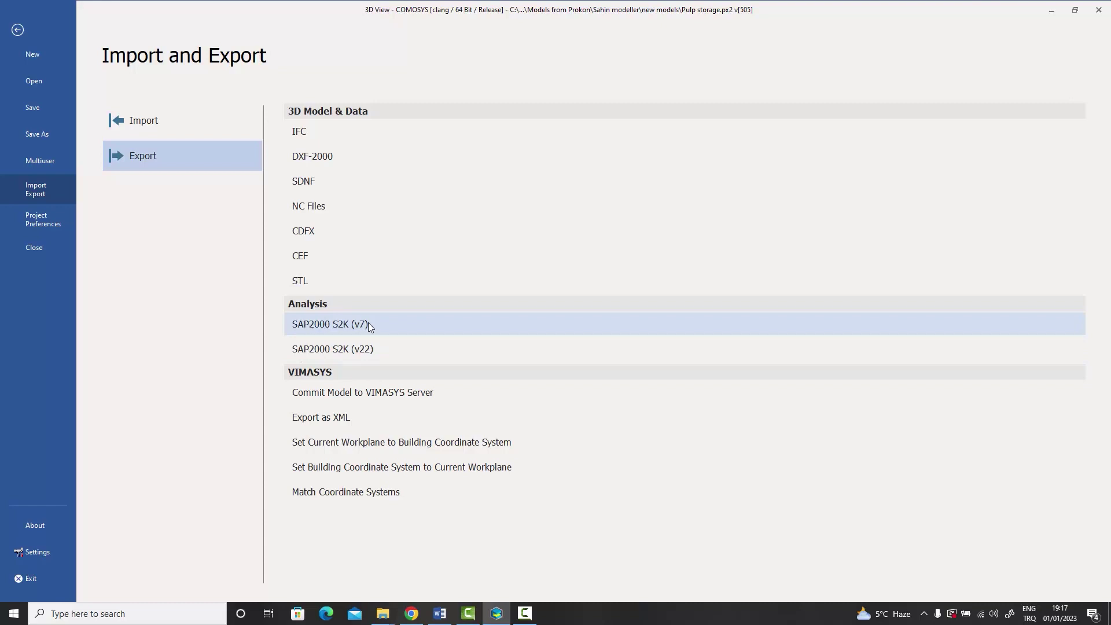
left_click(349, 350)
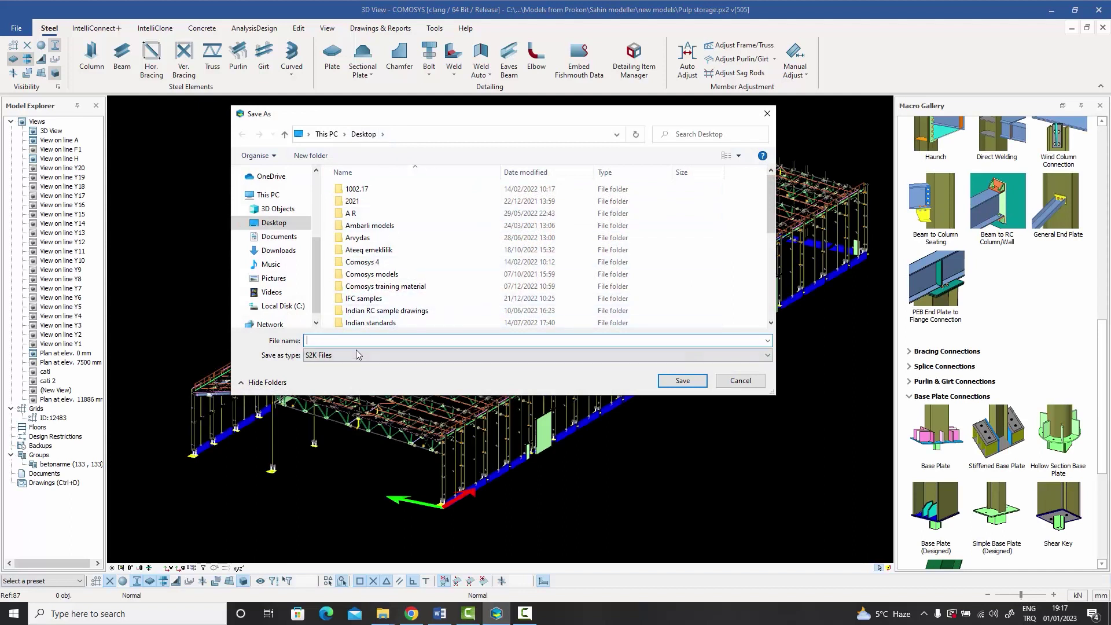
type("sap")
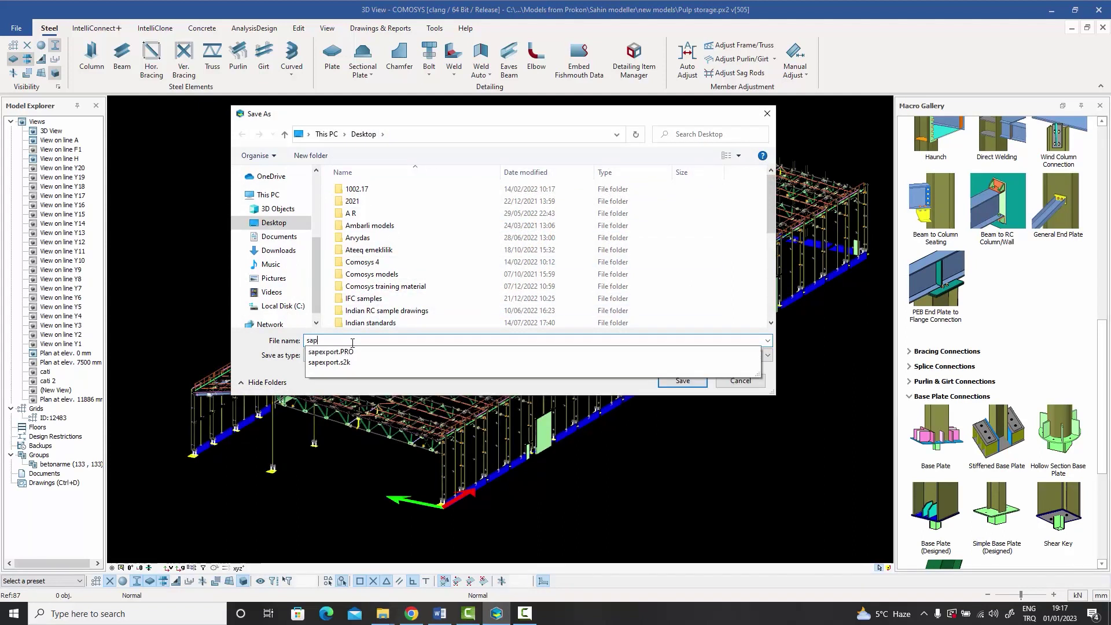
type("1")
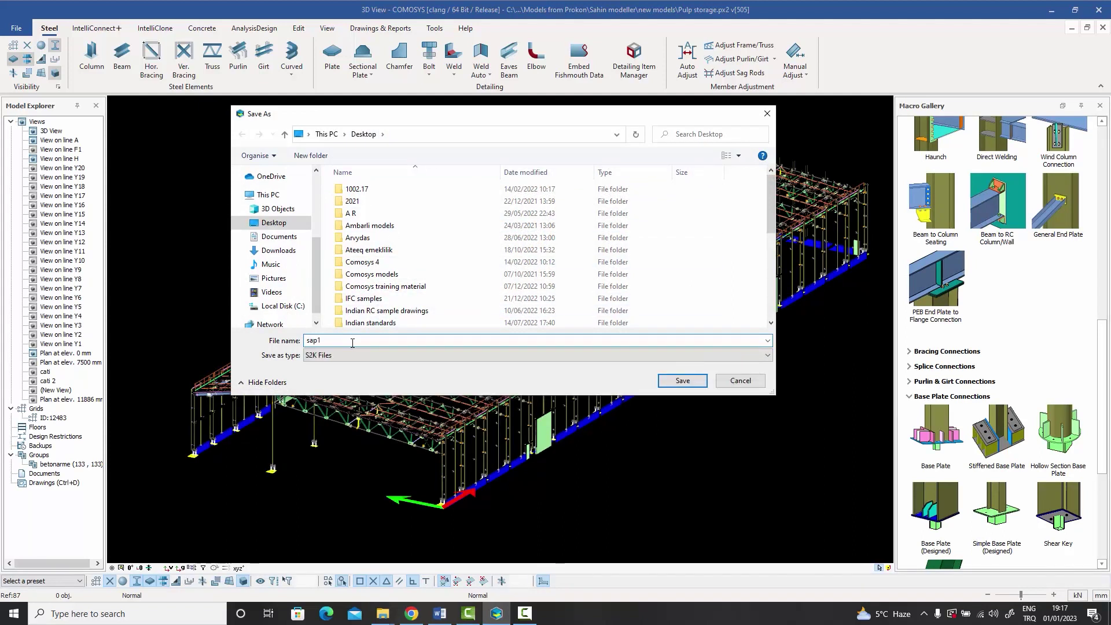
left_click(672, 383)
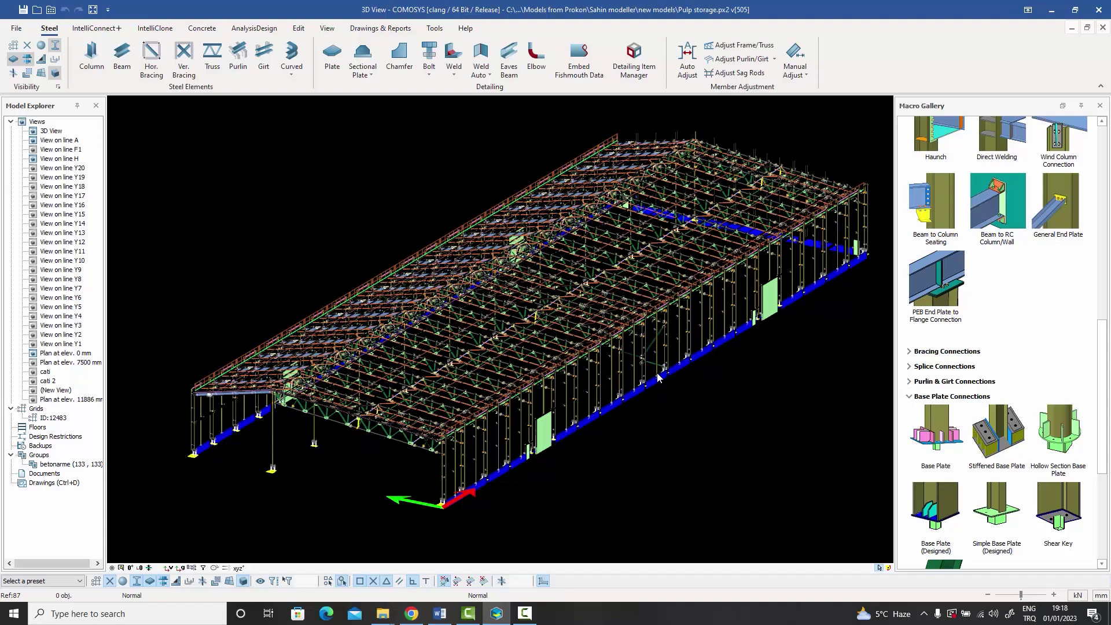
- Examine the roof edge of the storage building, including the purlins, sag rods, handrail, truss members and column-top connections
scroll(681, 368, "up", 6)
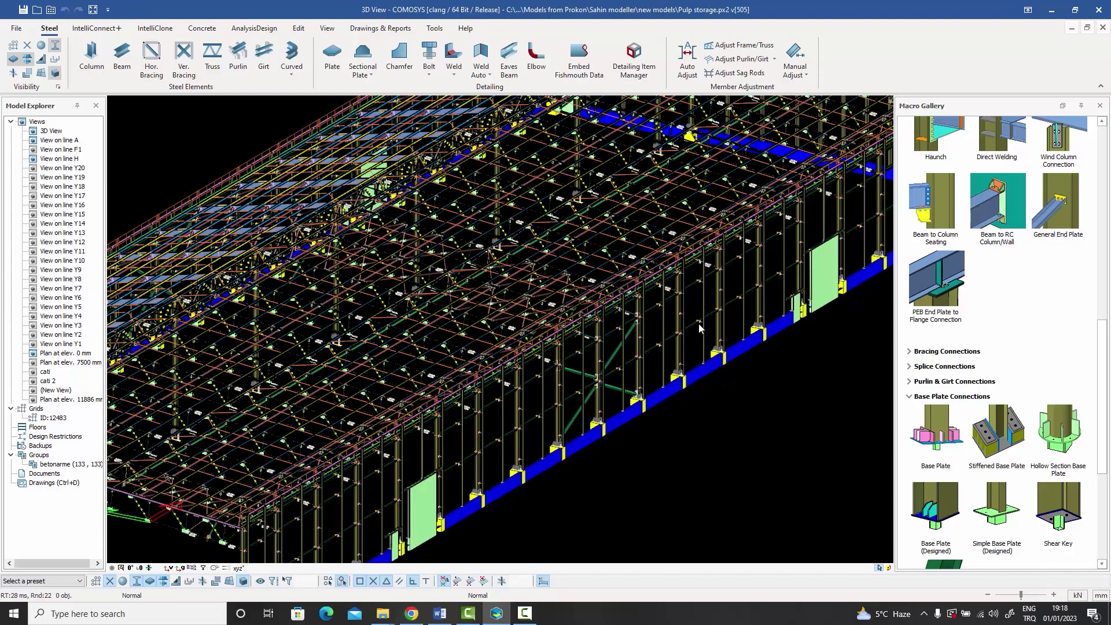
scroll(660, 280, "up", 5)
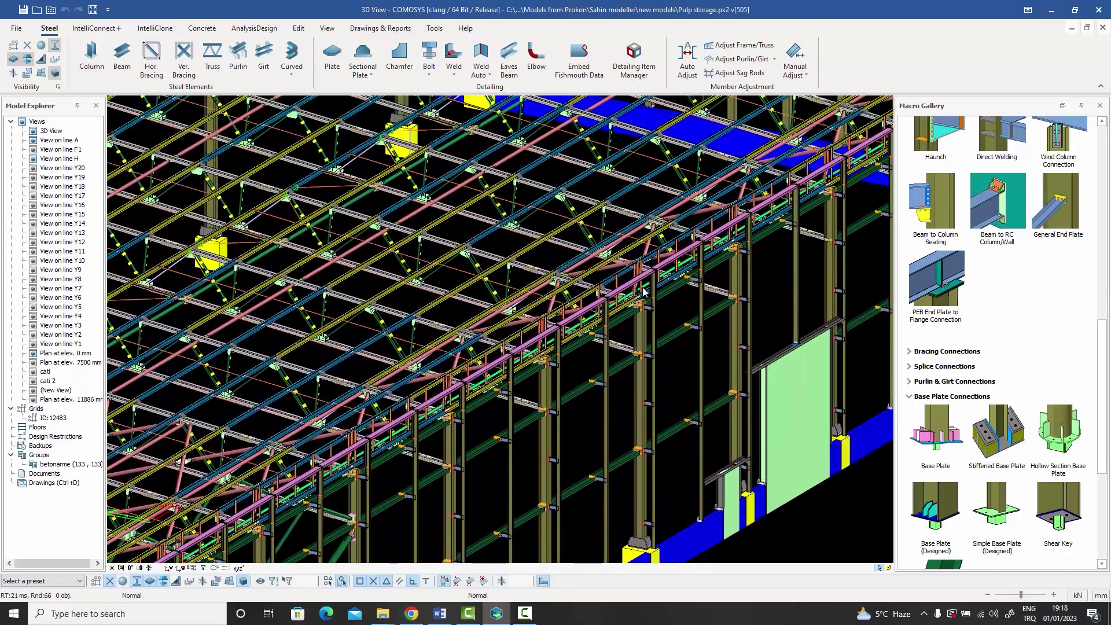
scroll(683, 280, "down", 3)
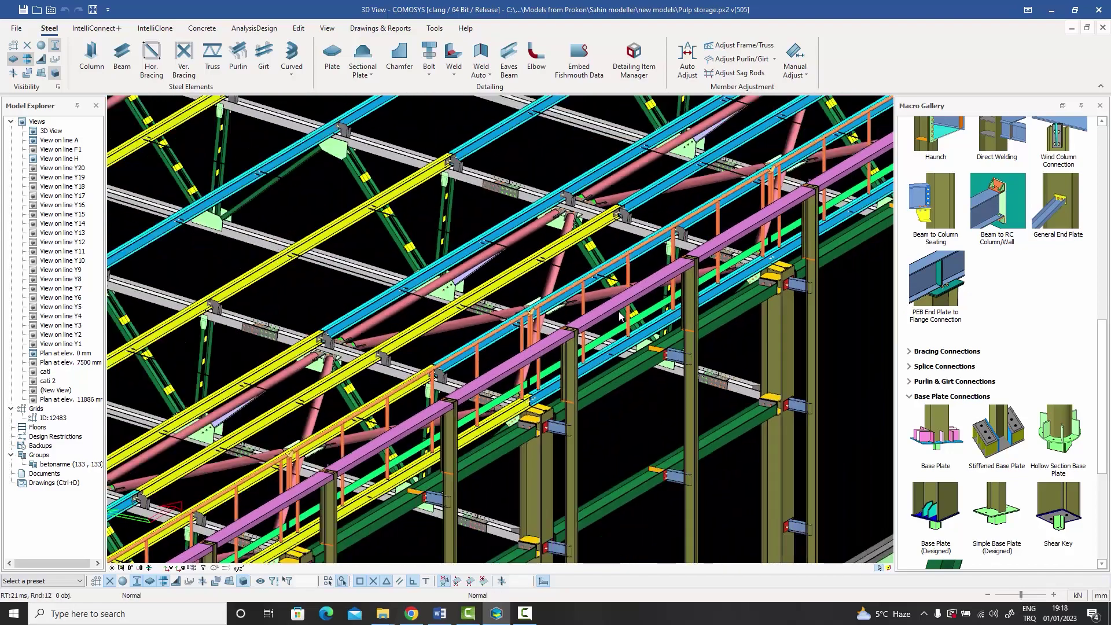
scroll(625, 312, "down", 4)
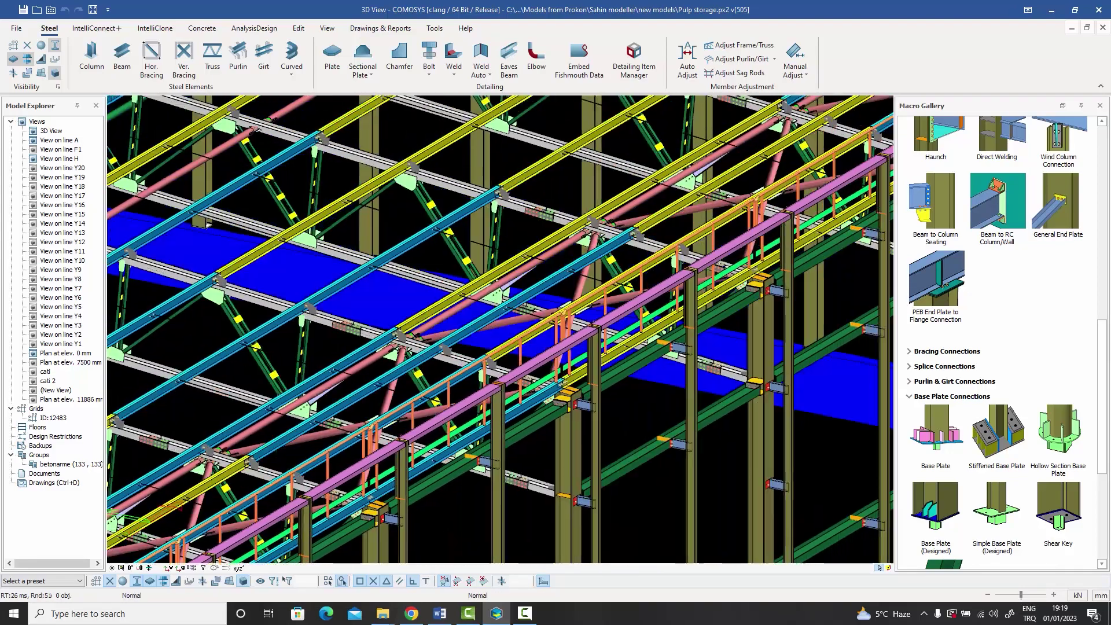
scroll(691, 258, "up", 5)
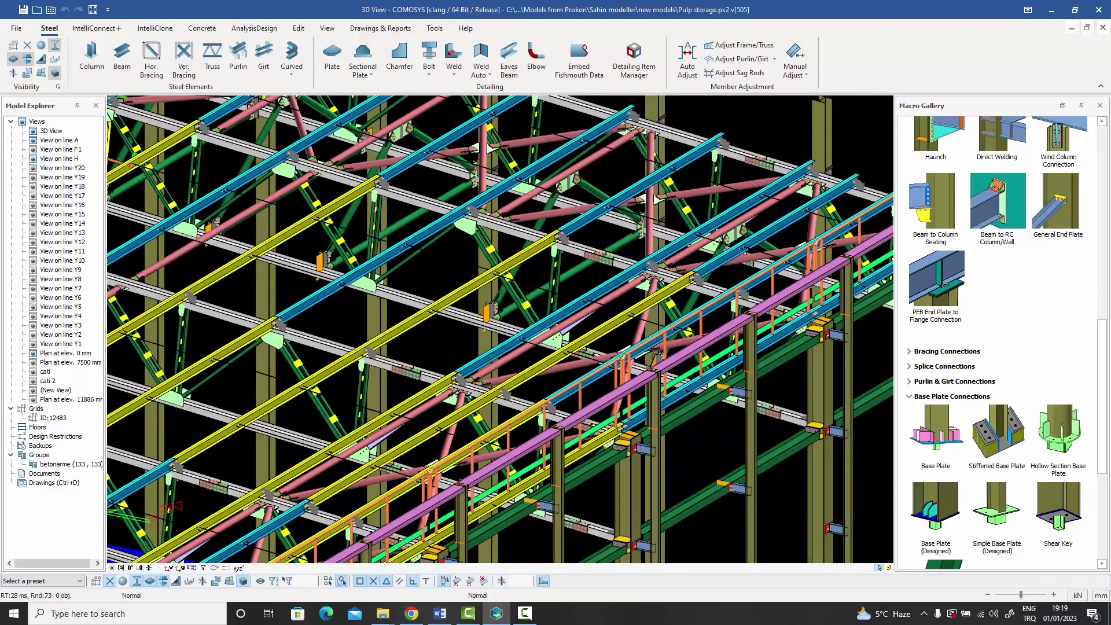
scroll(731, 282, "up", 3)
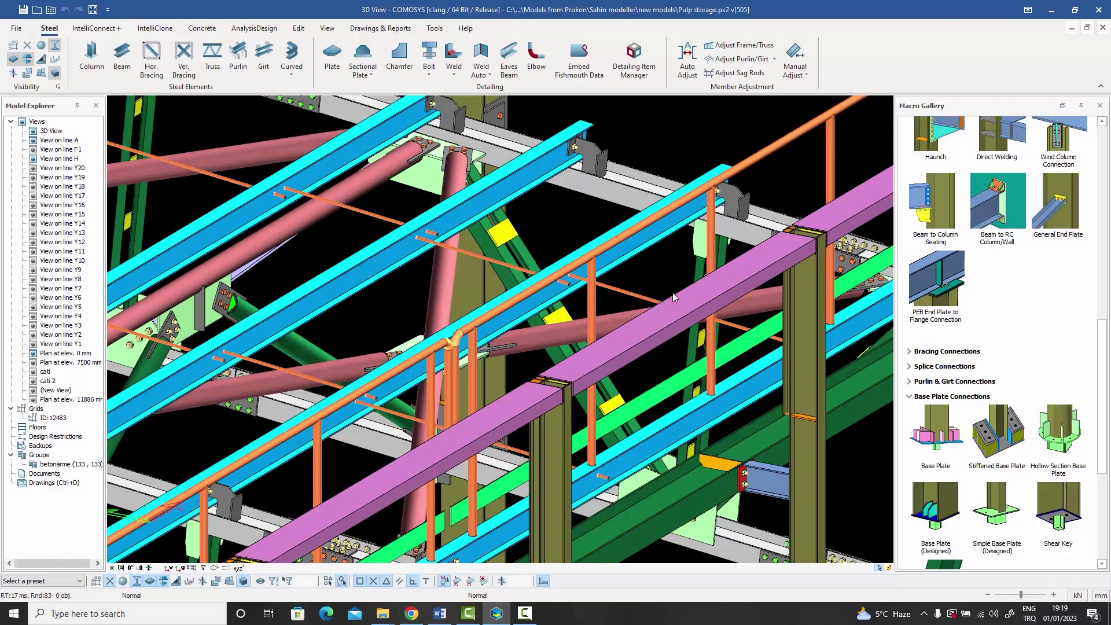
scroll(672, 293, "up", 3)
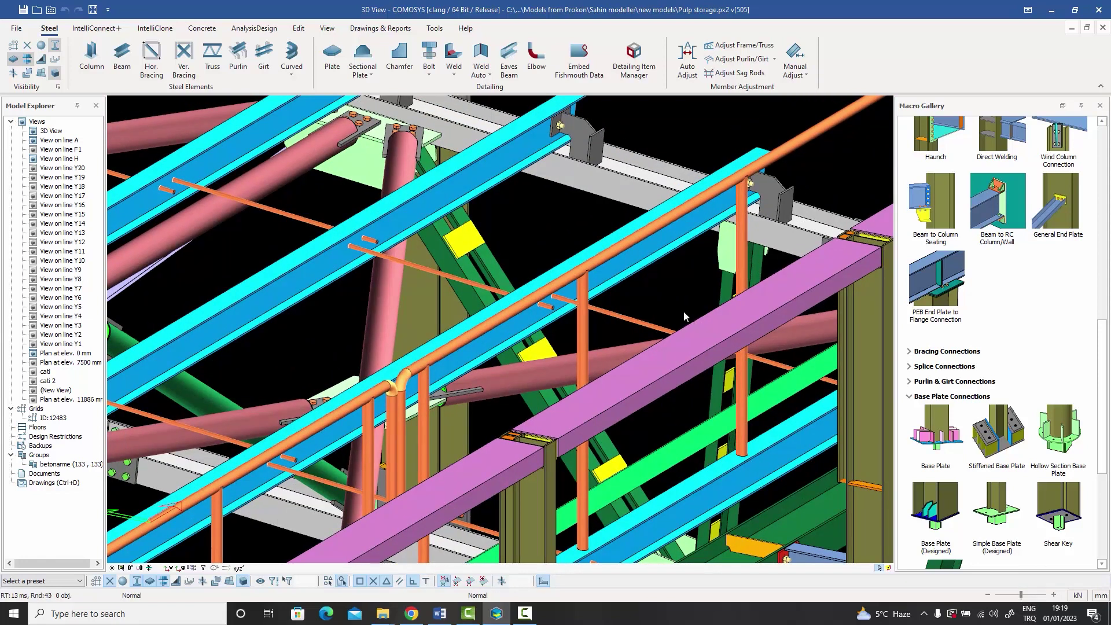
middle_click_drag(682, 309, 637, 320)
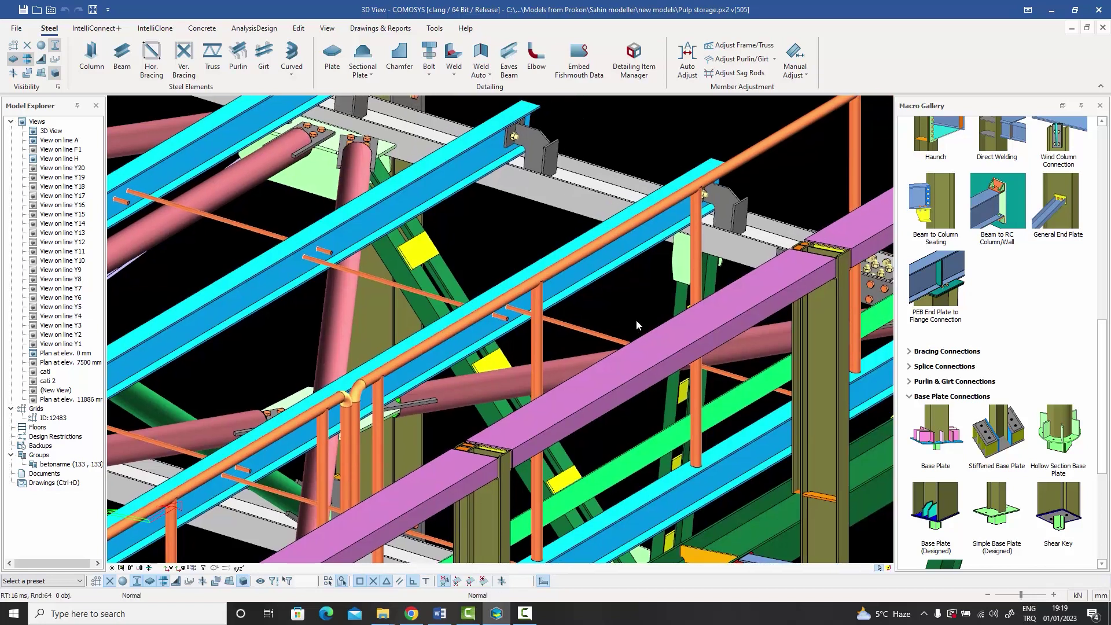